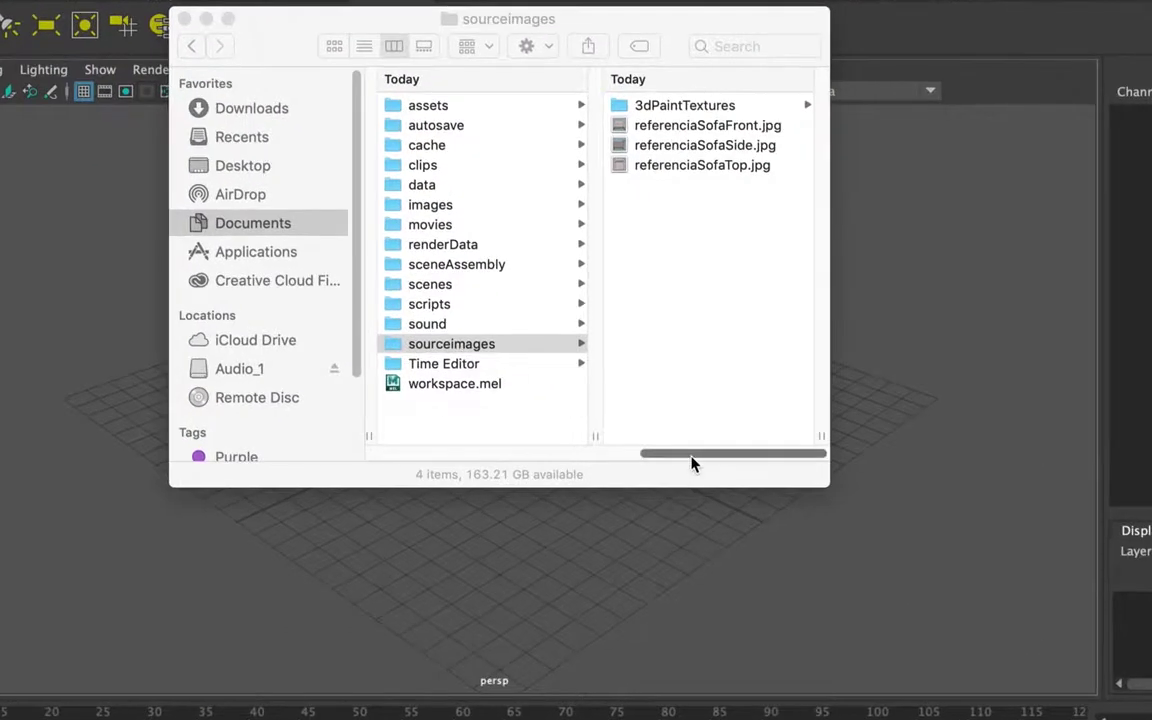
# - Preview referenciaSofaFront.jpg in Quick Look and cycle through the side and top sofa images
pyautogui.moveTo(692, 458); pyautogui.dragTo(488, 465)
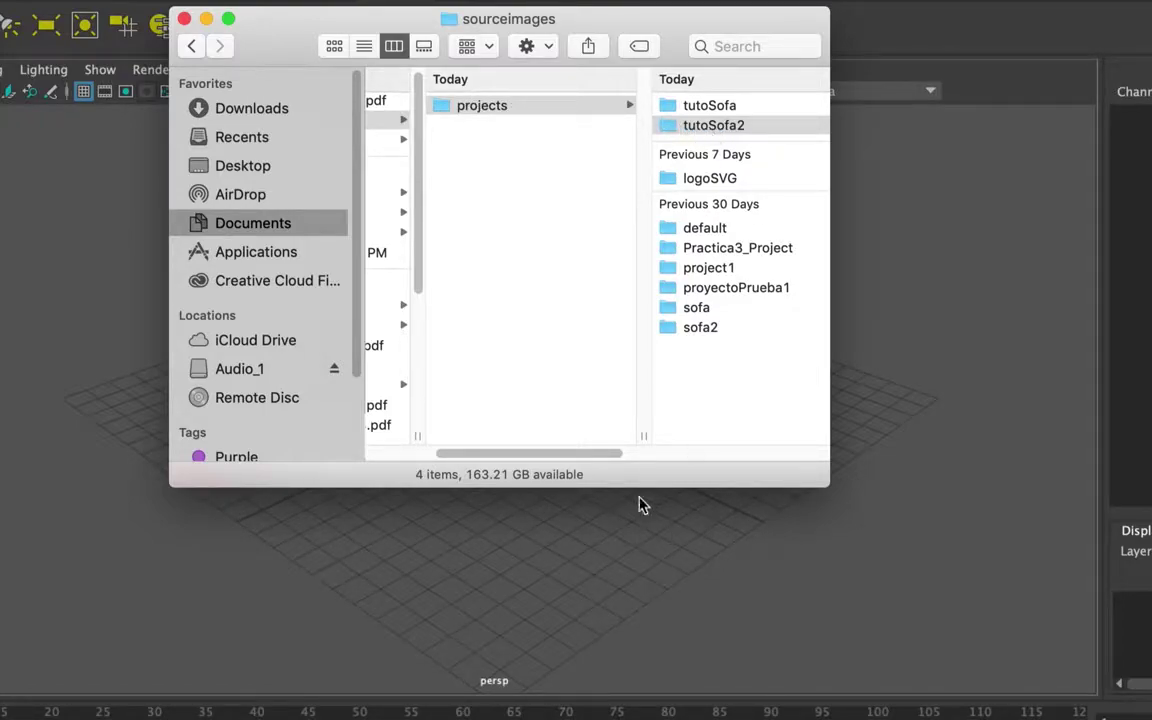
pyautogui.moveTo(609, 453); pyautogui.dragTo(745, 456)
pyautogui.hscroll(3, 745, 456)
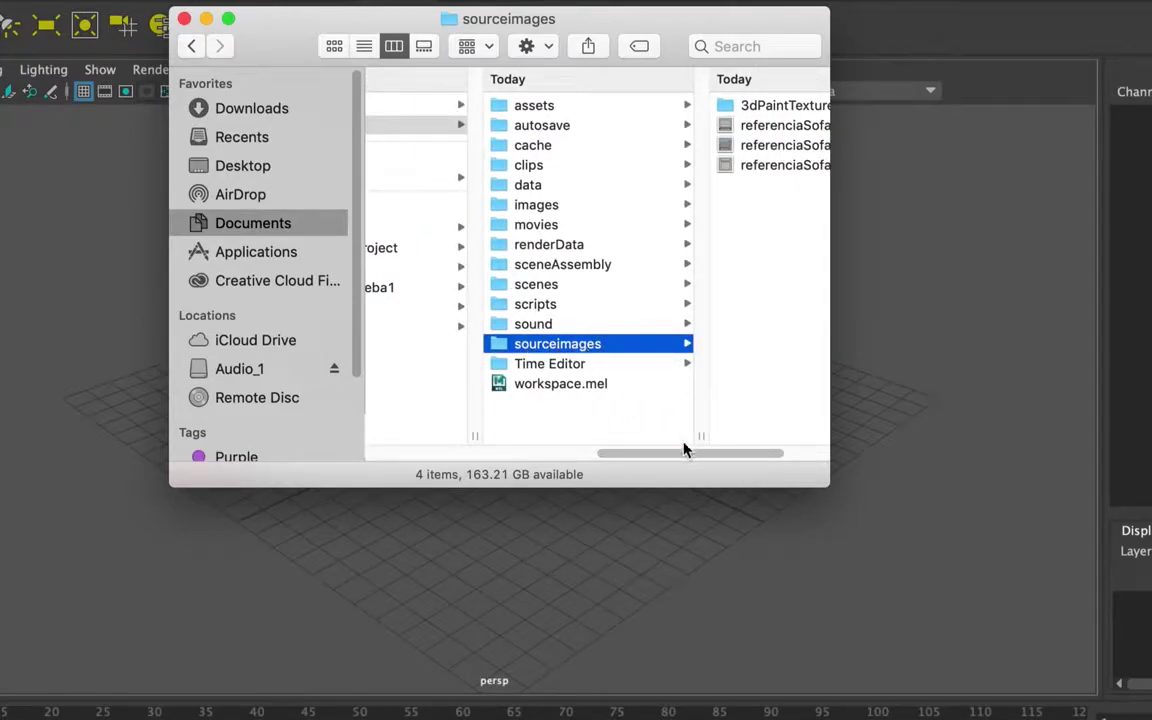
pyautogui.moveTo(689, 454); pyautogui.dragTo(733, 455)
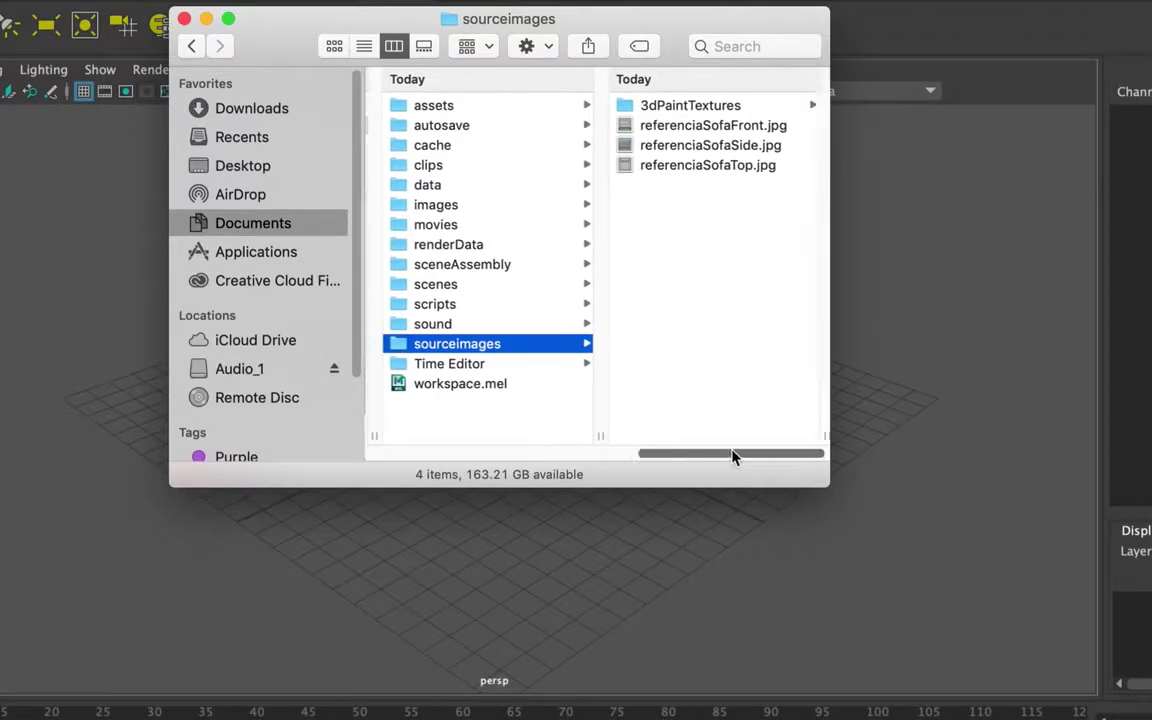
pyautogui.click(663, 130)
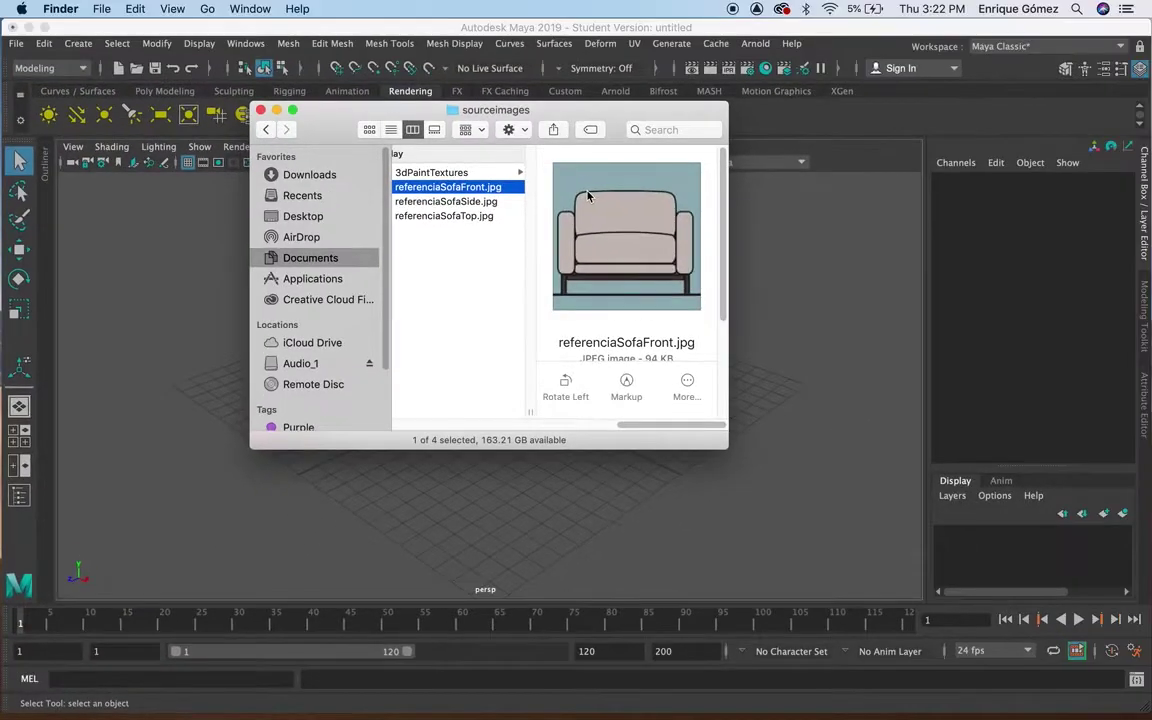
pyautogui.press('space')
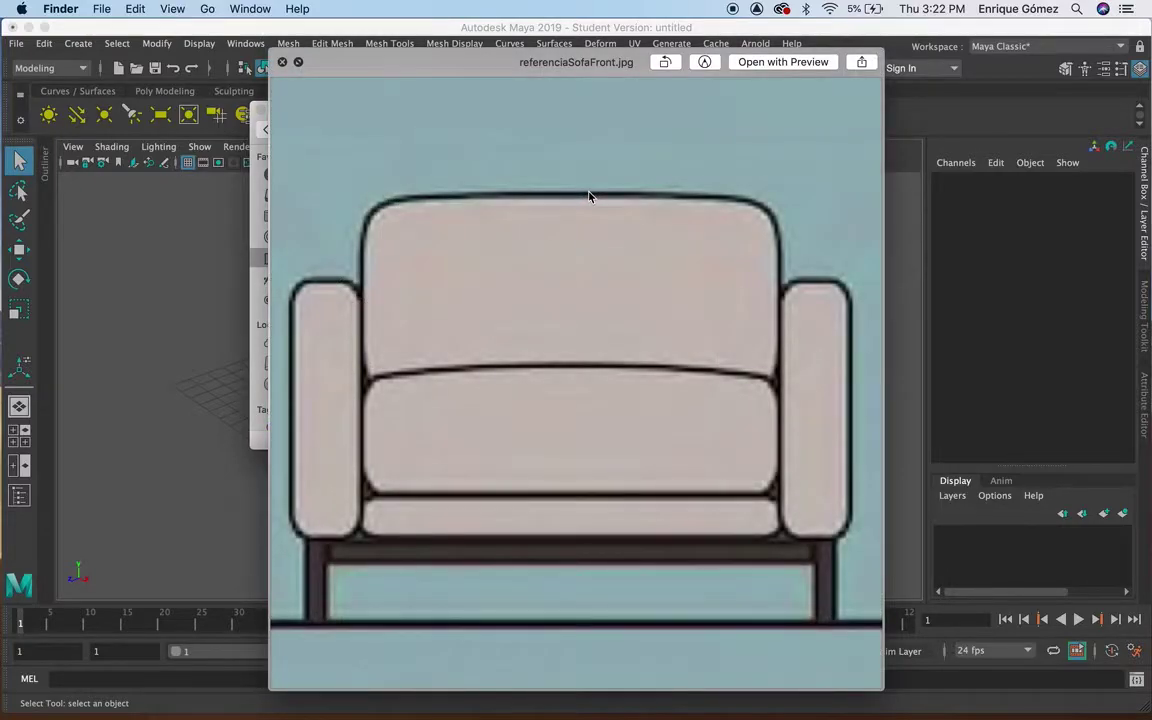
pyautogui.press('Down')
pyautogui.press('Down')
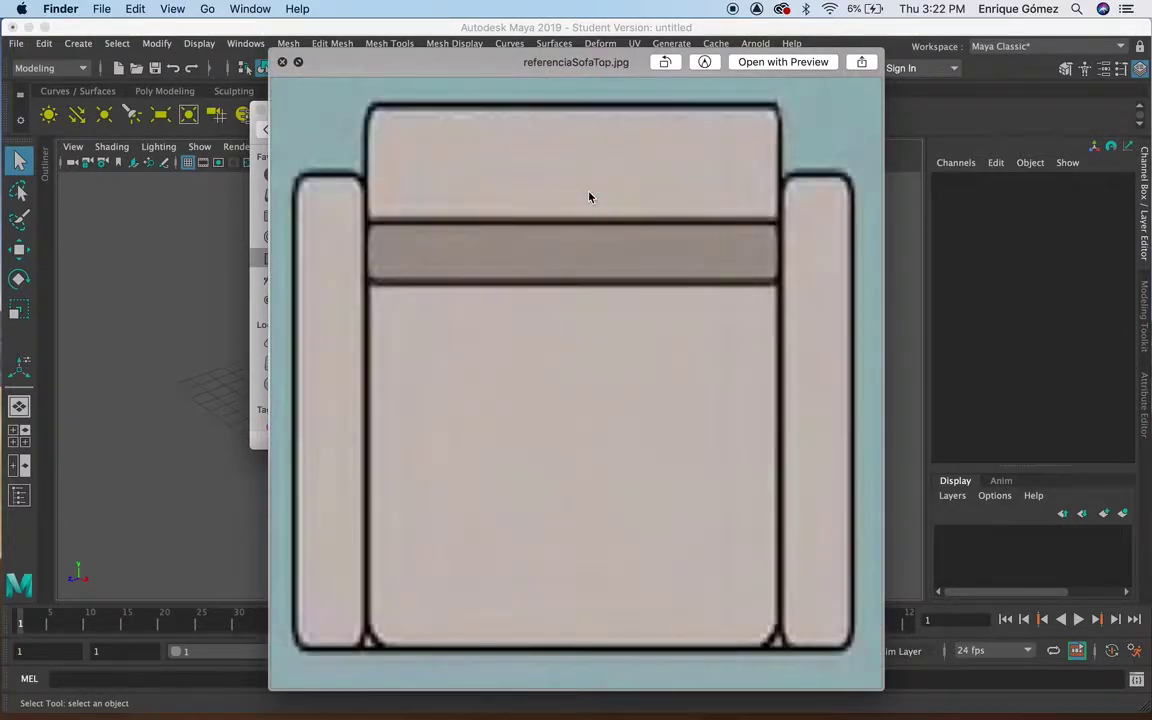
pyautogui.press('Up')
pyautogui.press('Up')
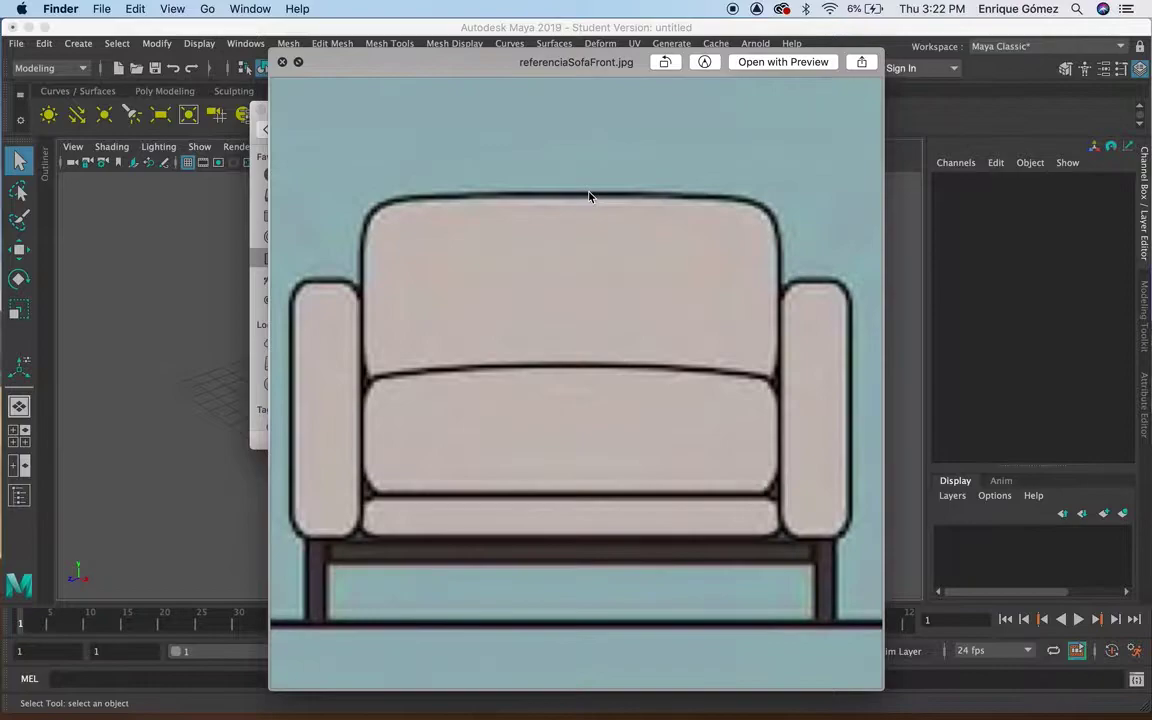
pyautogui.press('Down')
pyautogui.press('Down')
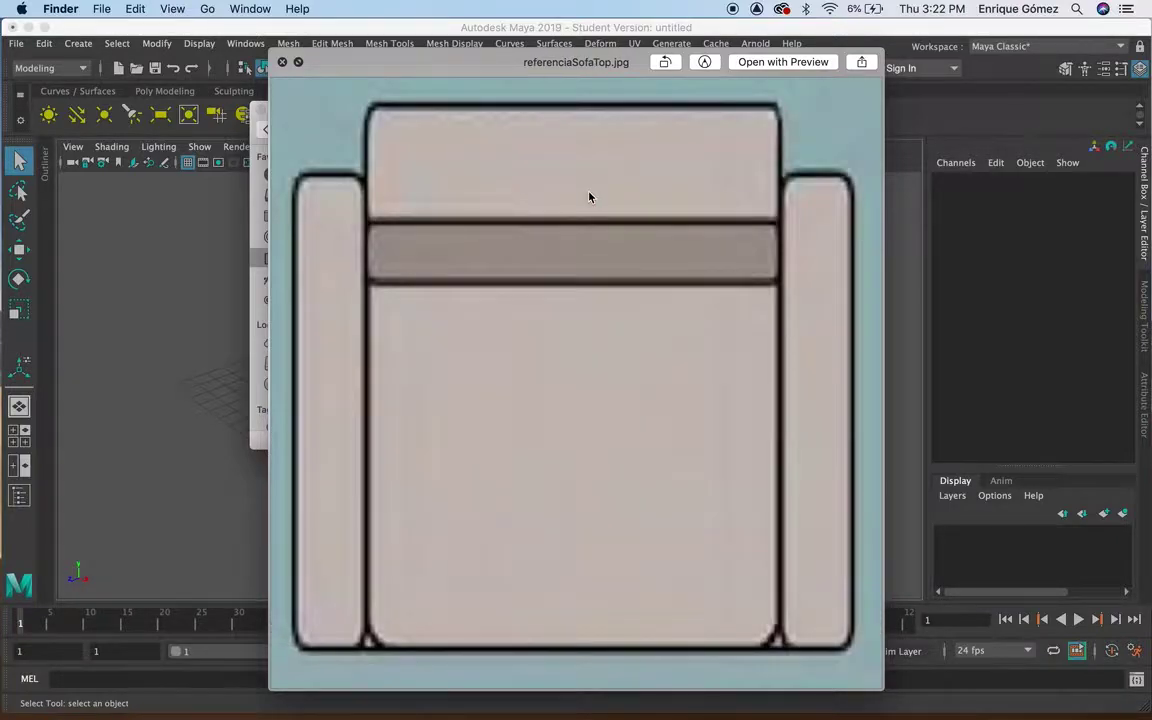
pyautogui.press('Up')
pyautogui.press('Up')
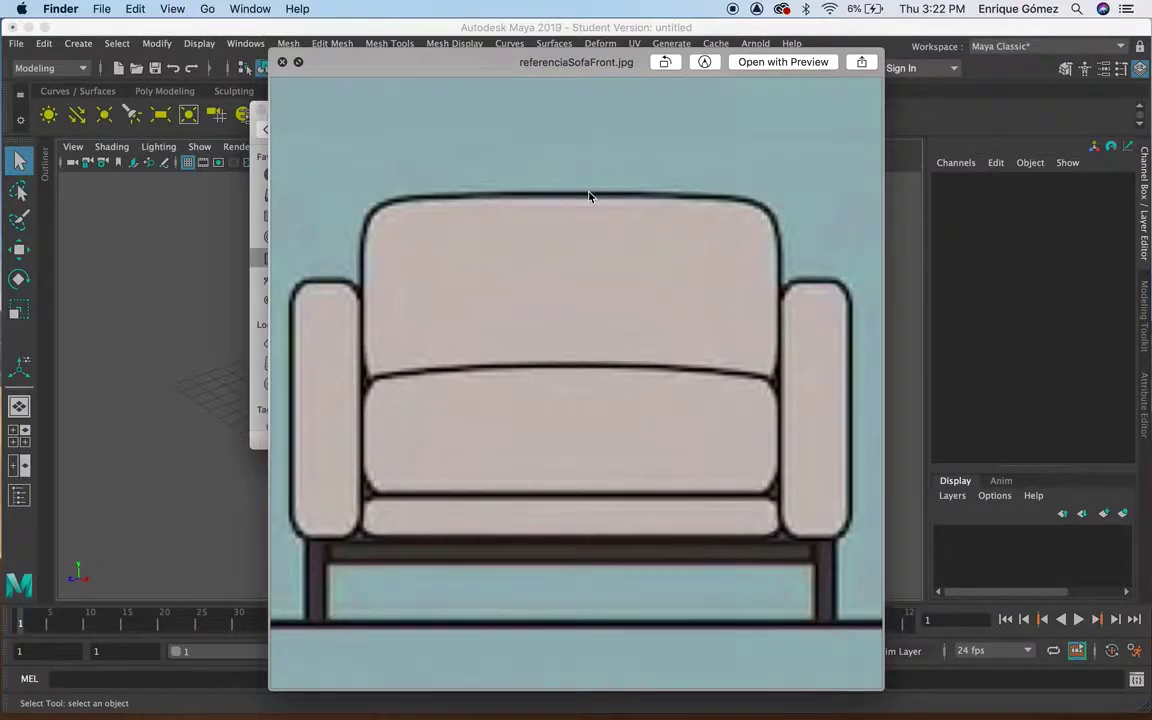
pyautogui.press('space')
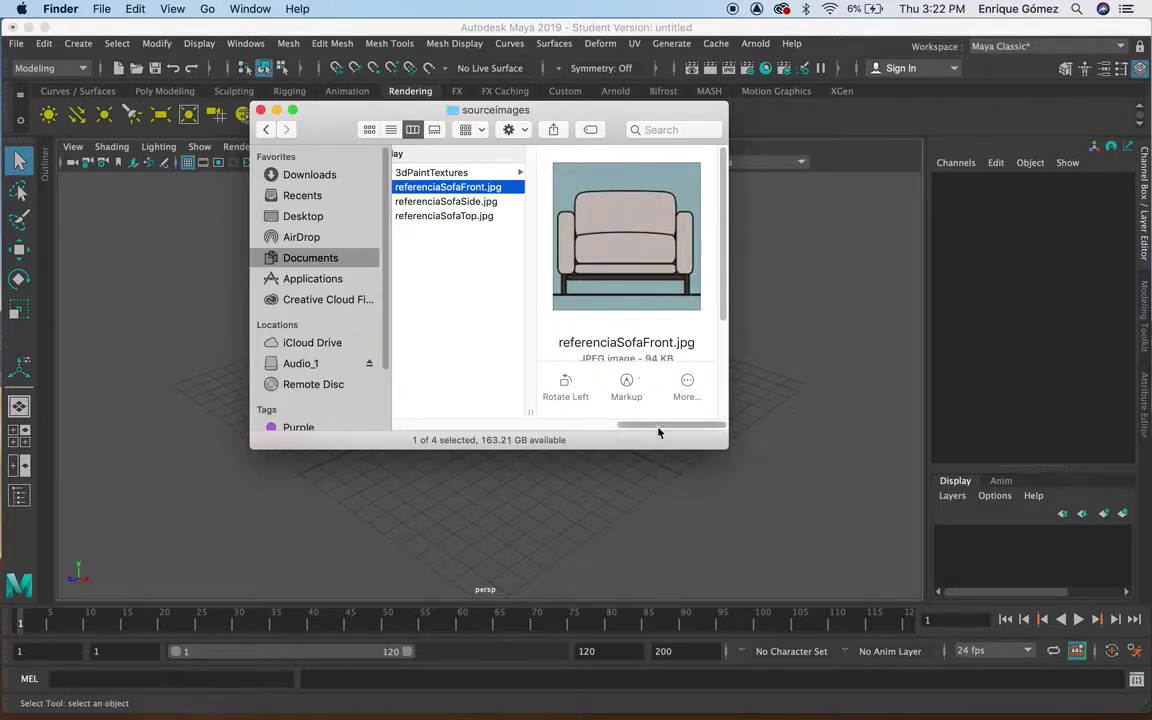
# - Close the sourceimages Finder window
pyautogui.moveTo(657, 426)
pyautogui.mouseDown()
pyautogui.moveTo(594, 417)
pyautogui.moveTo(652, 420)
pyautogui.moveTo(592, 430)
pyautogui.mouseUp()
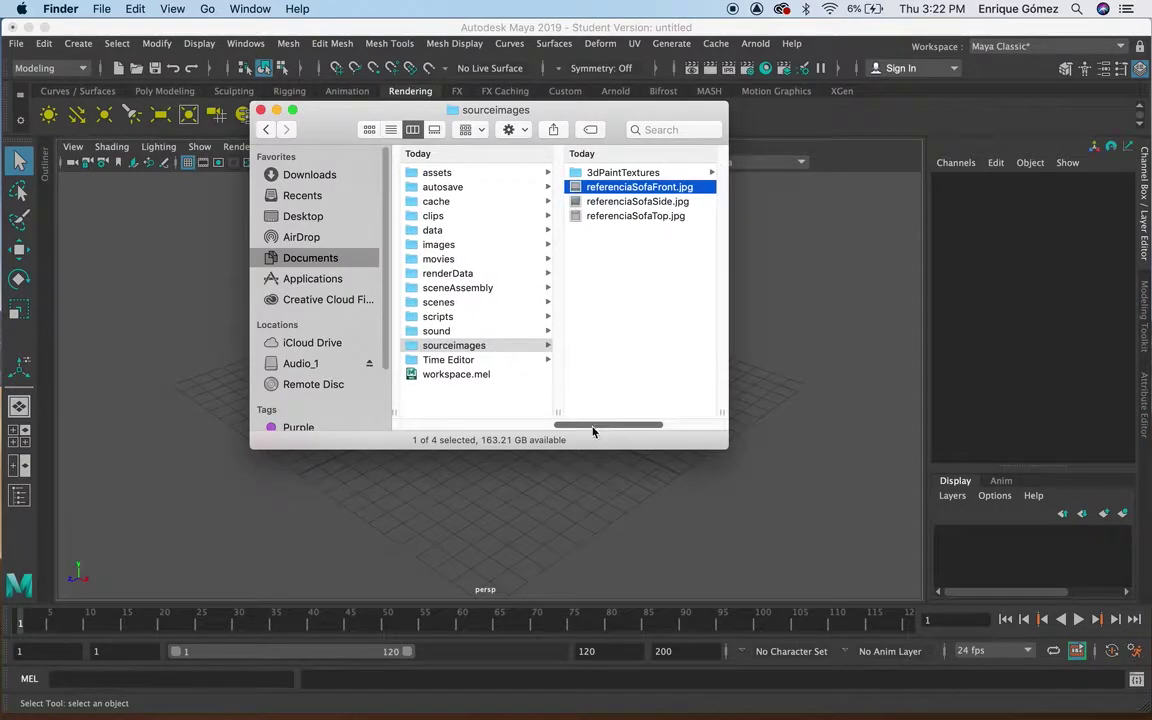
pyautogui.moveTo(592, 430); pyautogui.dragTo(592, 427)
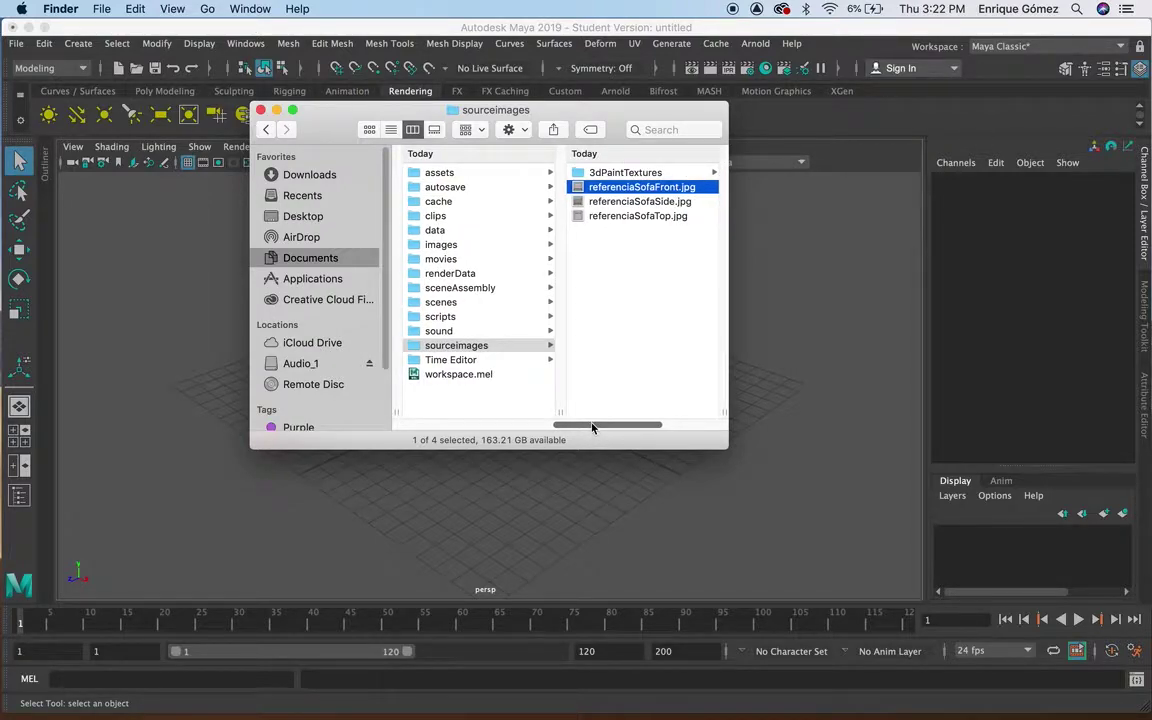
pyautogui.click(262, 110)
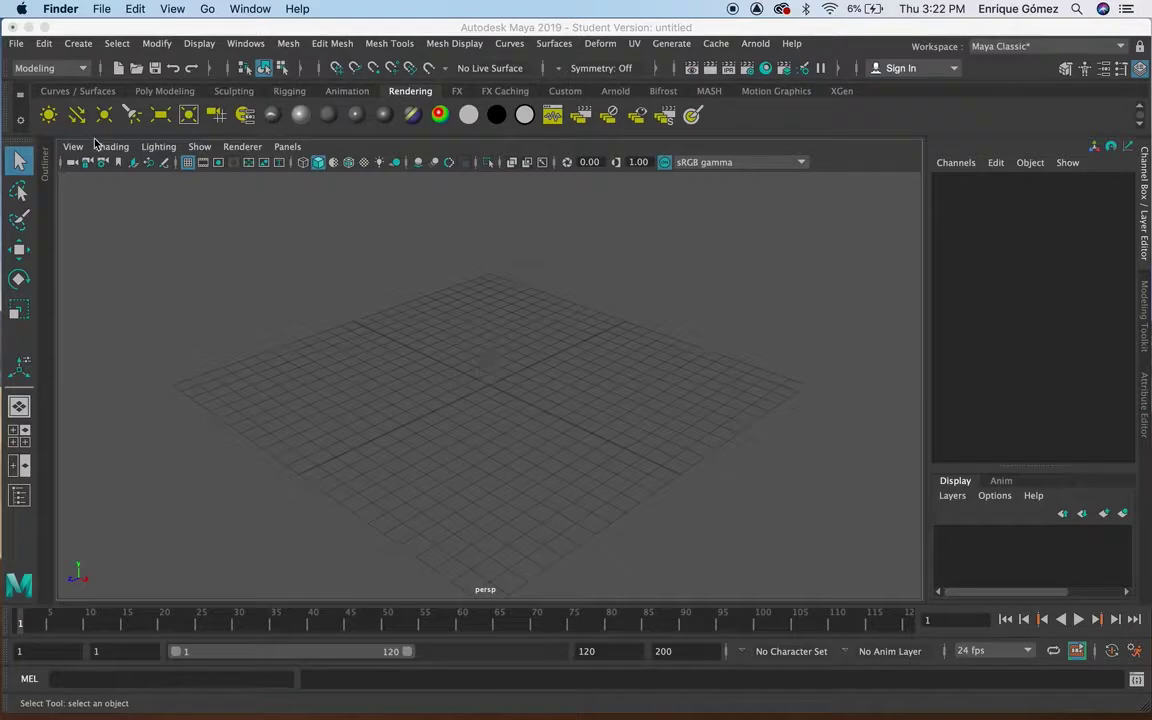
# - Set the tutoSofa2 folder as the current Maya project
pyautogui.click(18, 46)
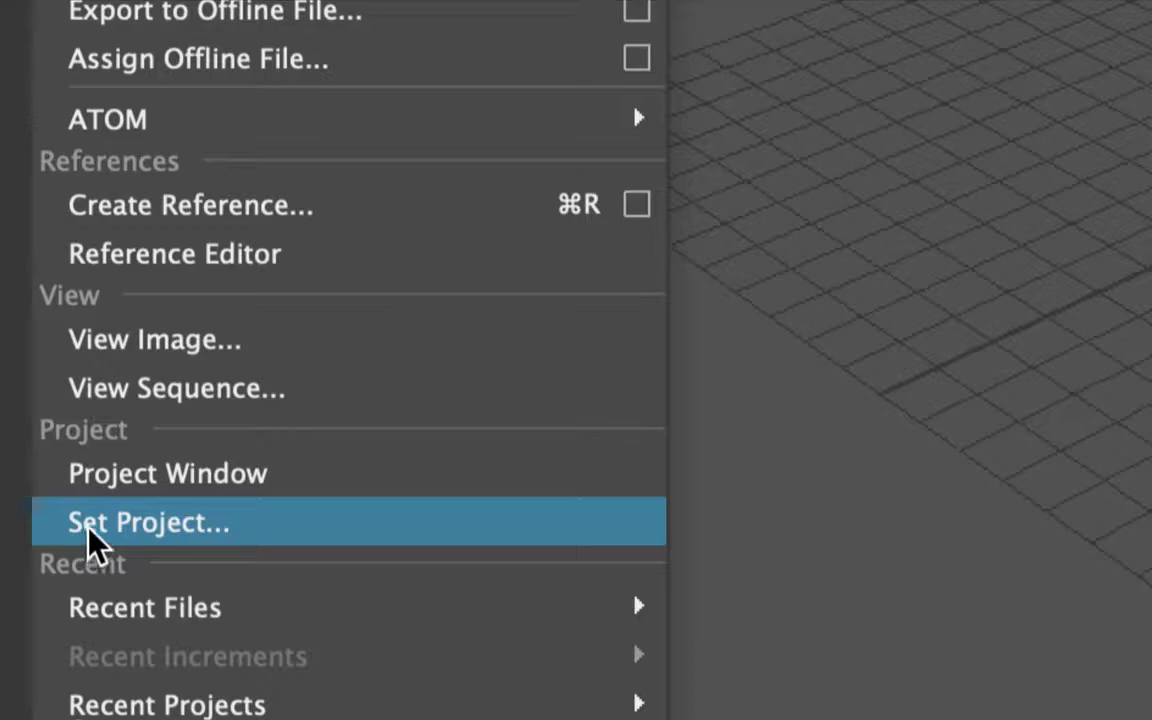
pyautogui.click(139, 530)
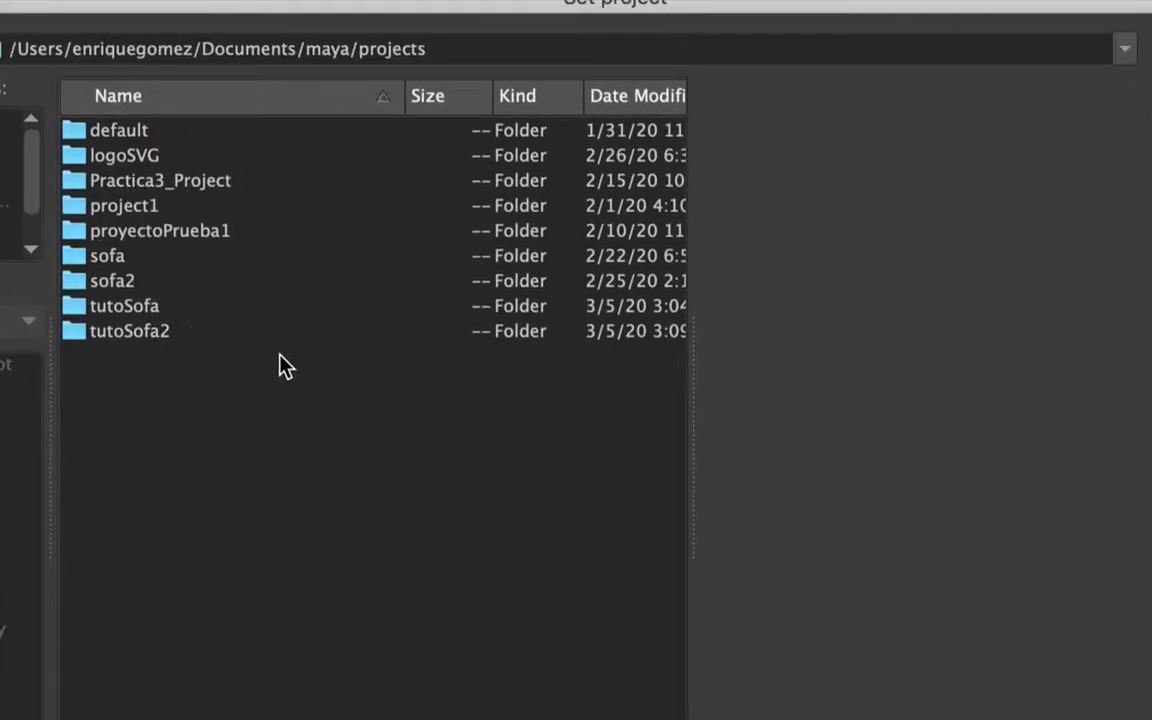
pyautogui.click(110, 335)
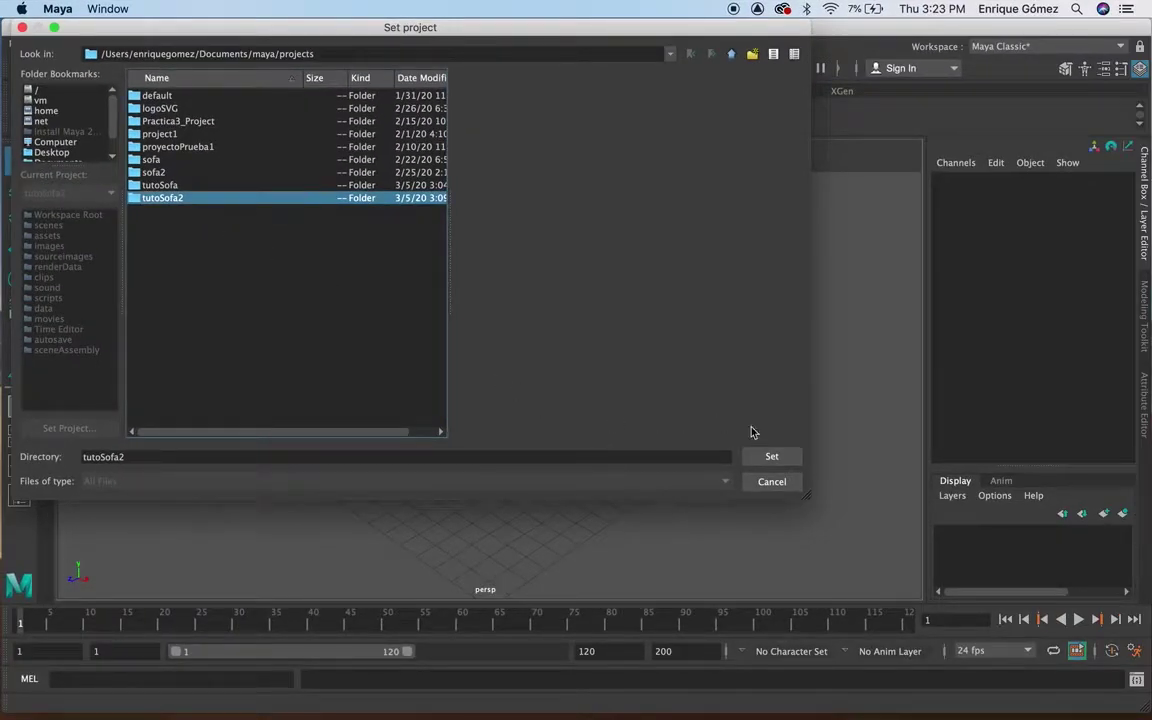
pyautogui.click(773, 460)
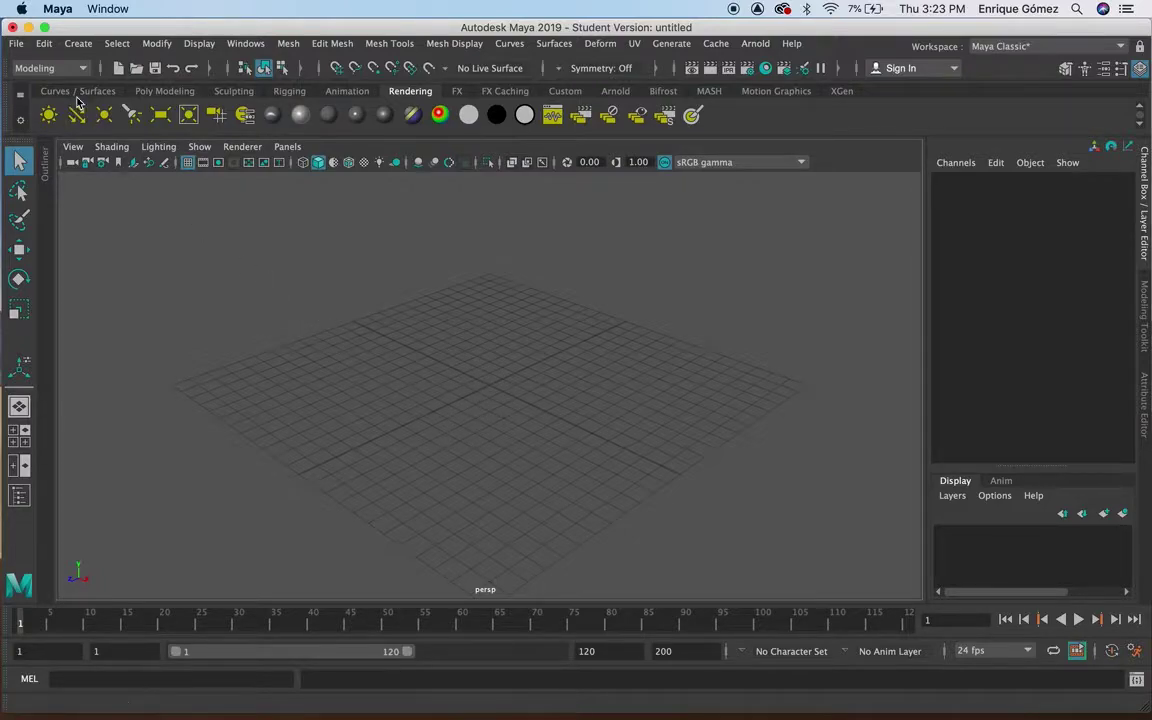
# - Save the scene as sala.mb, accepting the Student Version warning
pyautogui.click(18, 45)
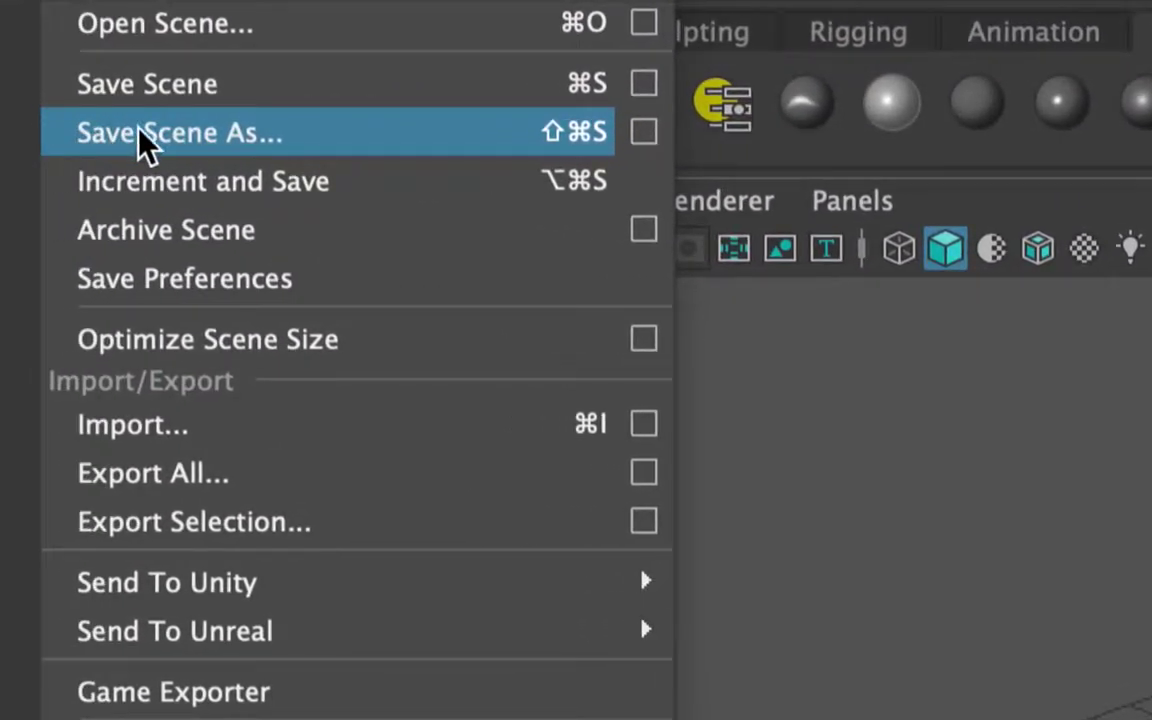
pyautogui.click(187, 136)
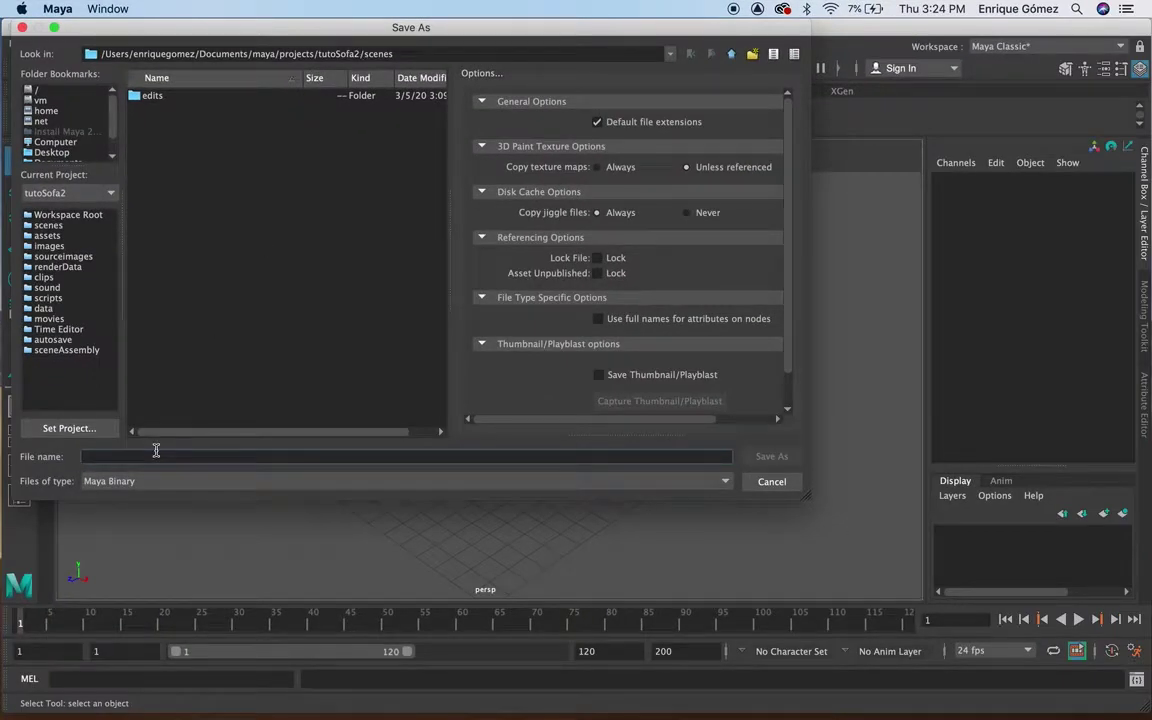
pyautogui.write('sofa')
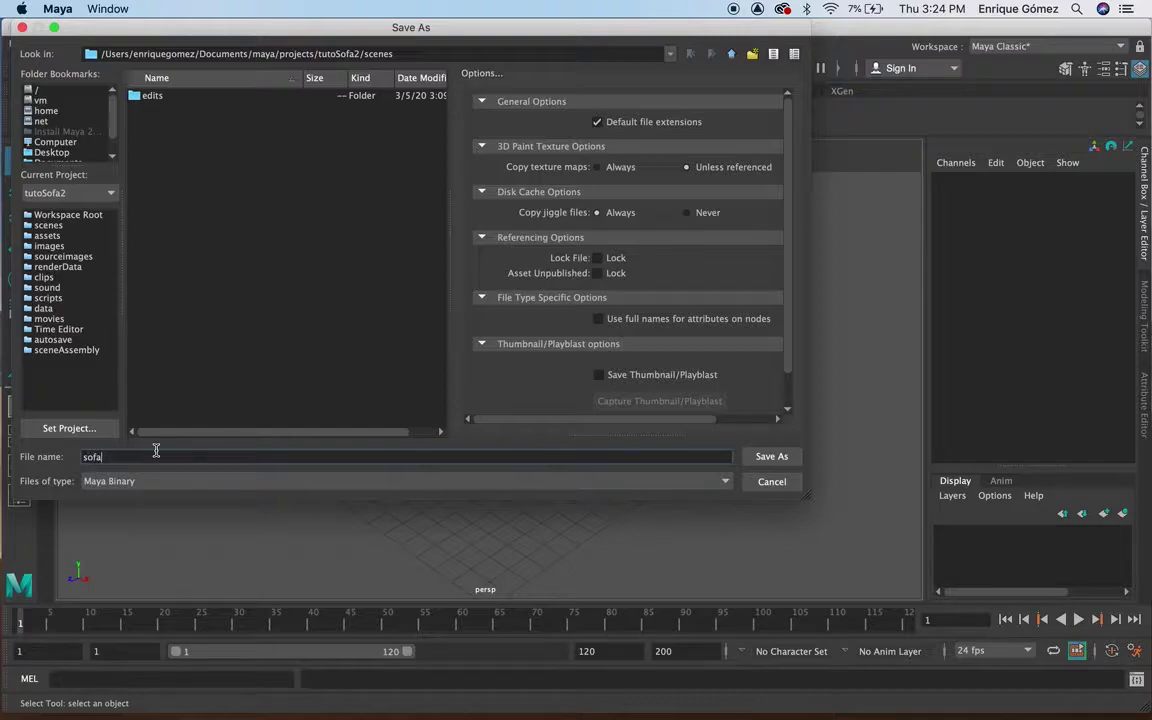
pyautogui.write('Individual')
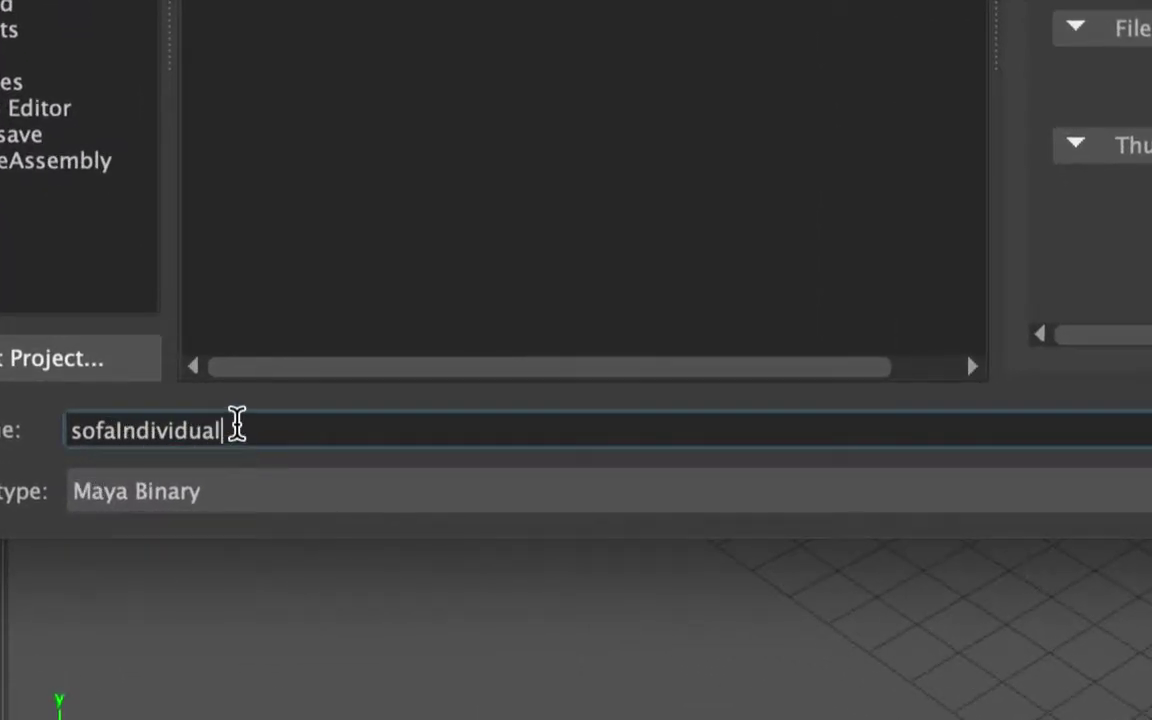
pyautogui.moveTo(229, 427); pyautogui.dragTo(84, 427)
pyautogui.press('BackSpace')
pyautogui.write('sala')
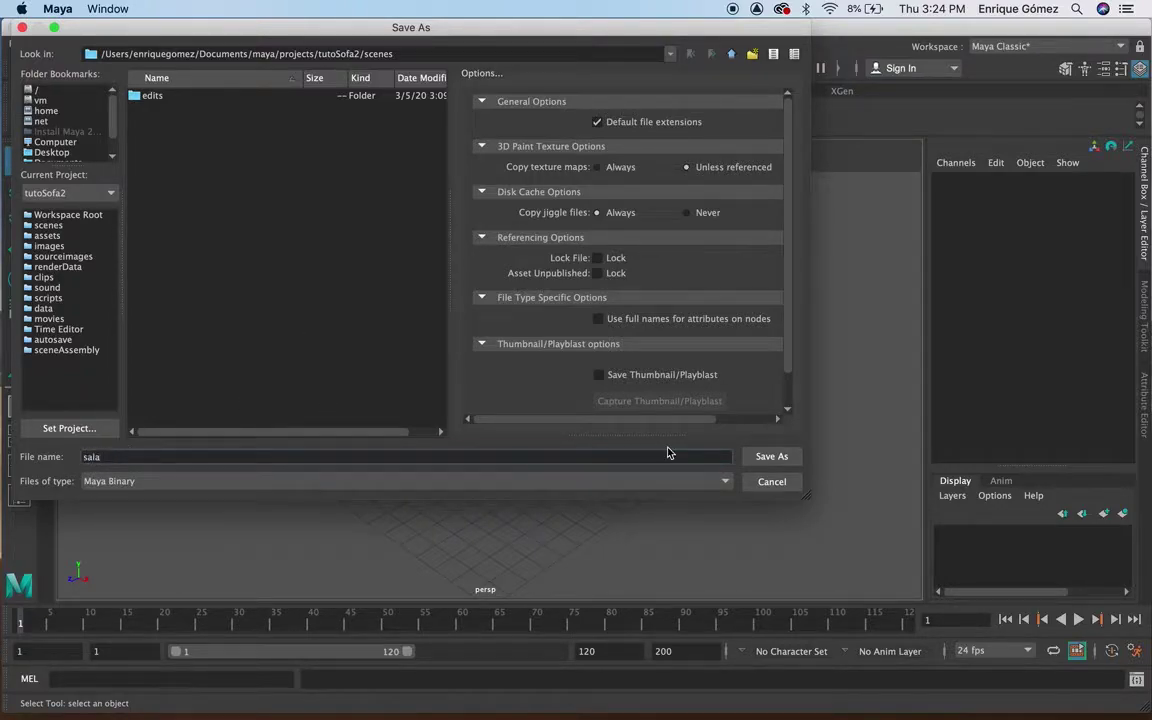
pyautogui.click(780, 459)
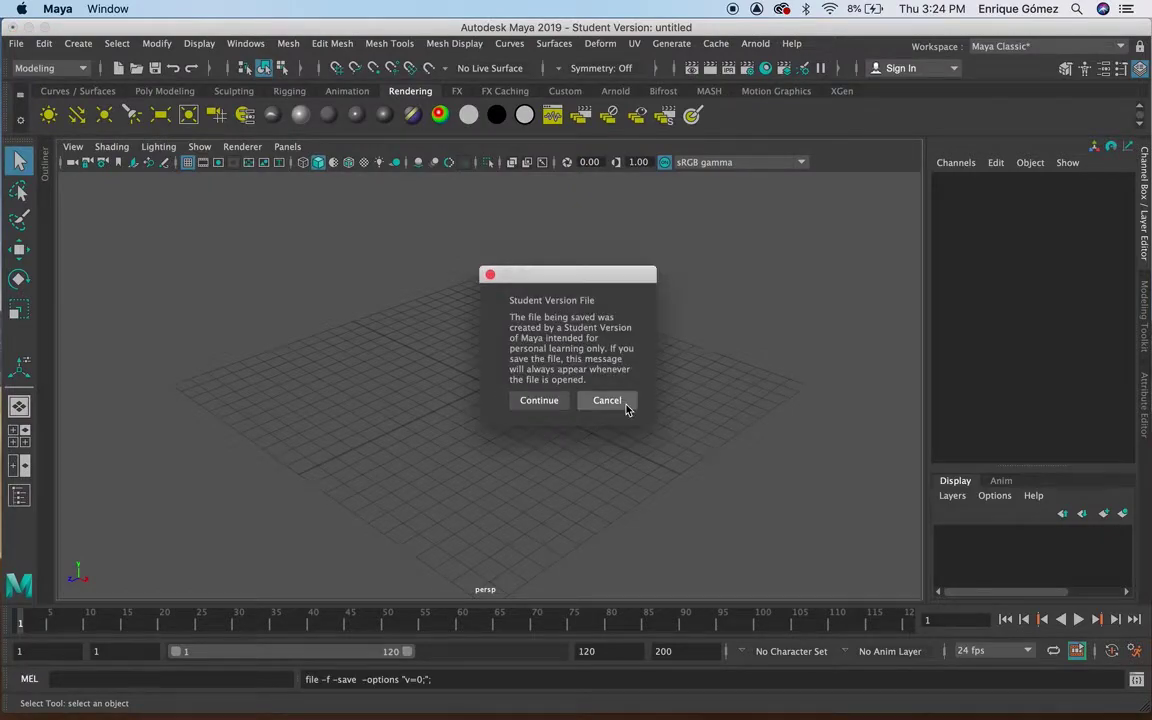
pyautogui.click(558, 403)
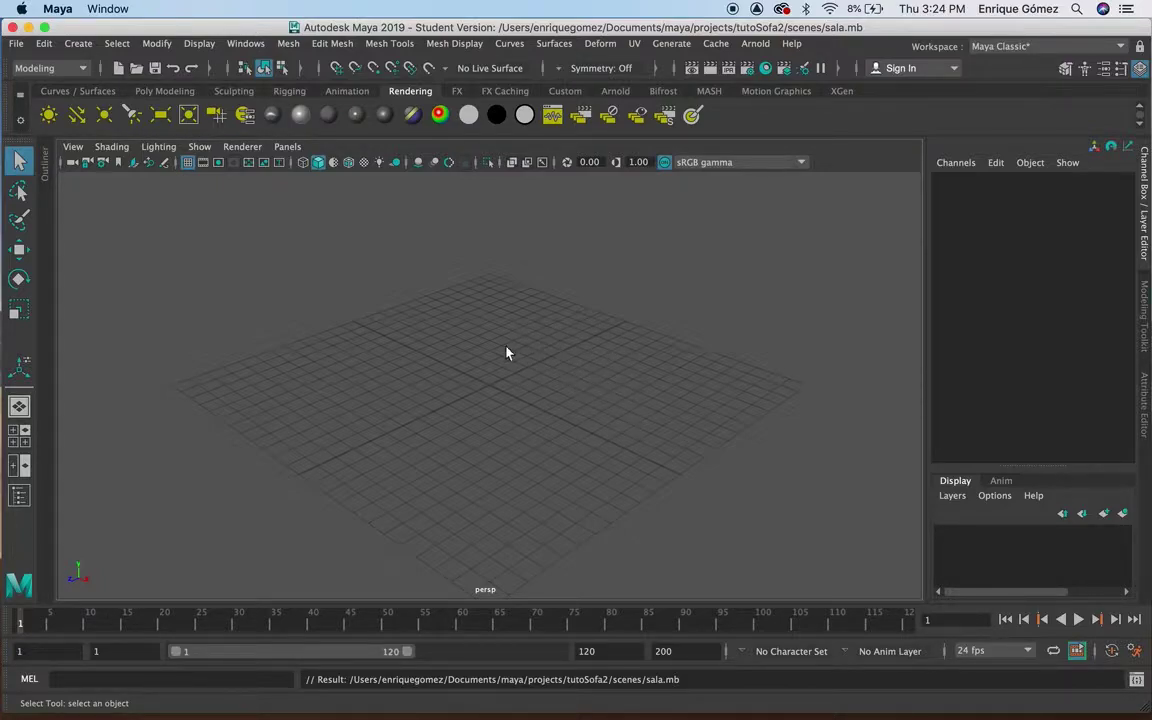
pyautogui.click(79, 44)
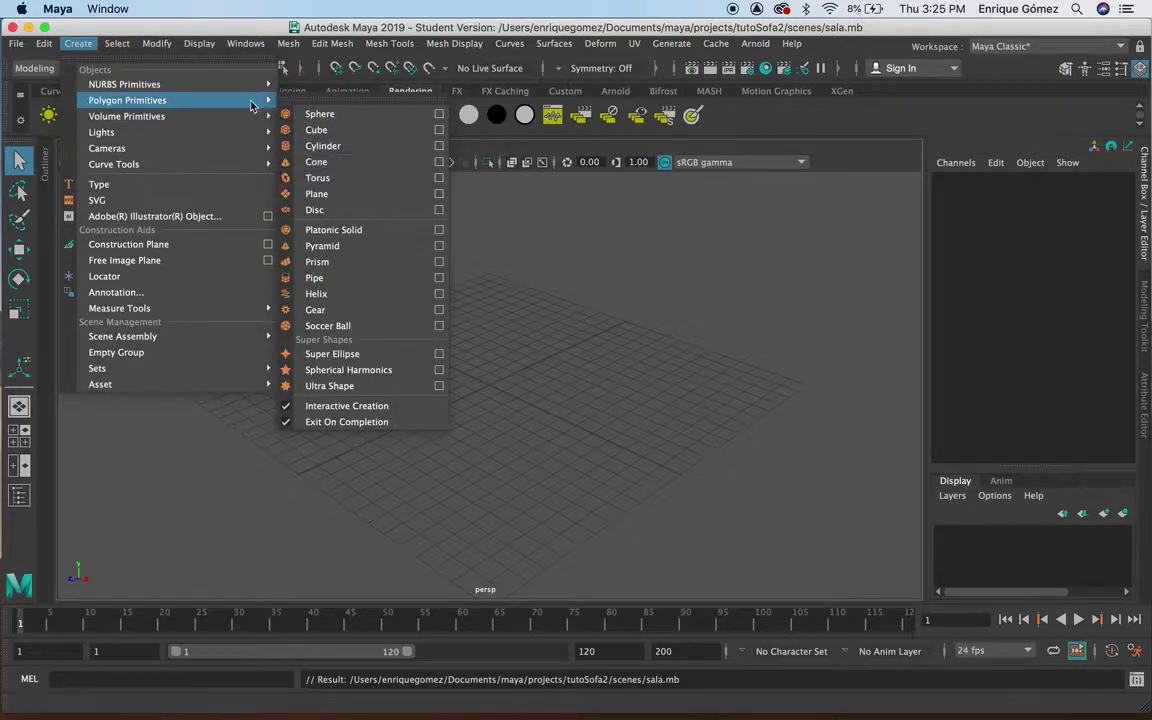
pyautogui.moveTo(124, 84)
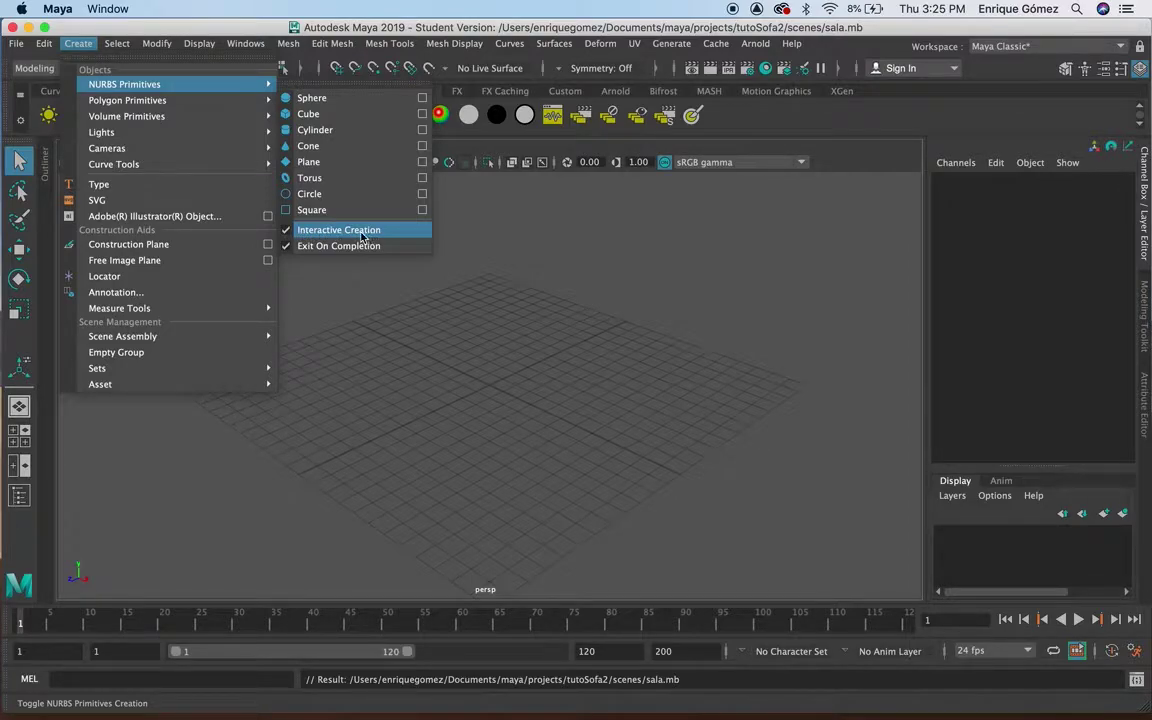
# - Turn off Interactive Creation and create a NURBS plane at the origin
pyautogui.click(285, 232)
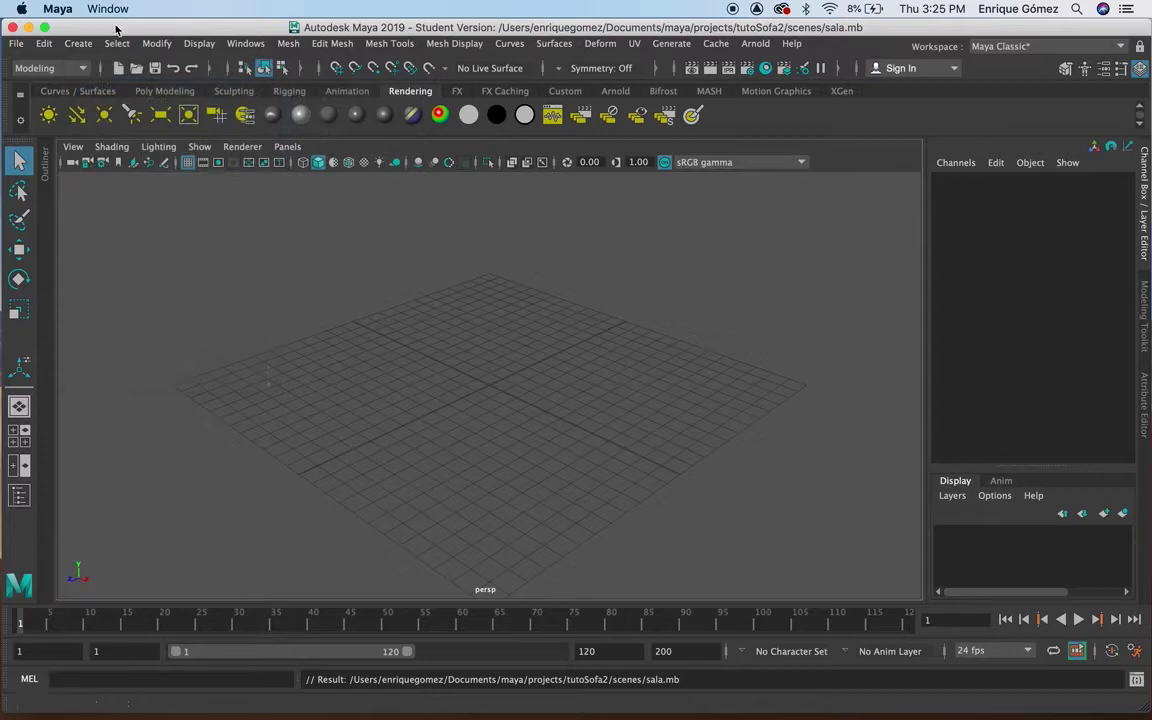
pyautogui.click(78, 44)
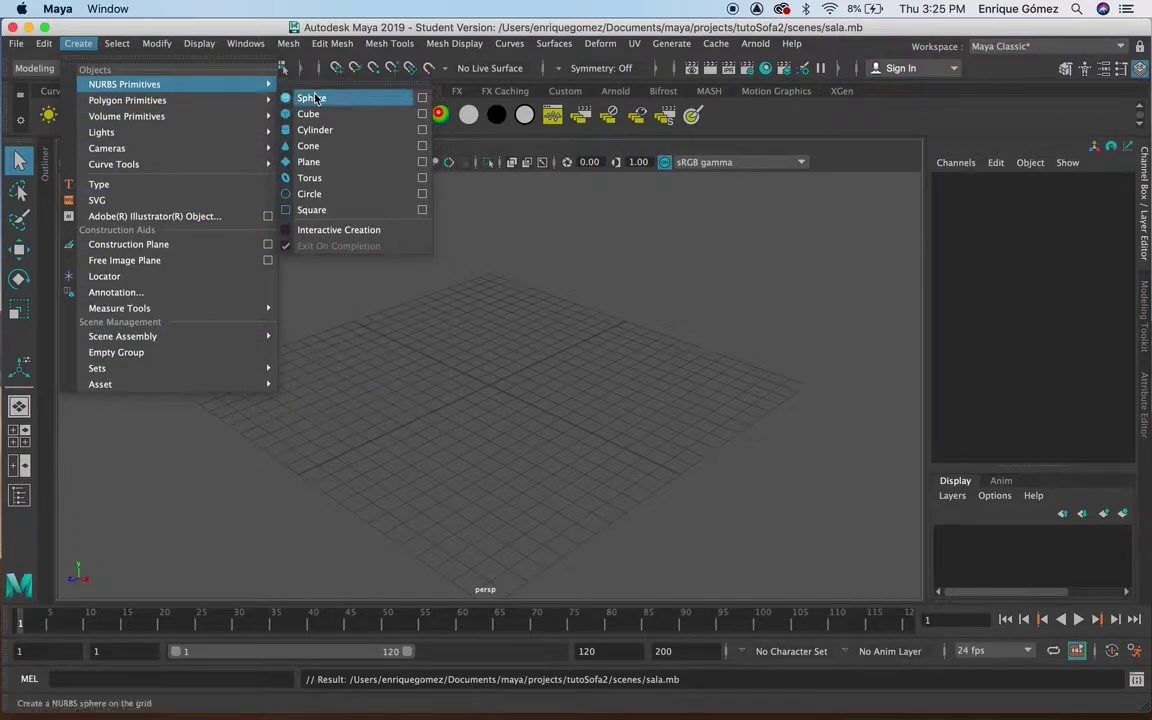
pyautogui.click(310, 162)
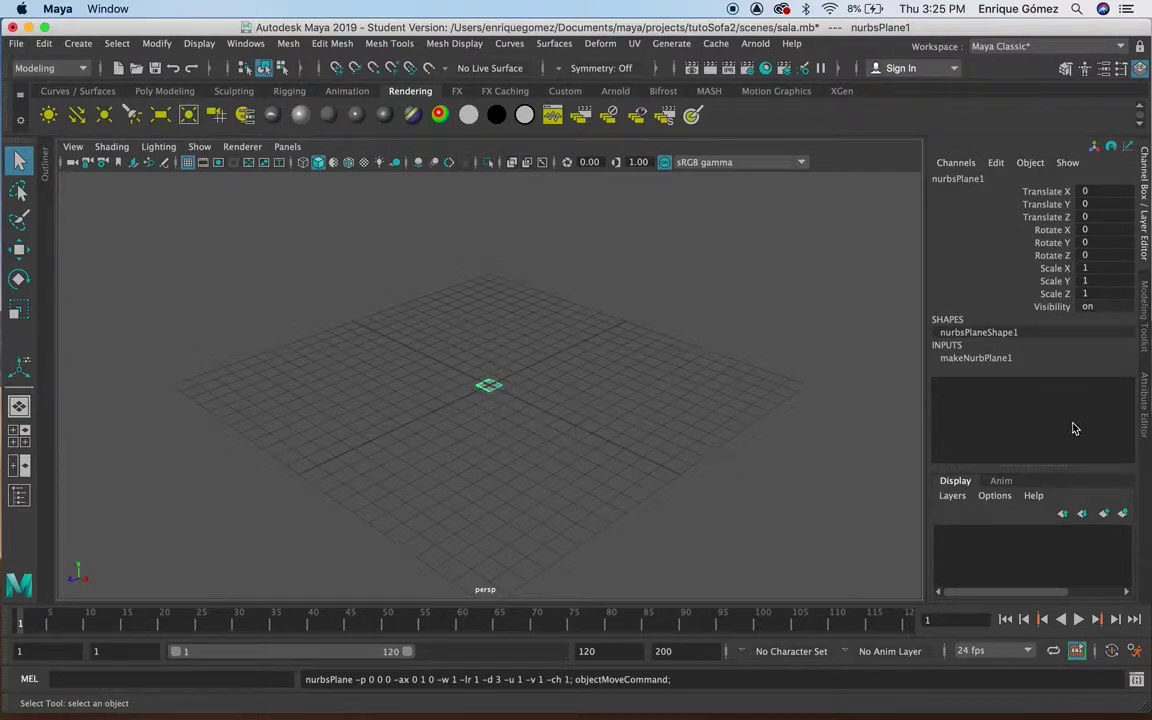
# - In the makeNurbPlane1 attributes, set the plane's Length Ratio to 1
pyautogui.click(1144, 402)
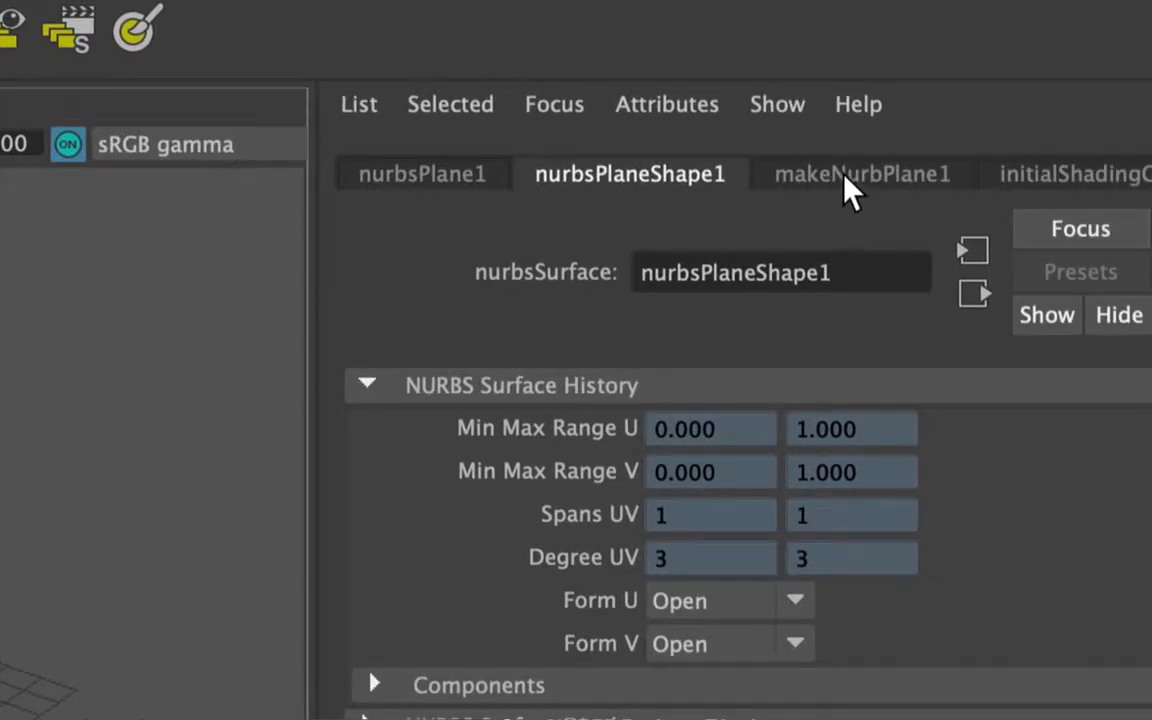
pyautogui.click(860, 180)
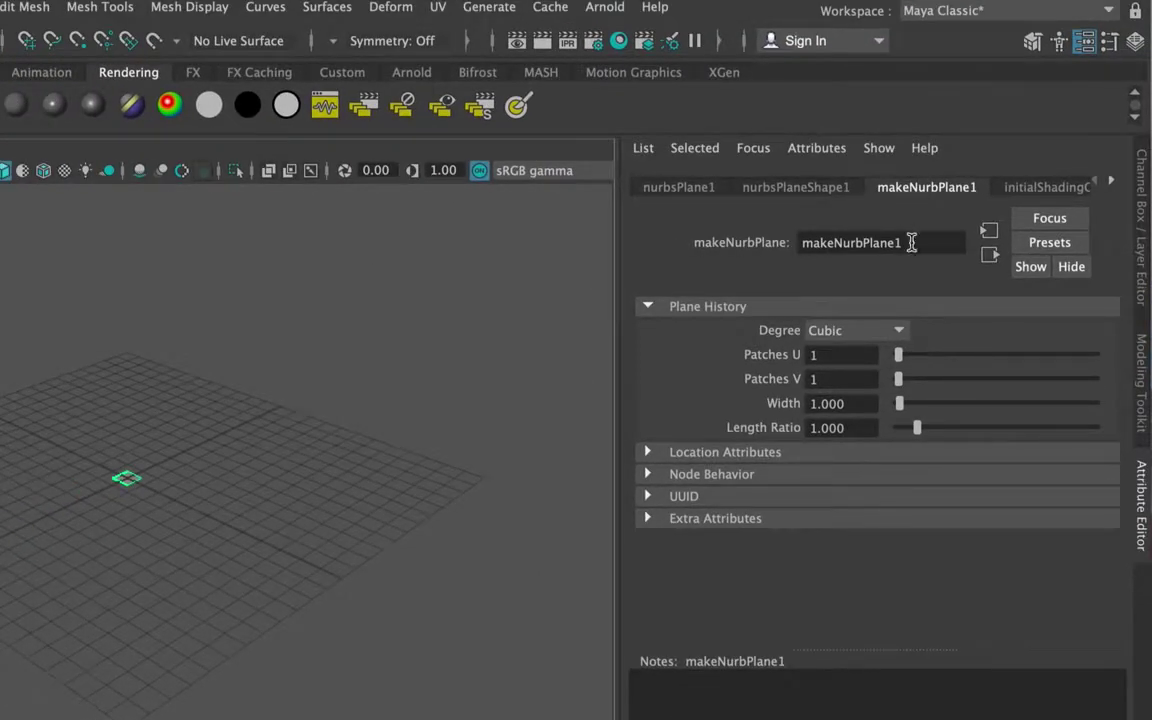
pyautogui.moveTo(899, 403); pyautogui.dragTo(915, 404)
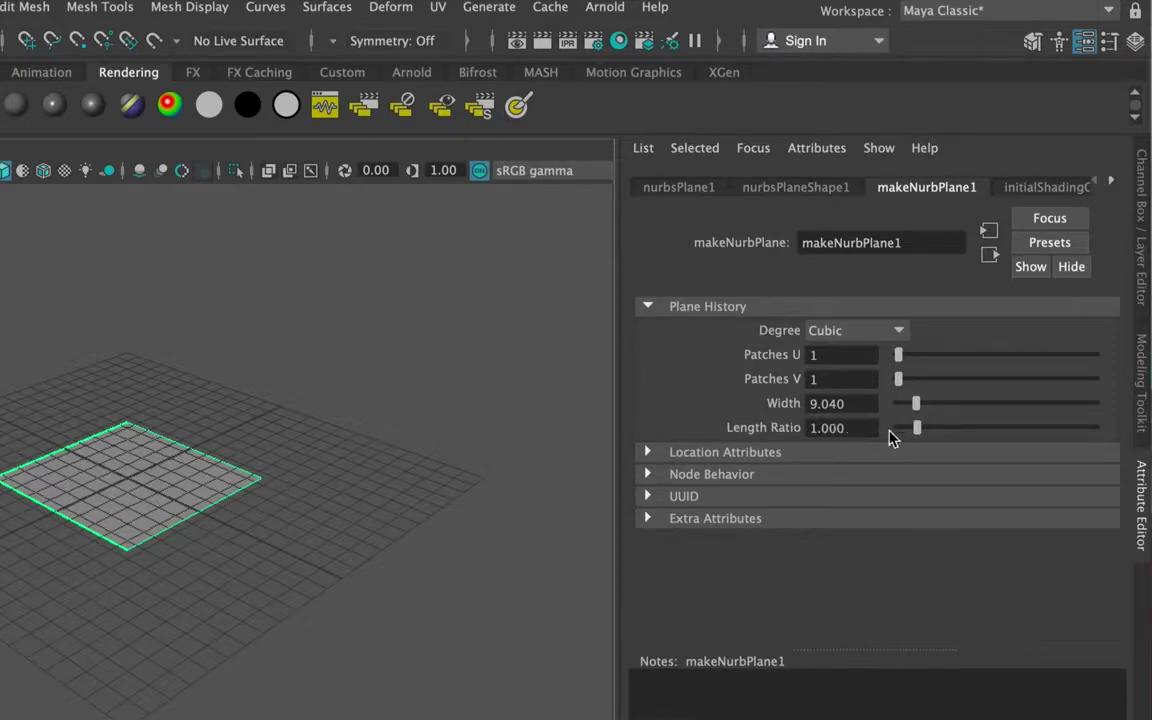
pyautogui.moveTo(918, 430)
pyautogui.mouseDown()
pyautogui.moveTo(941, 432)
pyautogui.moveTo(908, 432)
pyautogui.moveTo(925, 433)
pyautogui.mouseUp()
pyautogui.doubleClick(852, 428)
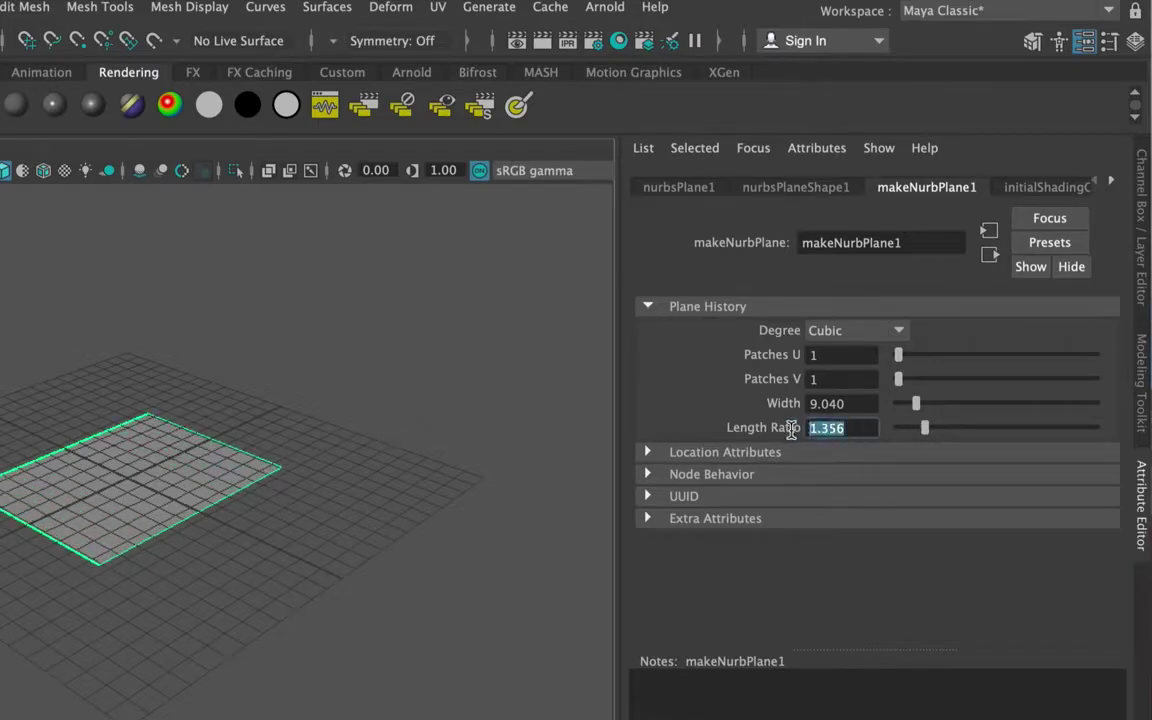
pyautogui.write('1')
pyautogui.press('Return')
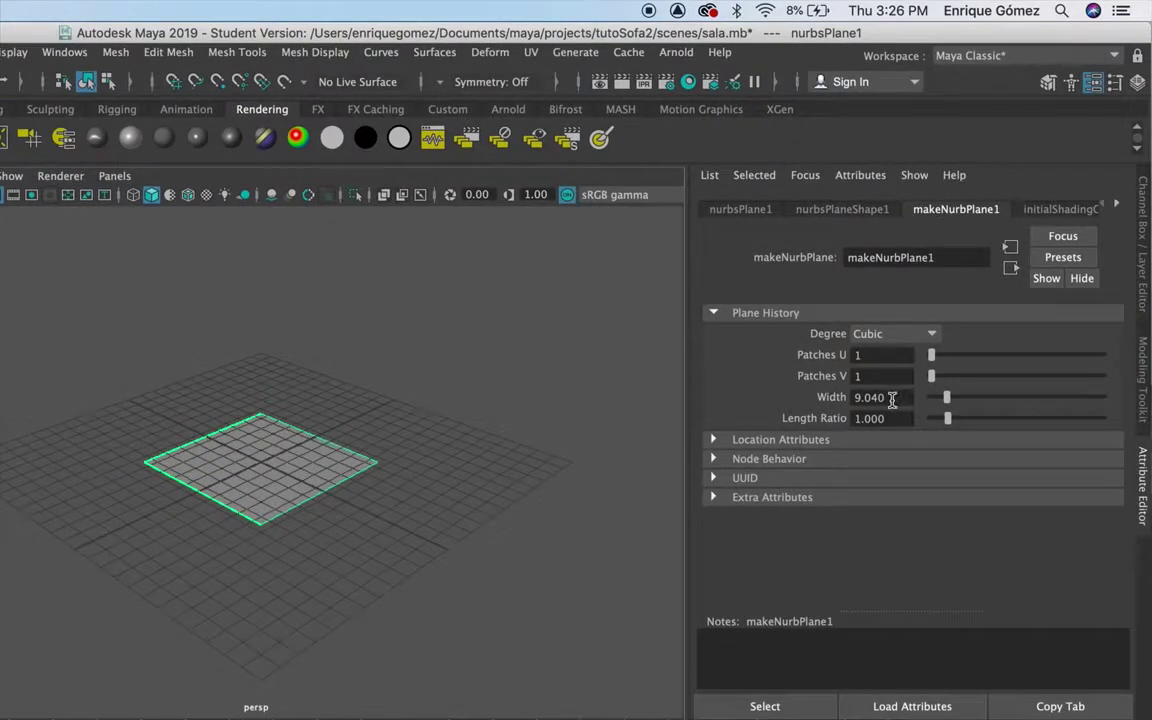
# - Set the plane's Width to 16
pyautogui.moveTo(887, 397); pyautogui.dragTo(846, 398)
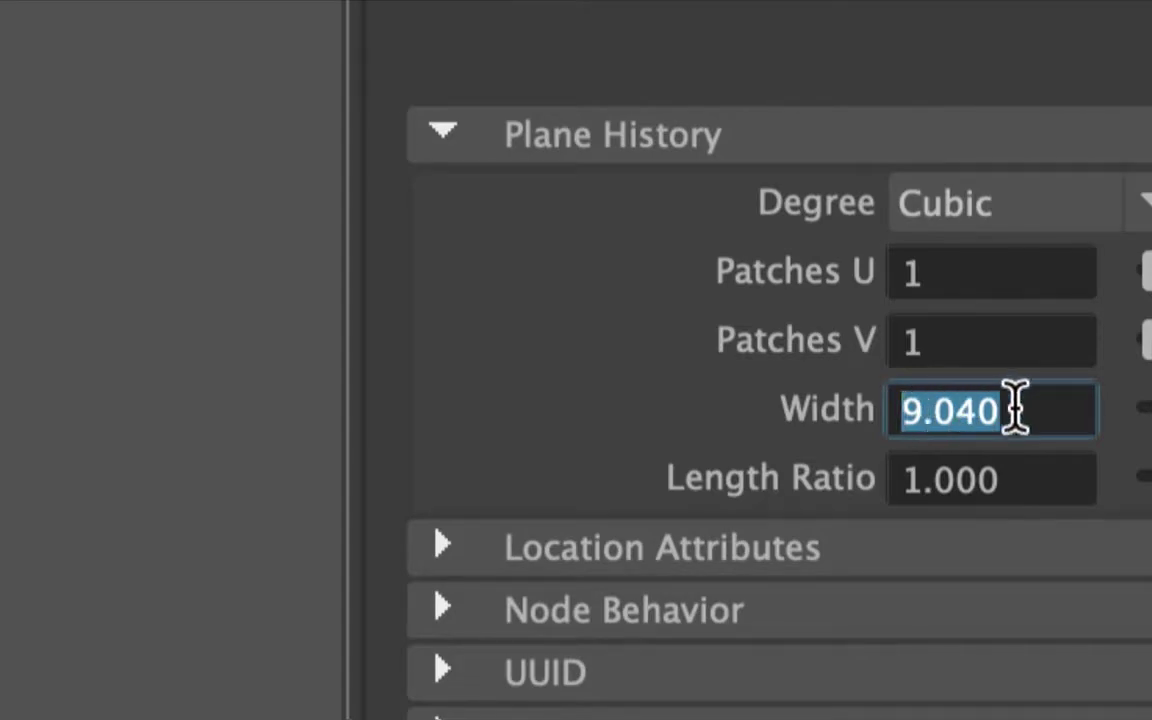
pyautogui.click(1017, 410)
pyautogui.moveTo(1017, 410); pyautogui.dragTo(882, 402)
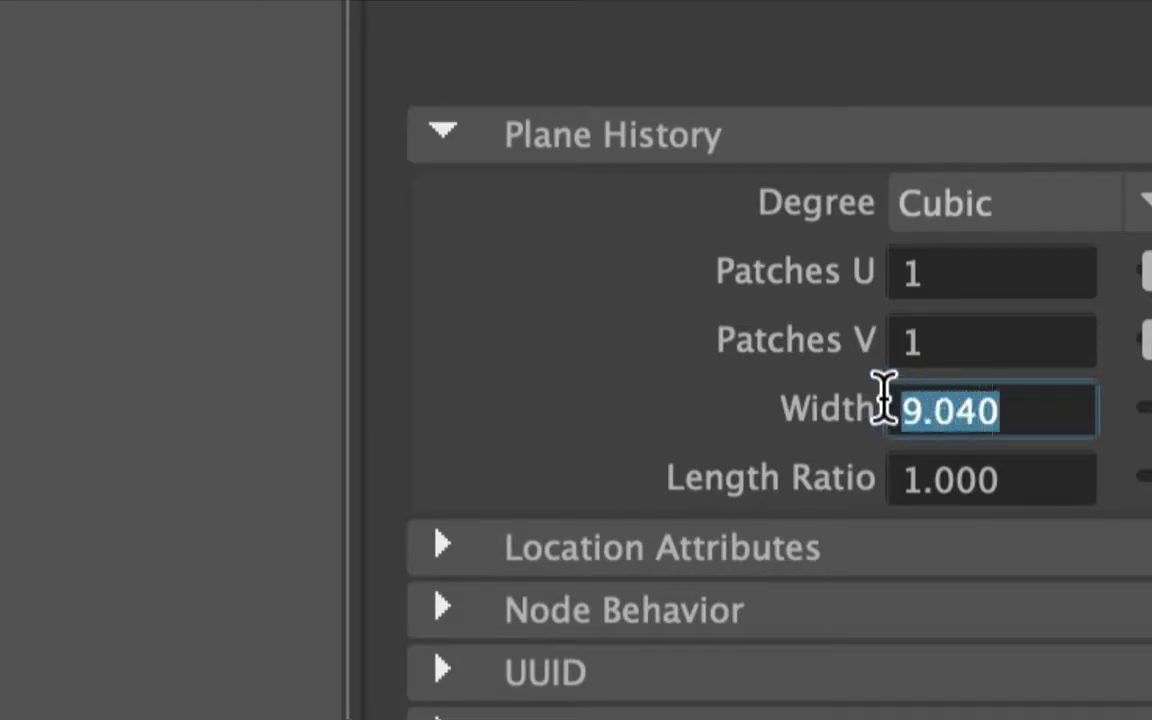
pyautogui.write('8')
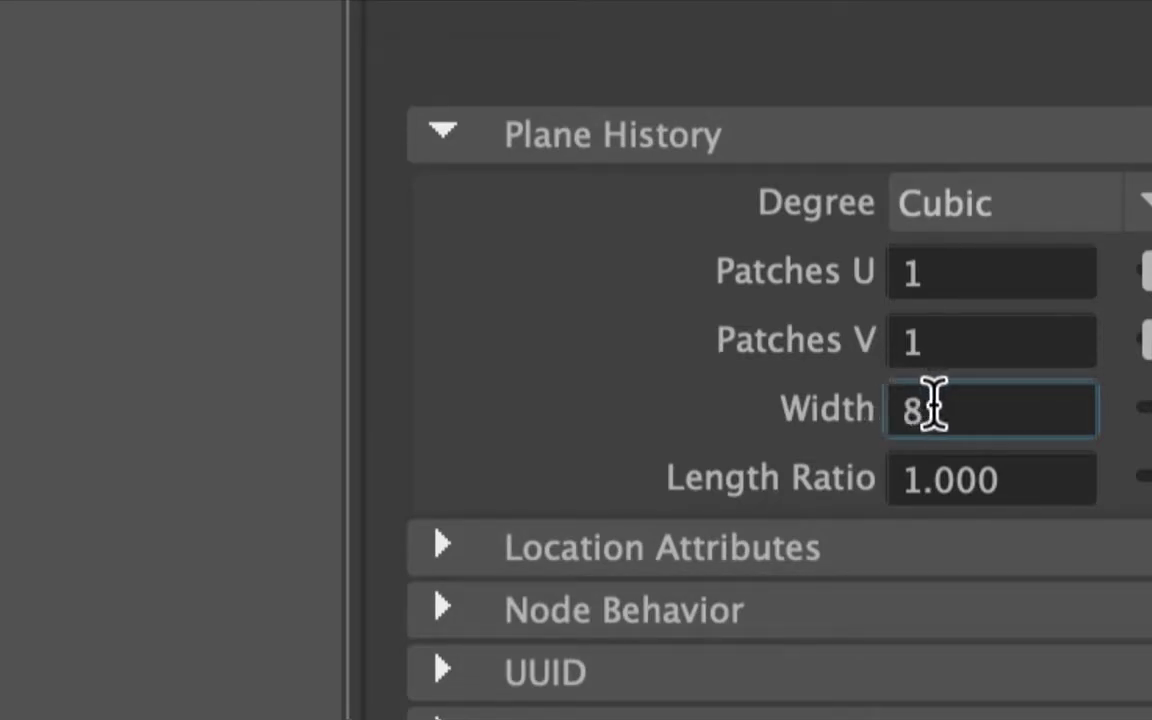
pyautogui.moveTo(931, 406); pyautogui.dragTo(903, 412)
pyautogui.write('16')
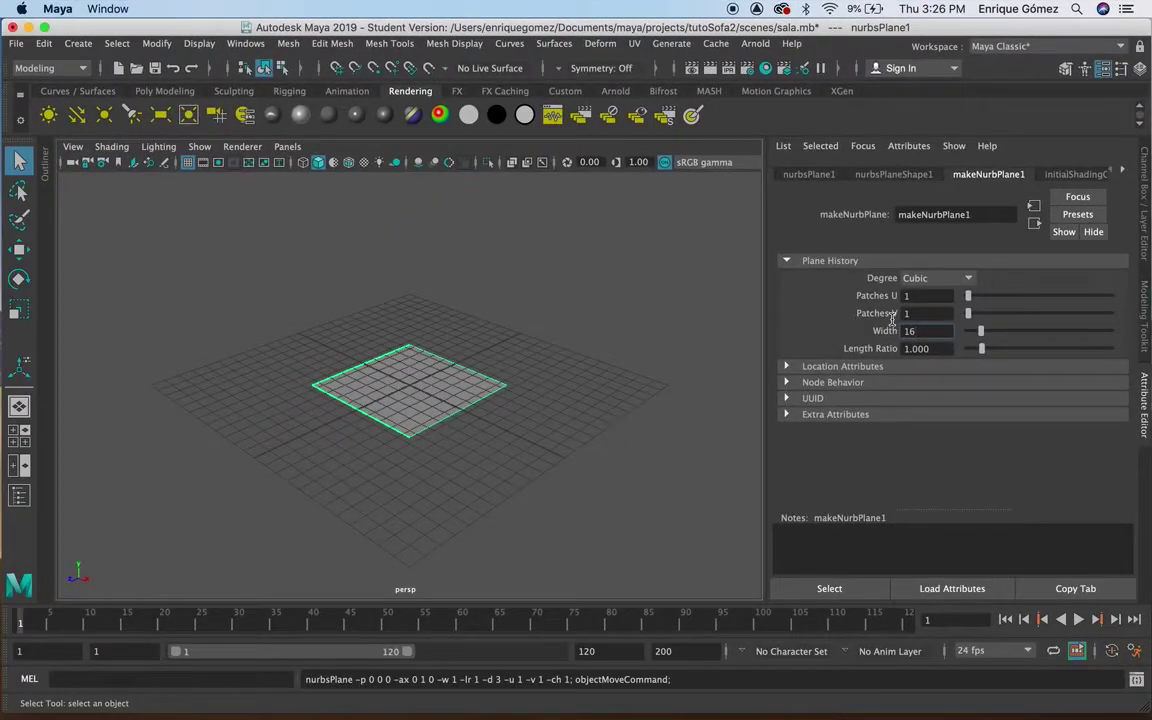
pyautogui.press('Return')
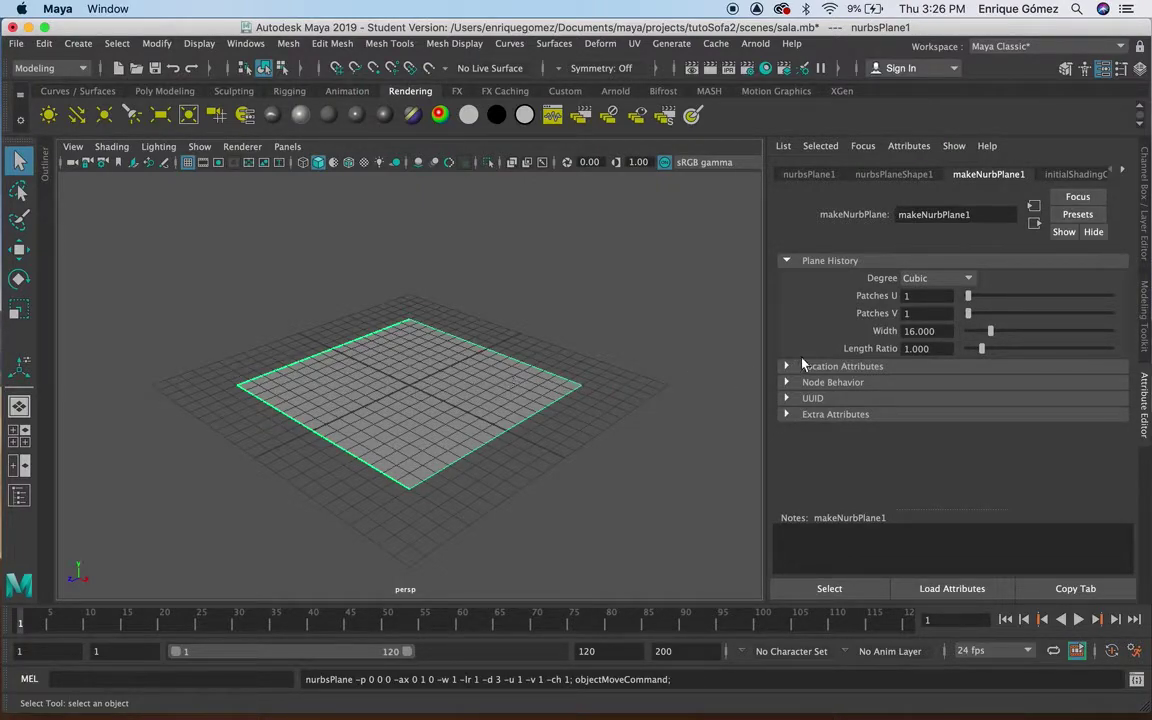
pyautogui.click(918, 331)
# - Change the plane's width to 15 and assign it a new Lambert material, lambert2
pyautogui.press('BackSpace')
pyautogui.write('5')
pyautogui.press('Return')
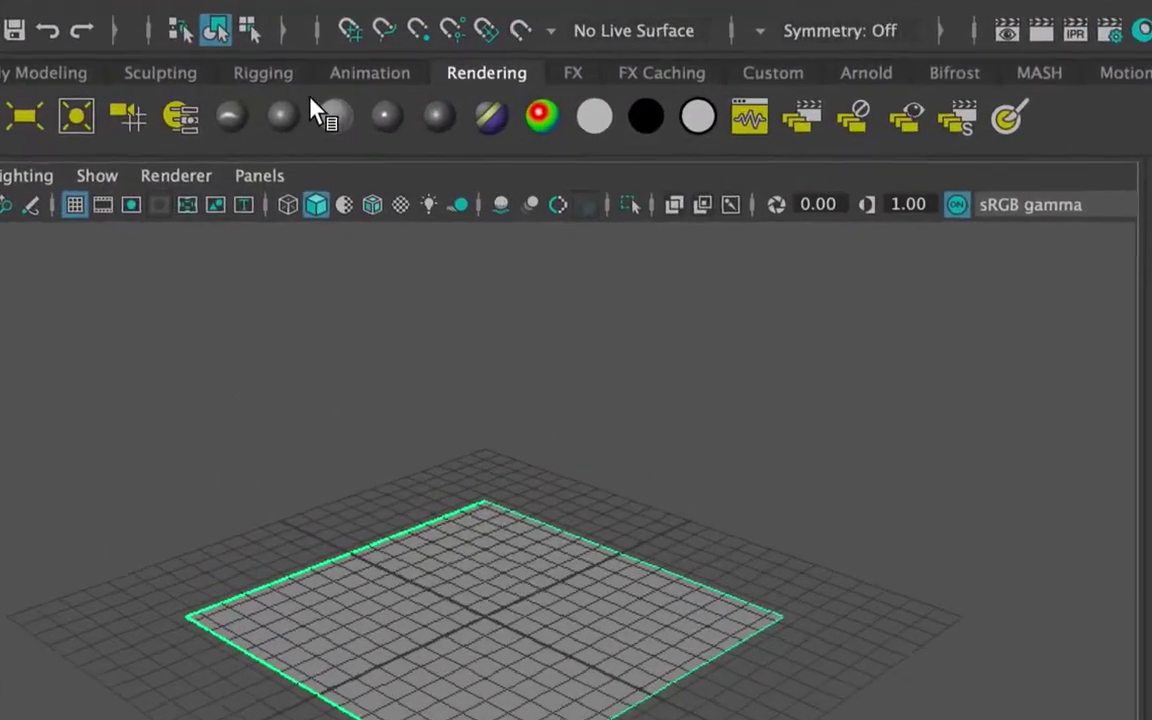
pyautogui.click(343, 124)
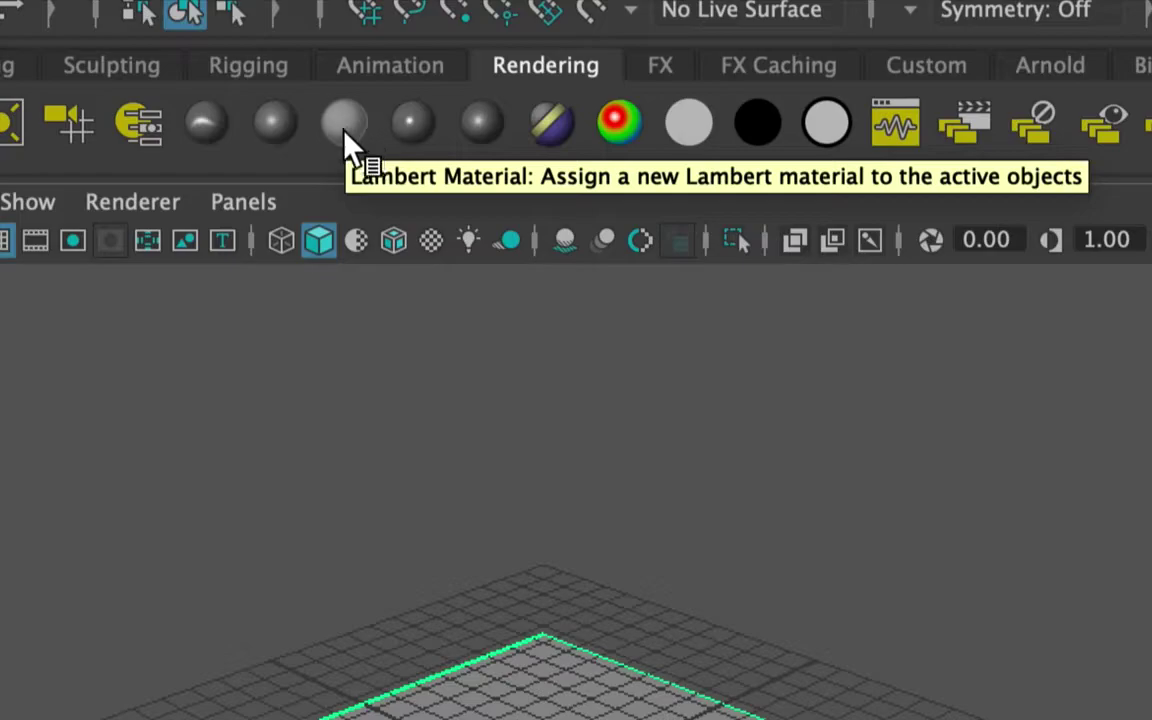
pyautogui.click(348, 130)
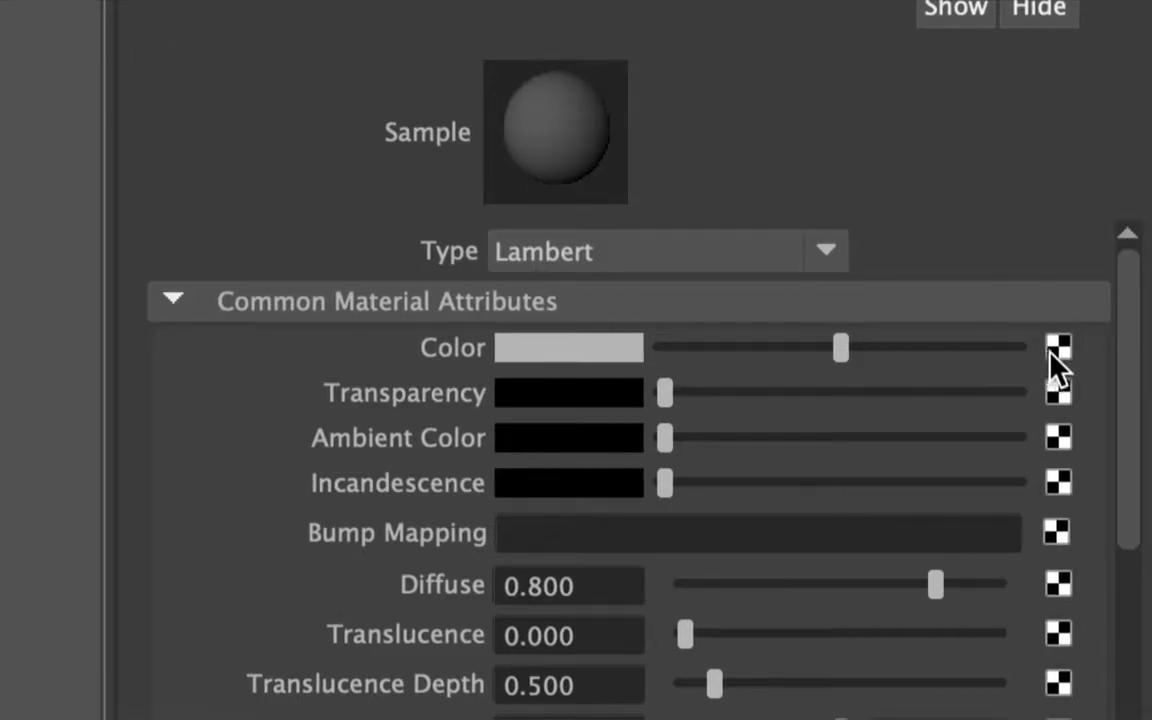
# - Create a File texture node for lambert2's Color attribute
pyautogui.click(1058, 348)
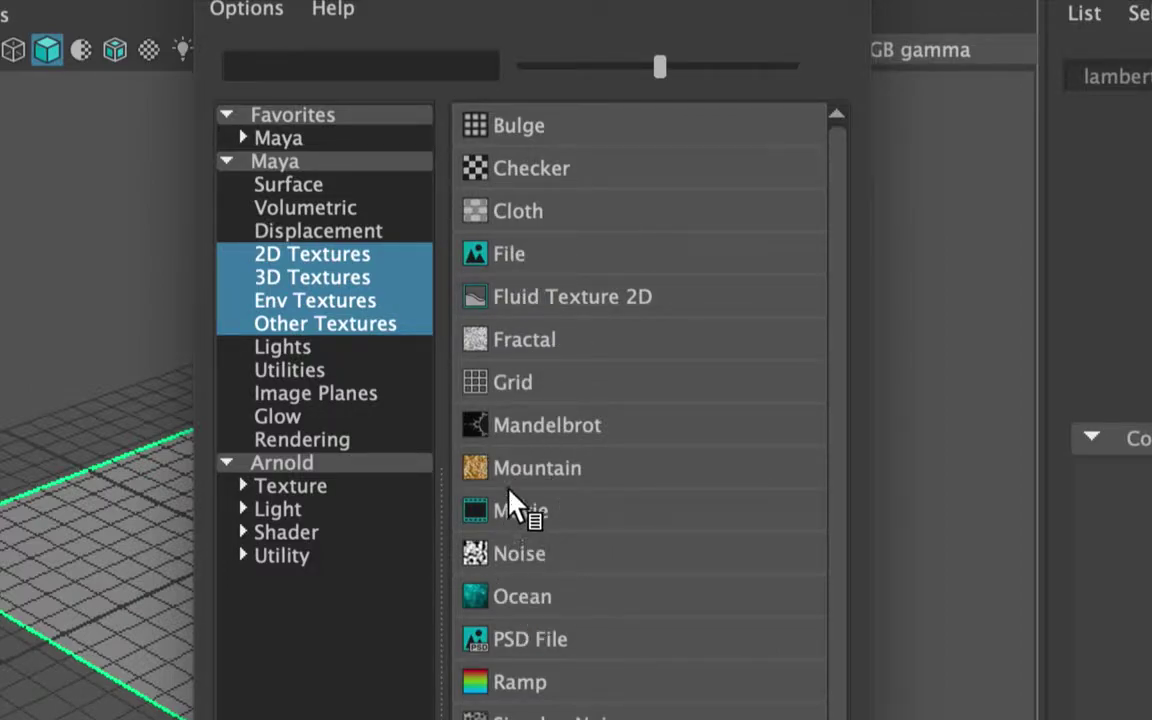
pyautogui.click(514, 256)
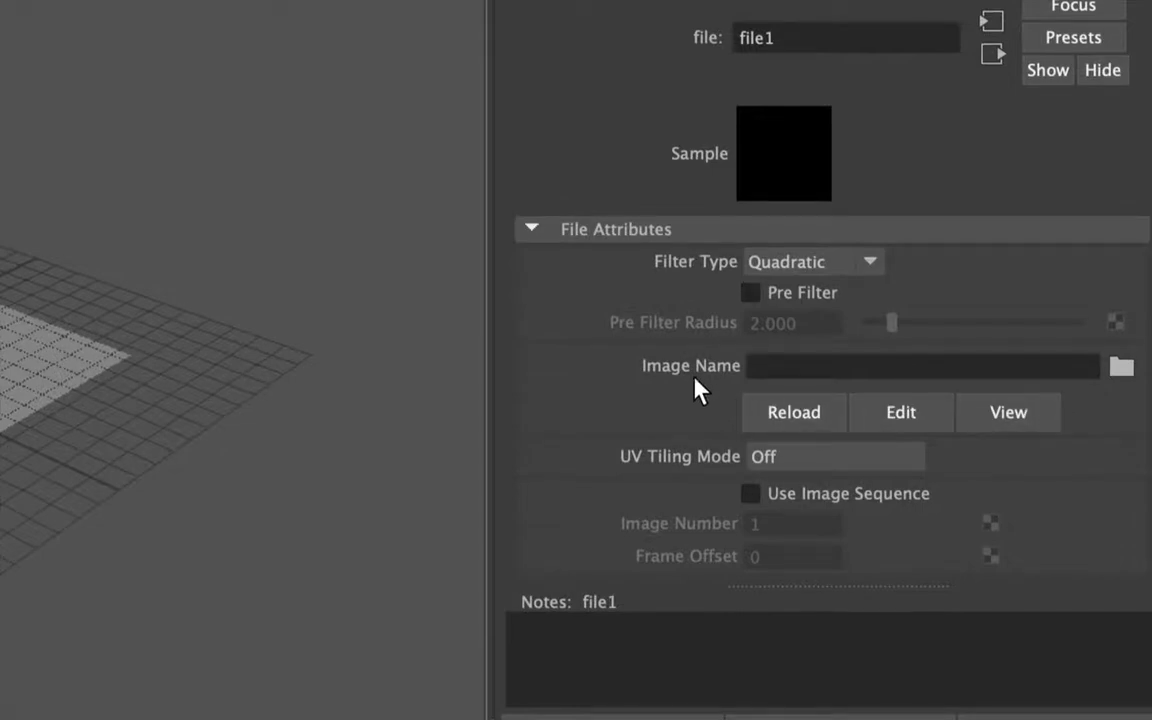
# - Load referenciaSofaTop.jpg as the file1 texture image
pyautogui.click(1120, 369)
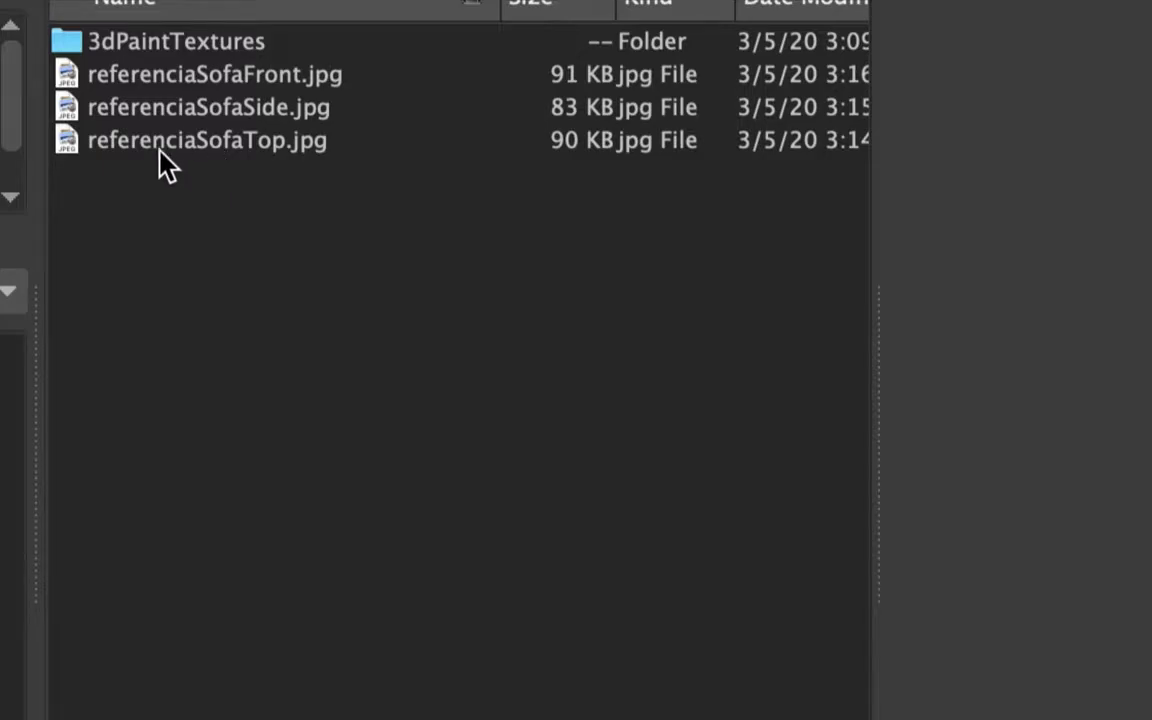
pyautogui.click(221, 144)
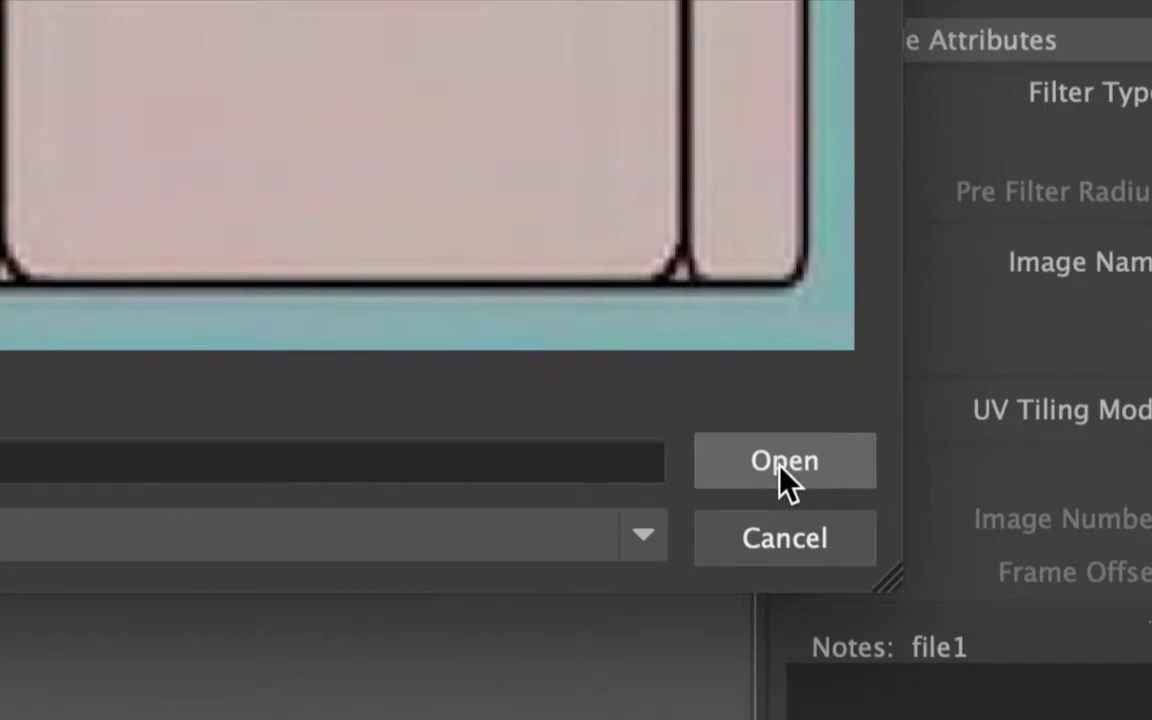
pyautogui.click(772, 459)
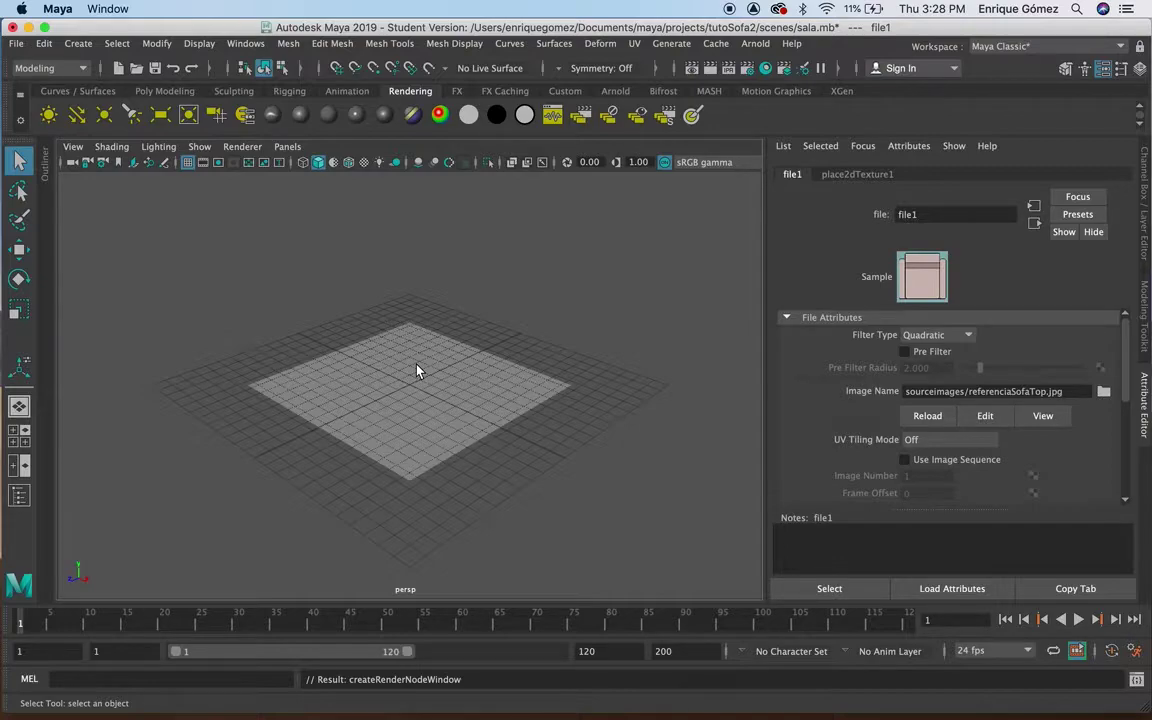
pyautogui.click(124, 148)
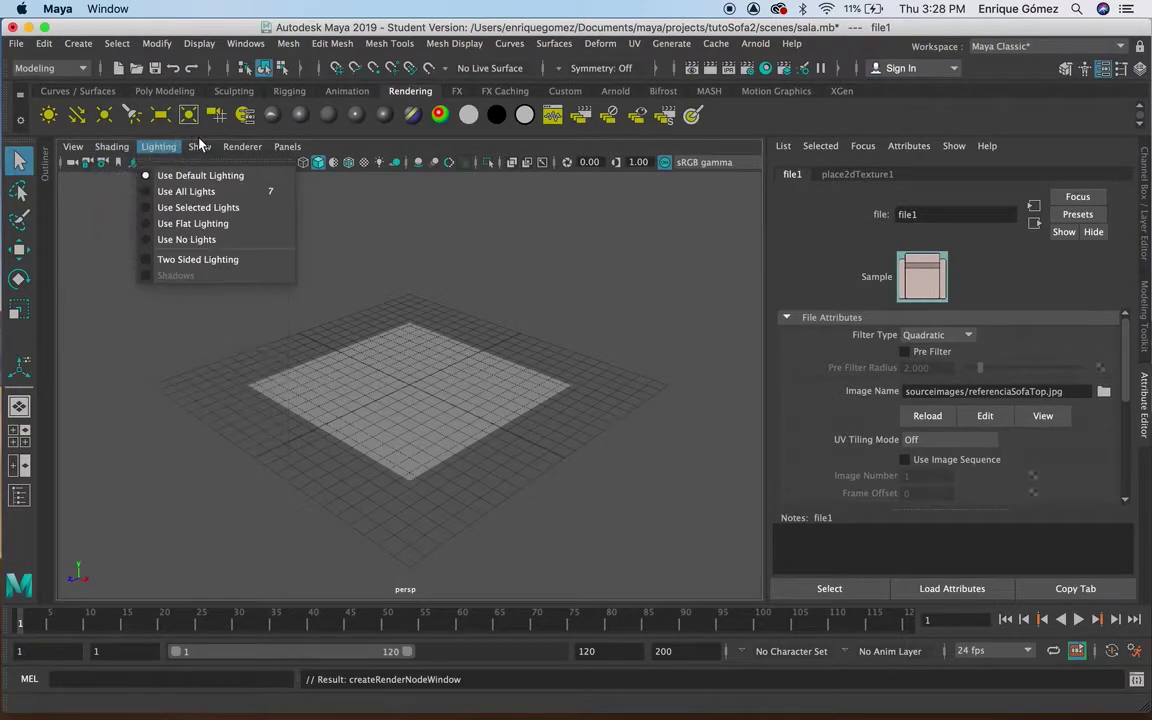
# - Turn on textured display so the plane shows the sofa top image
pyautogui.click(115, 198)
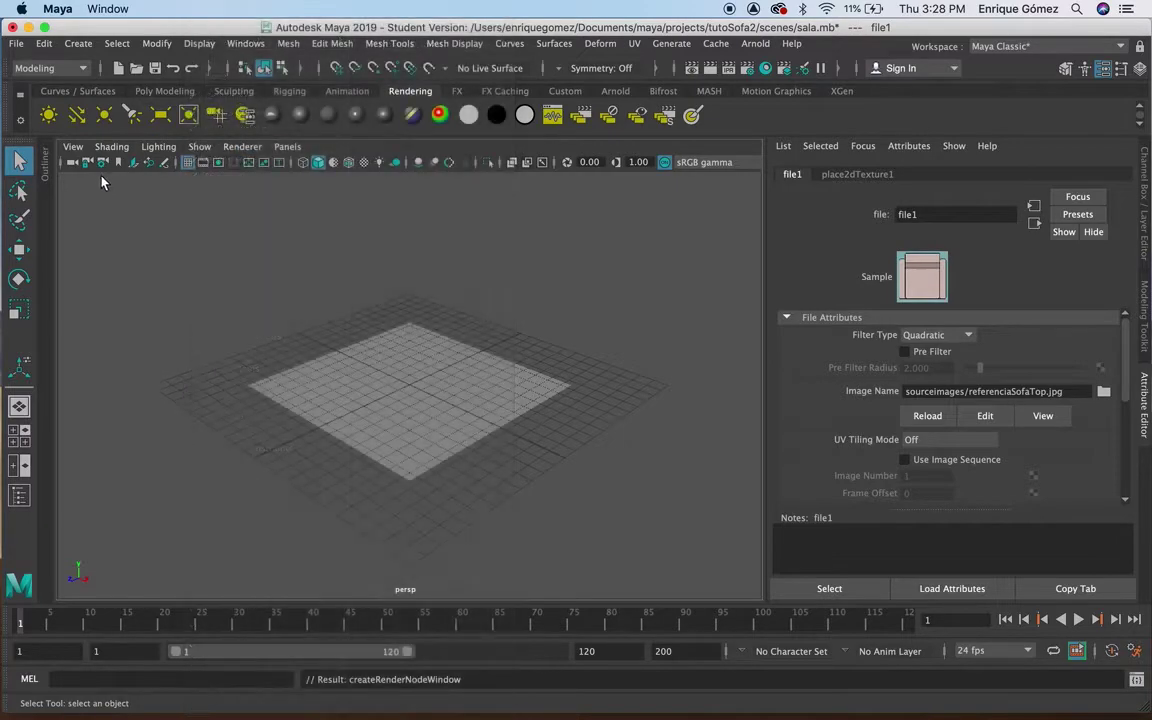
pyautogui.click(72, 146)
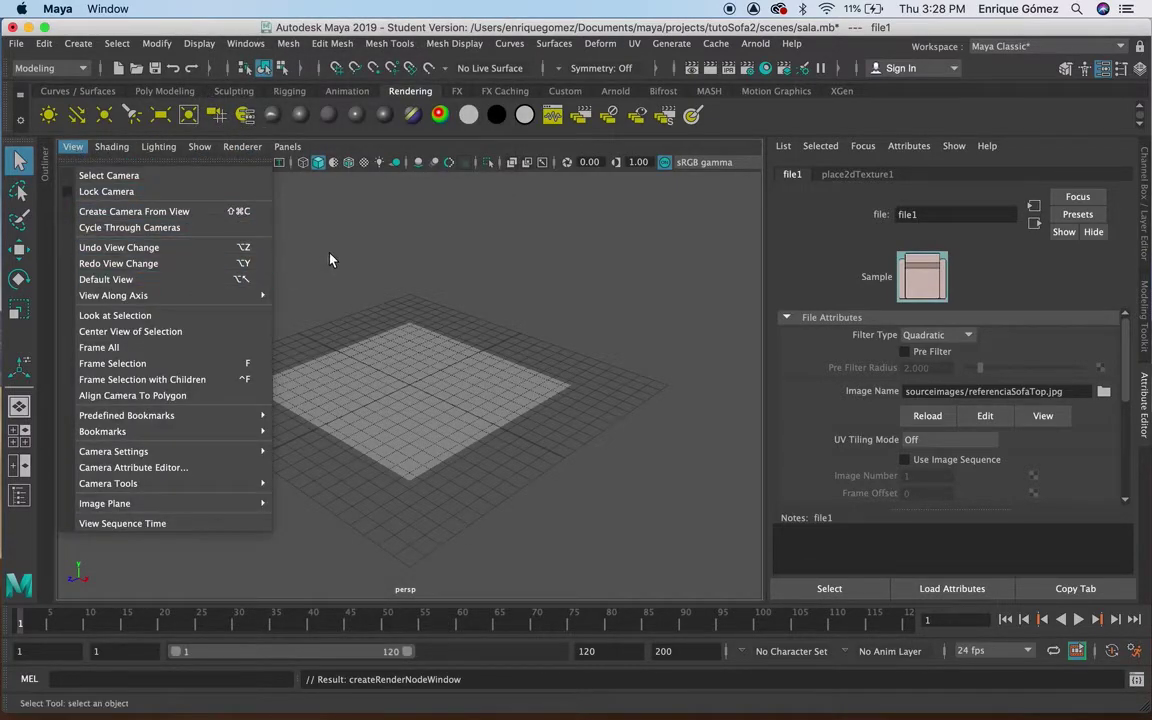
pyautogui.click(296, 227)
pyautogui.press('6')
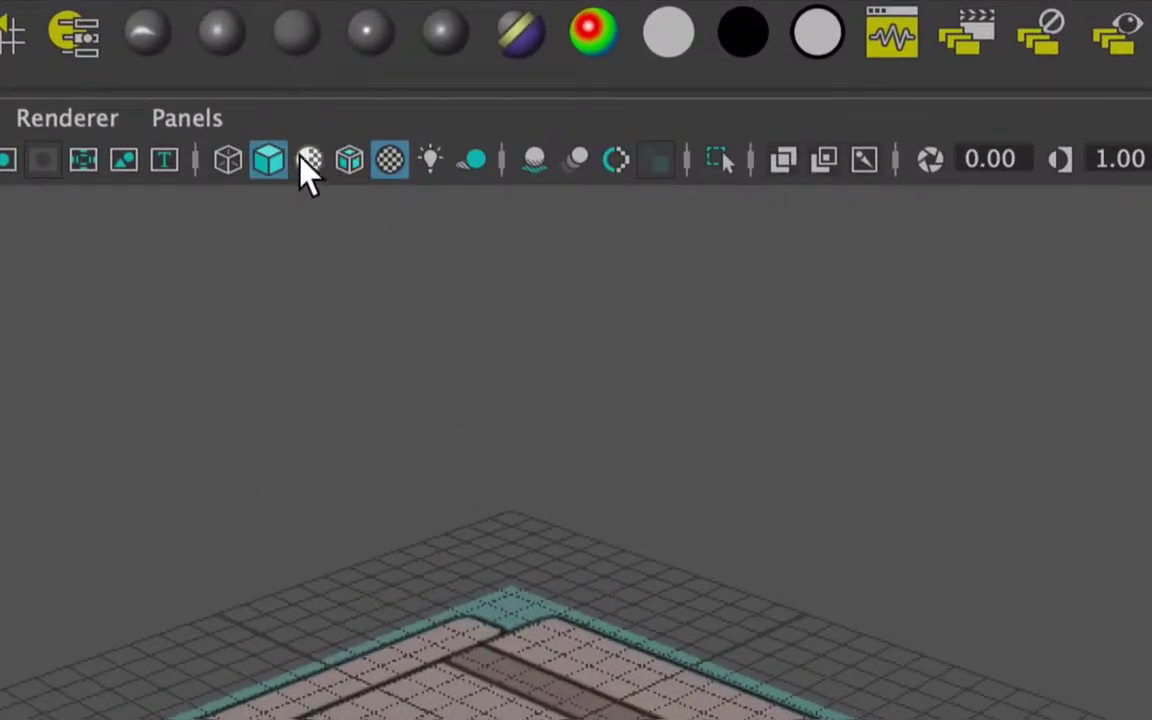
pyautogui.click(392, 163)
pyautogui.click(397, 164)
pyautogui.click(394, 162)
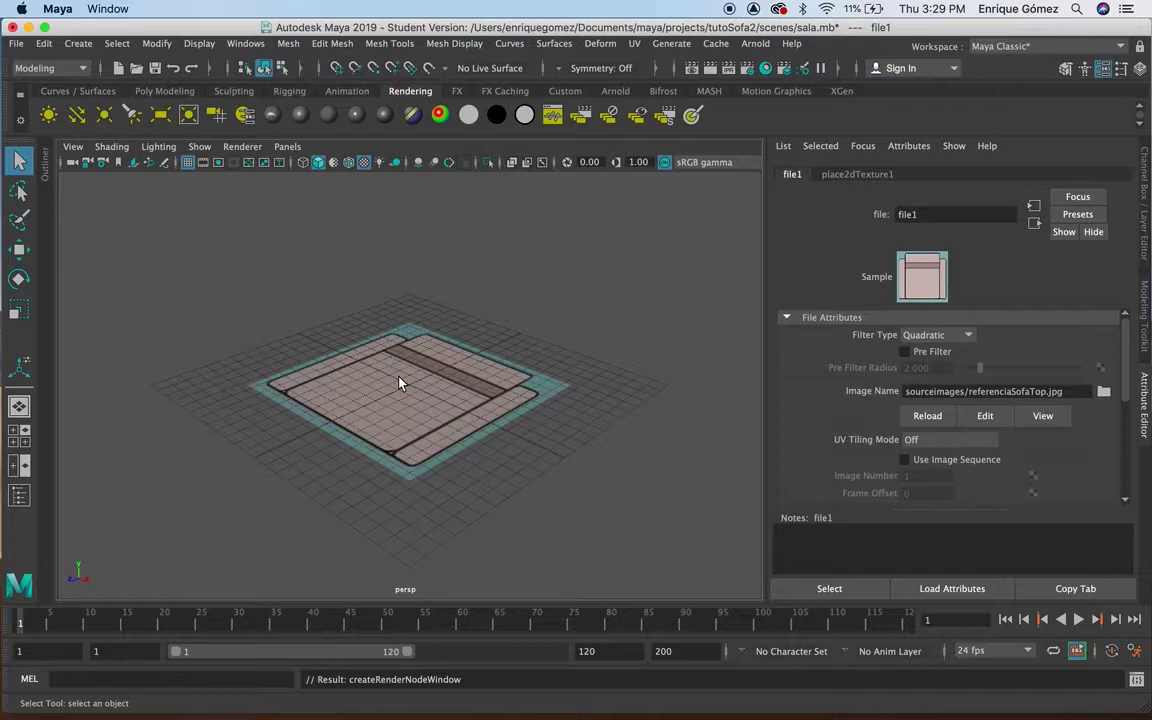
# - Show the texture in the top view too, then select nurbsPlane1 in perspective
pyautogui.press('space')
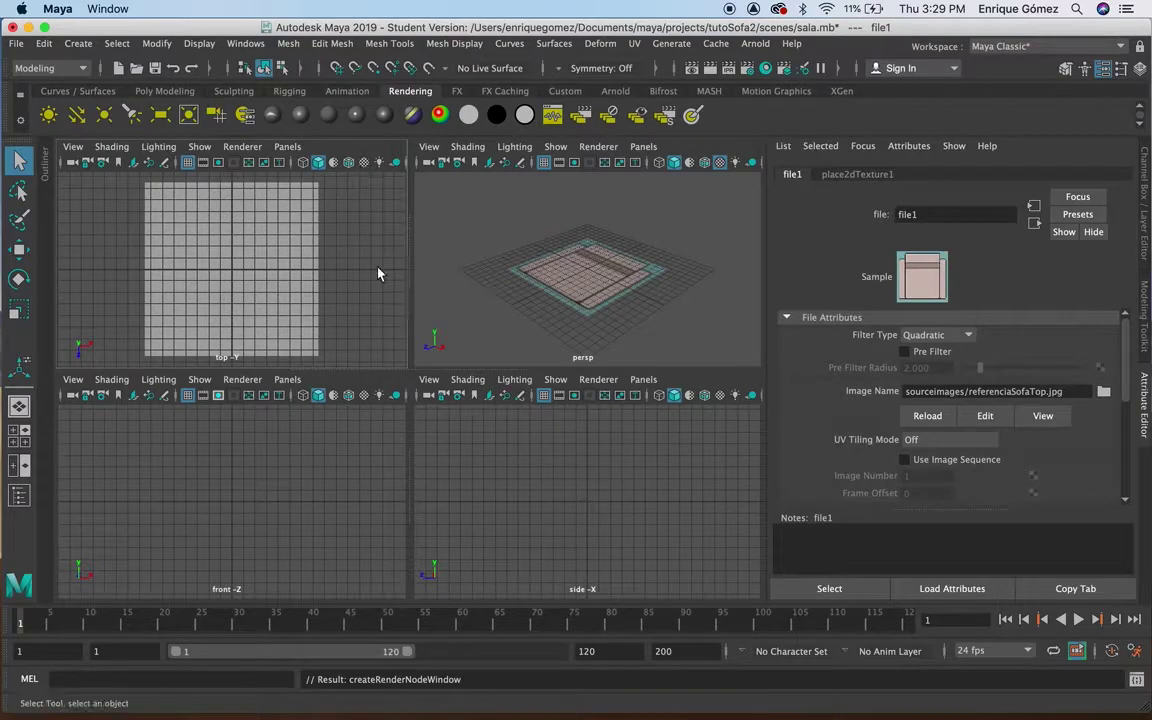
pyautogui.click(365, 163)
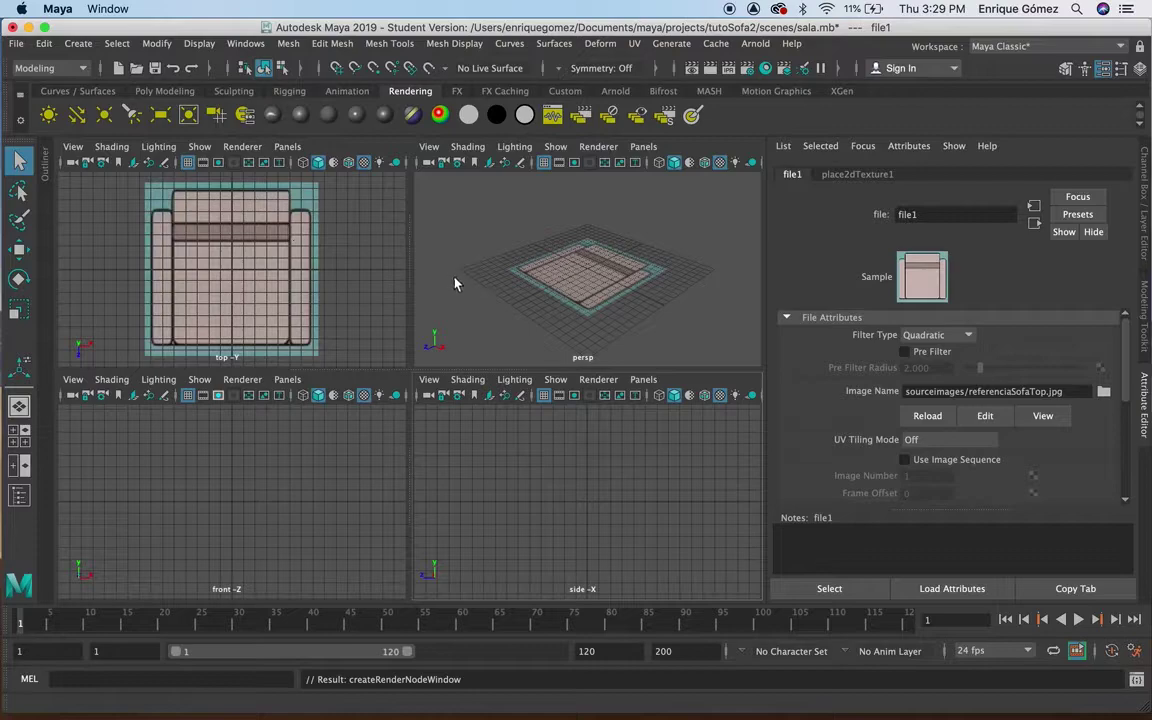
pyautogui.press('space')
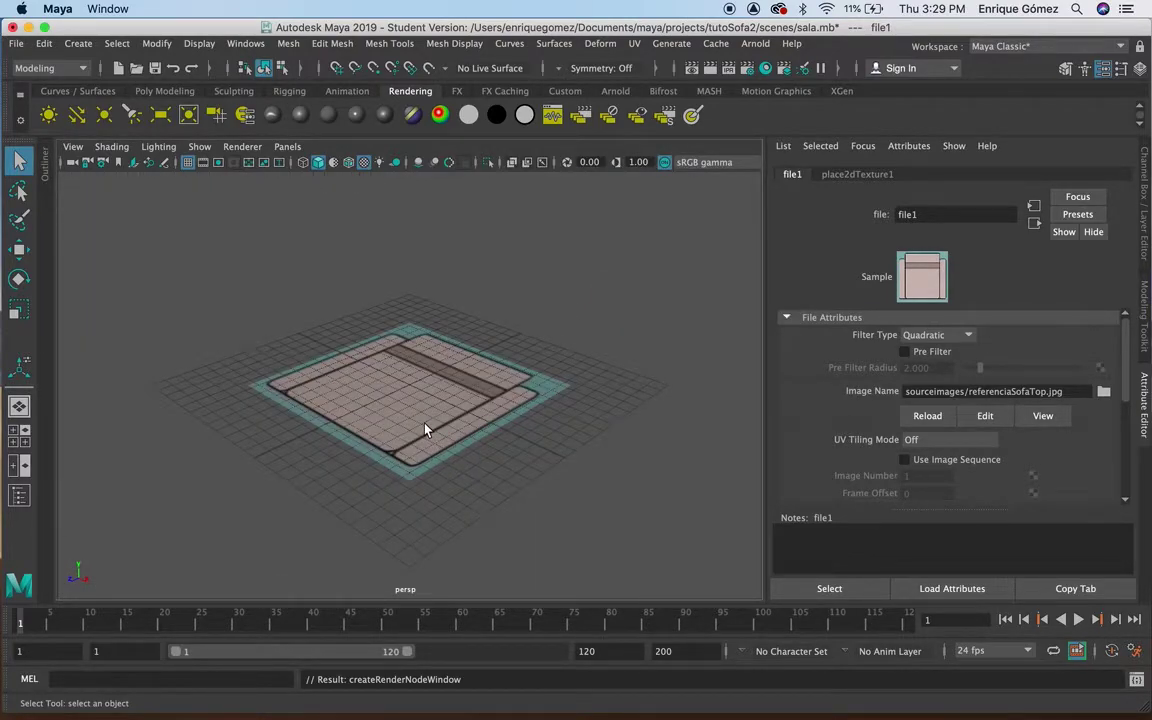
pyautogui.click(425, 430)
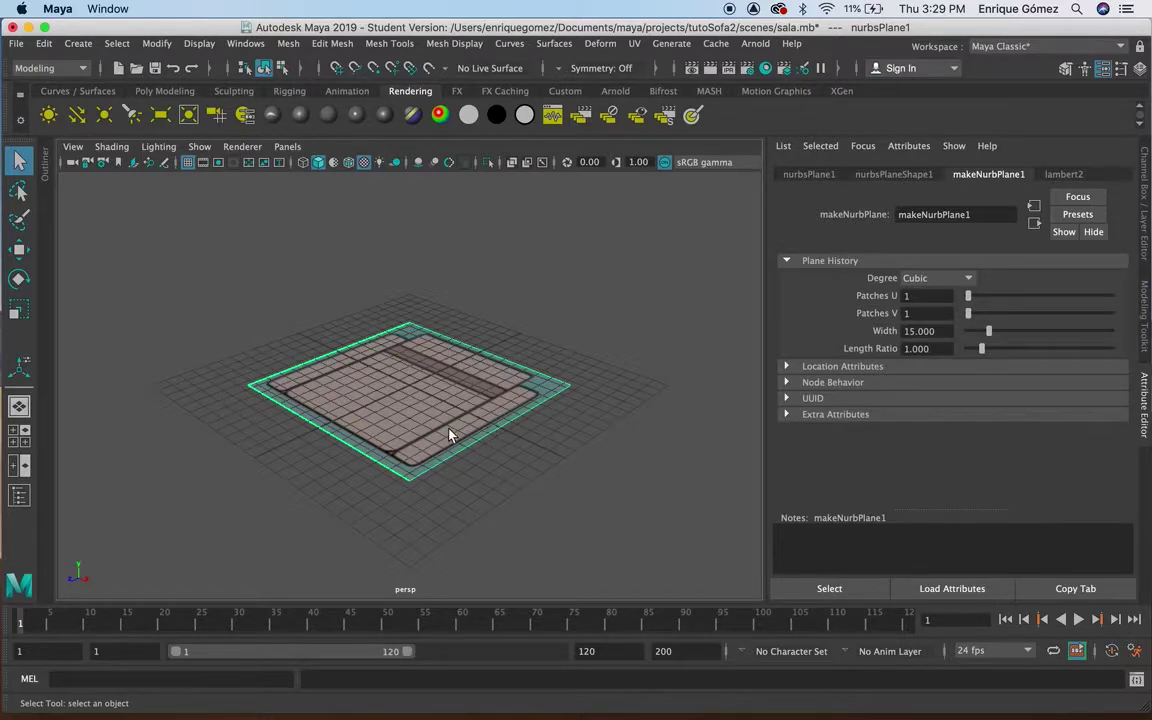
# - Duplicate the textured plane into nurbsPlane2 and work with it in the Outliner
pyautogui.hotkey('ctrl', 'd')
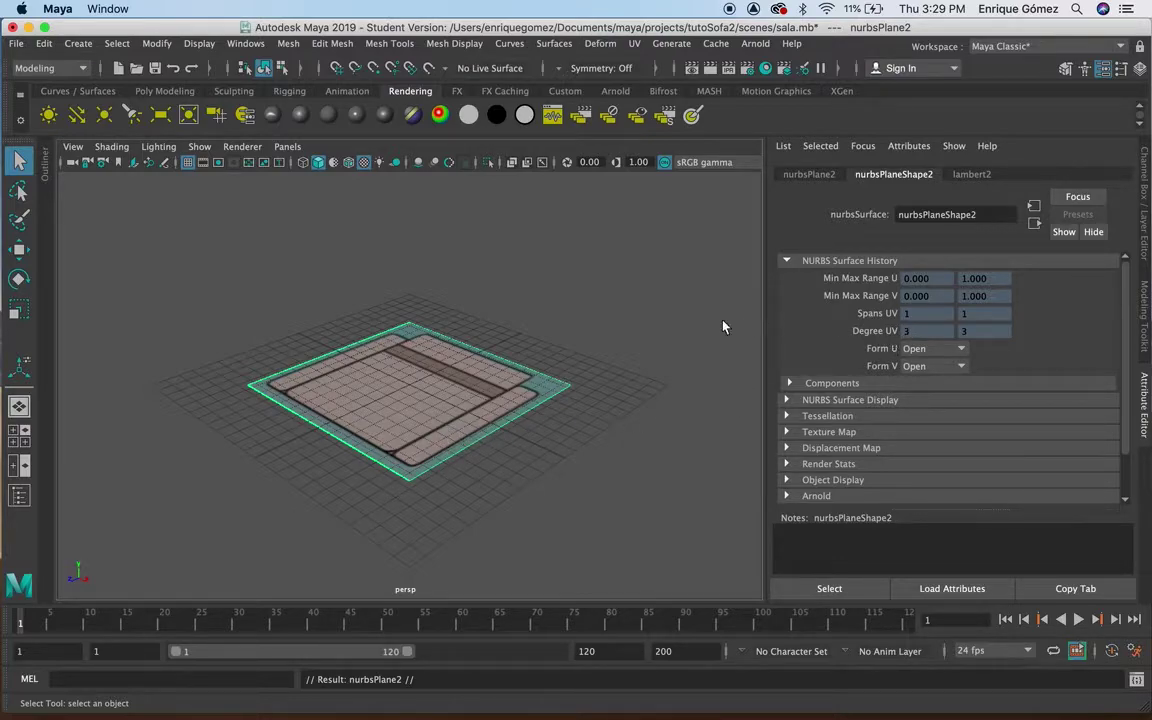
pyautogui.click(44, 158)
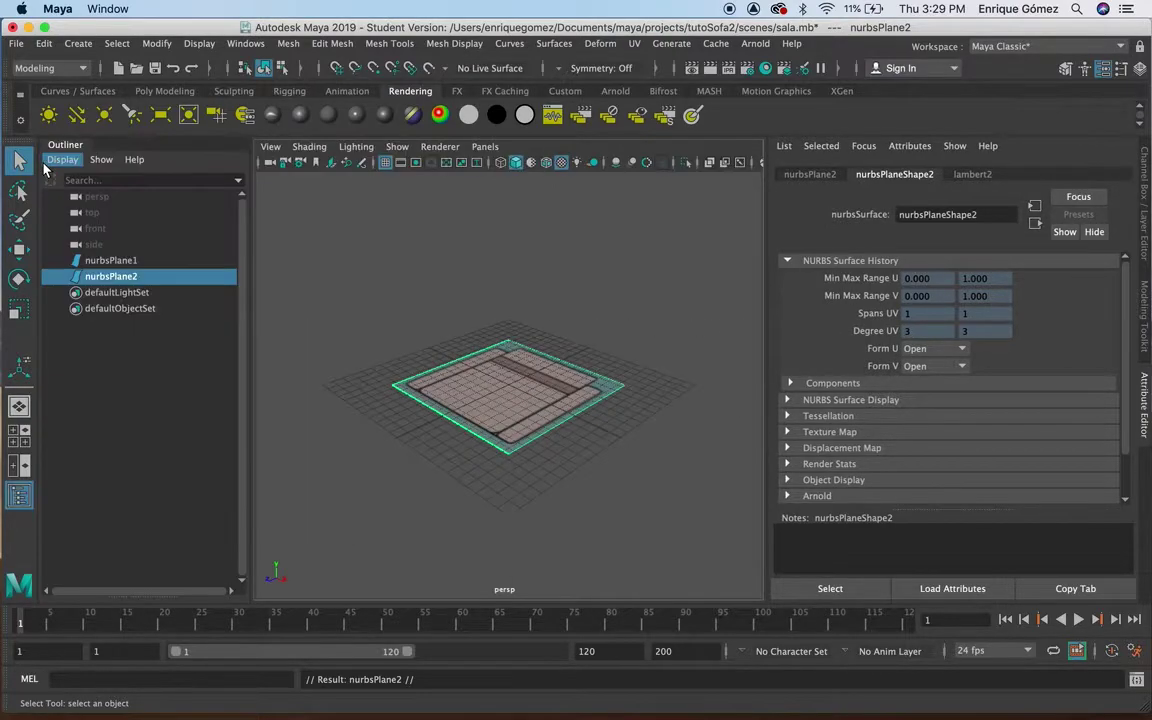
pyautogui.moveTo(98, 264); pyautogui.dragTo(137, 277, button='middle')
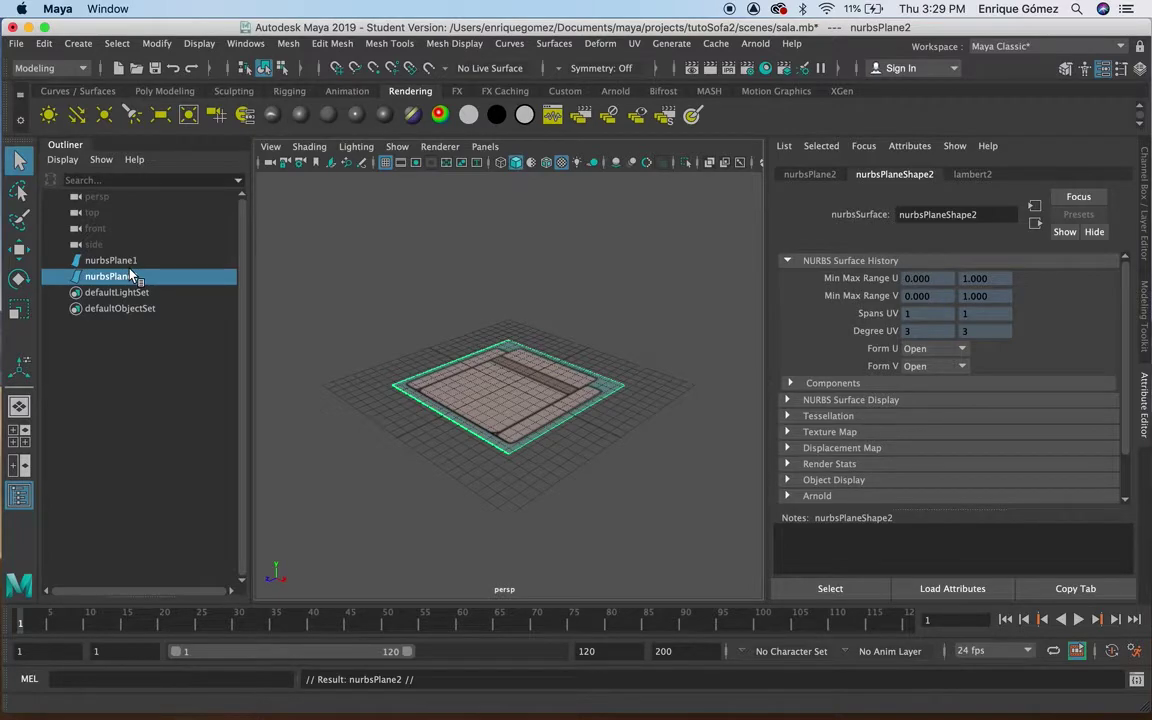
pyautogui.moveTo(133, 277); pyautogui.dragTo(517, 400, button='middle')
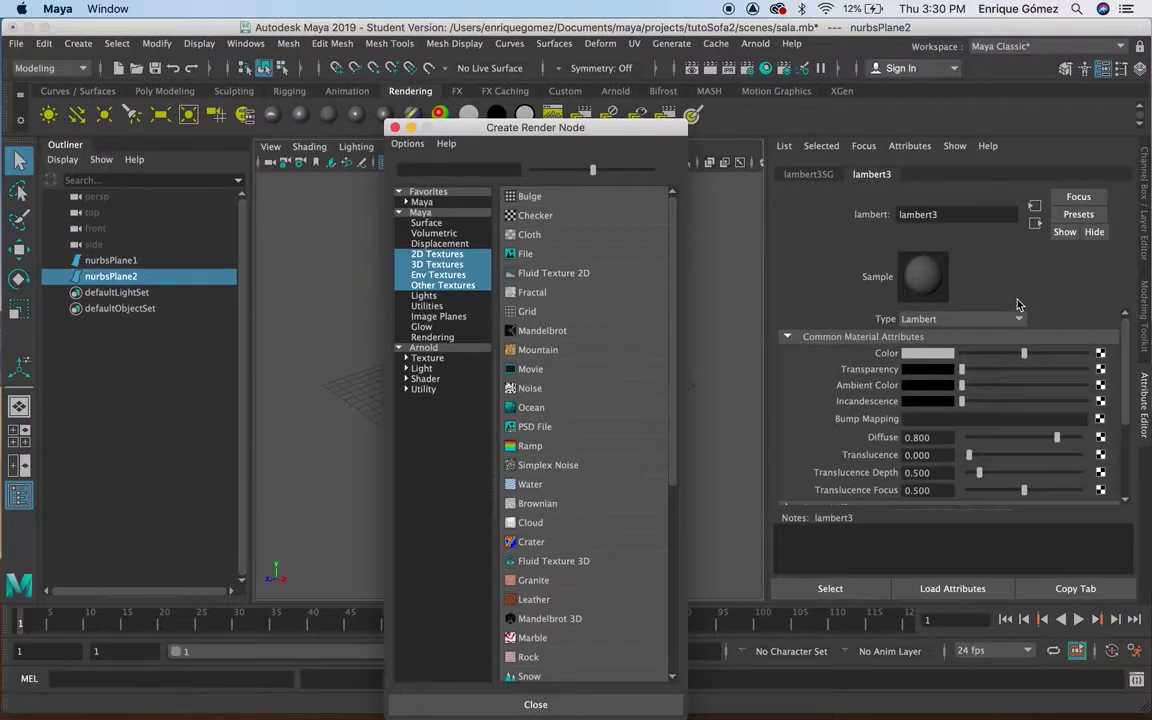
# - Load referenciaSofaSide.jpg into a new file texture for the second plane's material colour
pyautogui.click(526, 254)
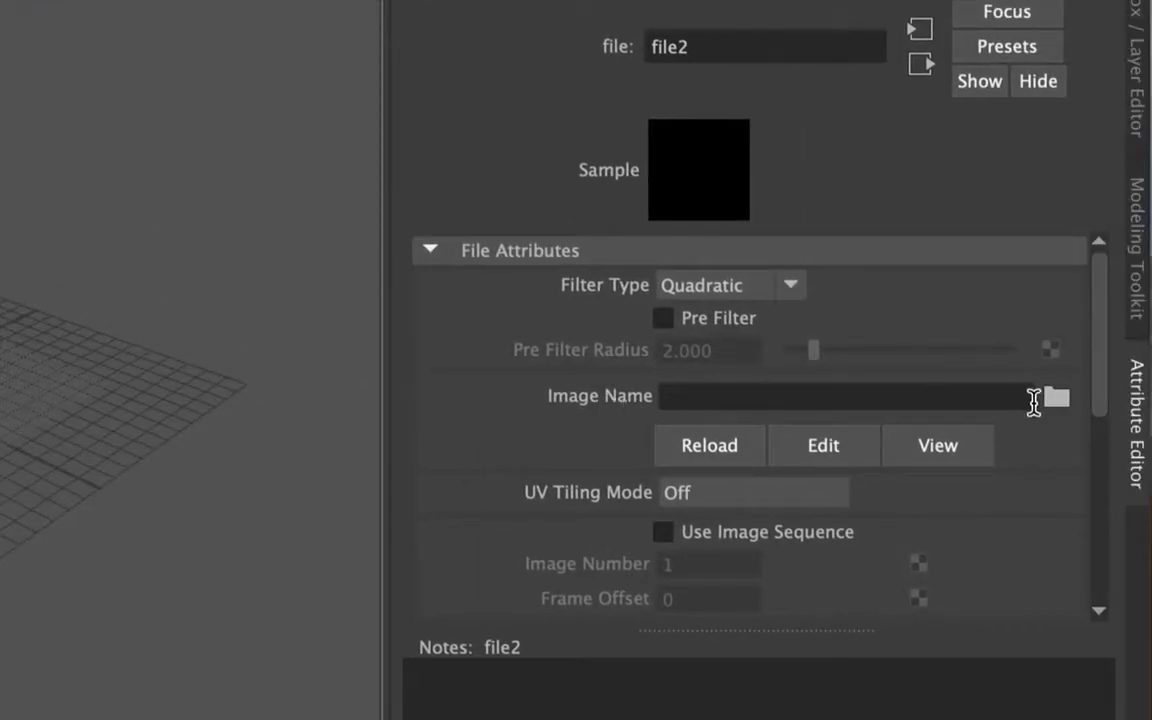
pyautogui.click(1057, 399)
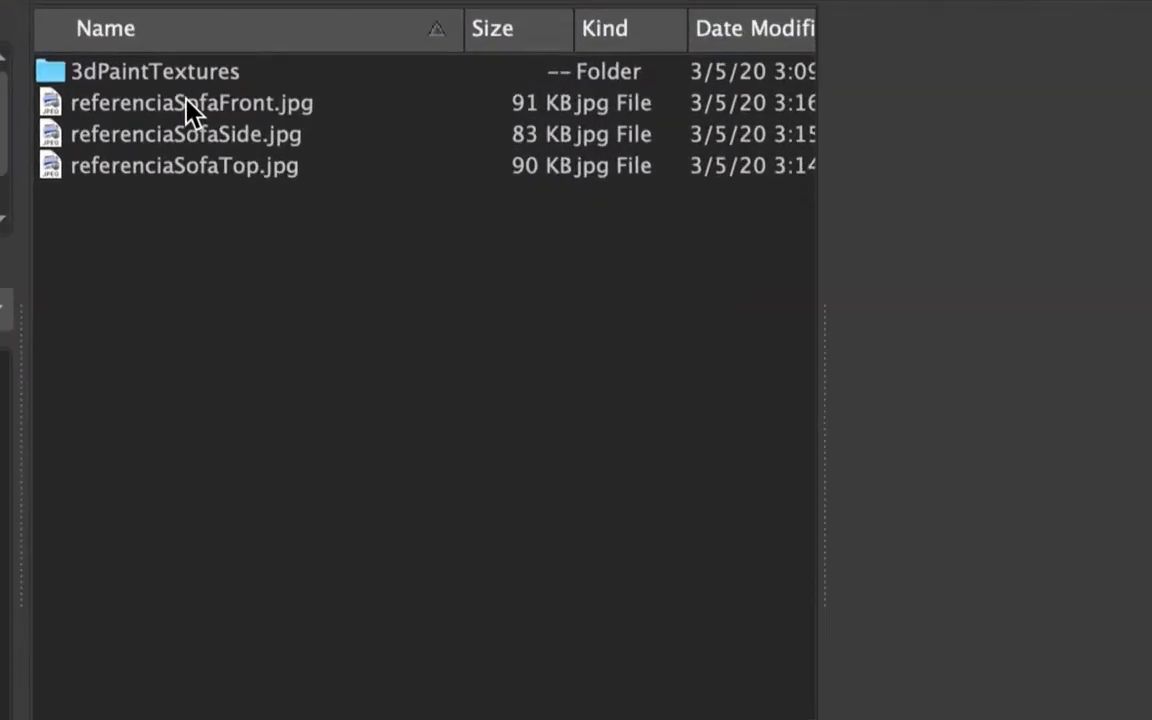
pyautogui.click(249, 143)
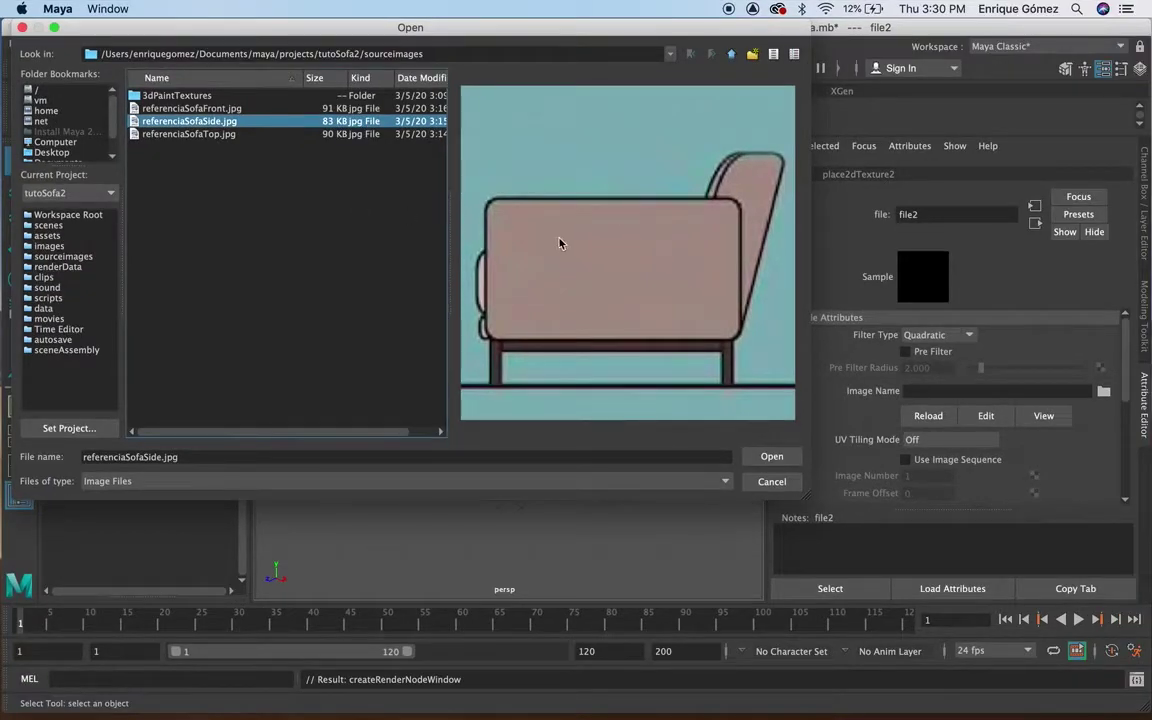
pyautogui.click(771, 457)
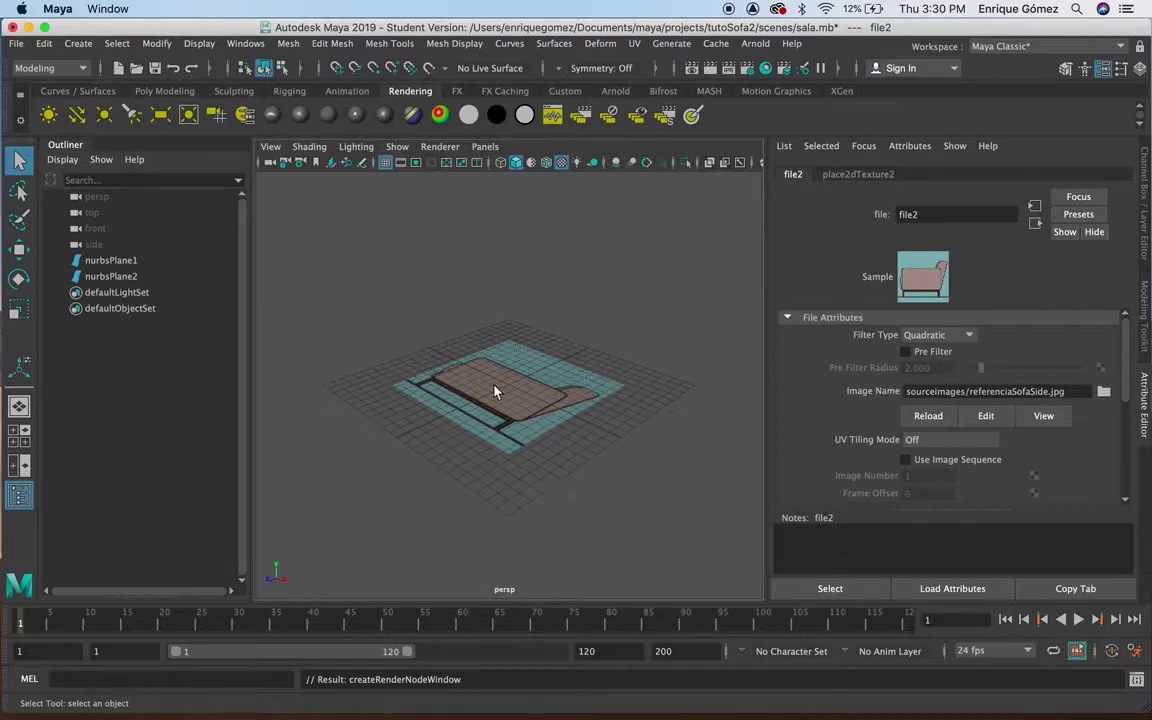
pyautogui.press('space')
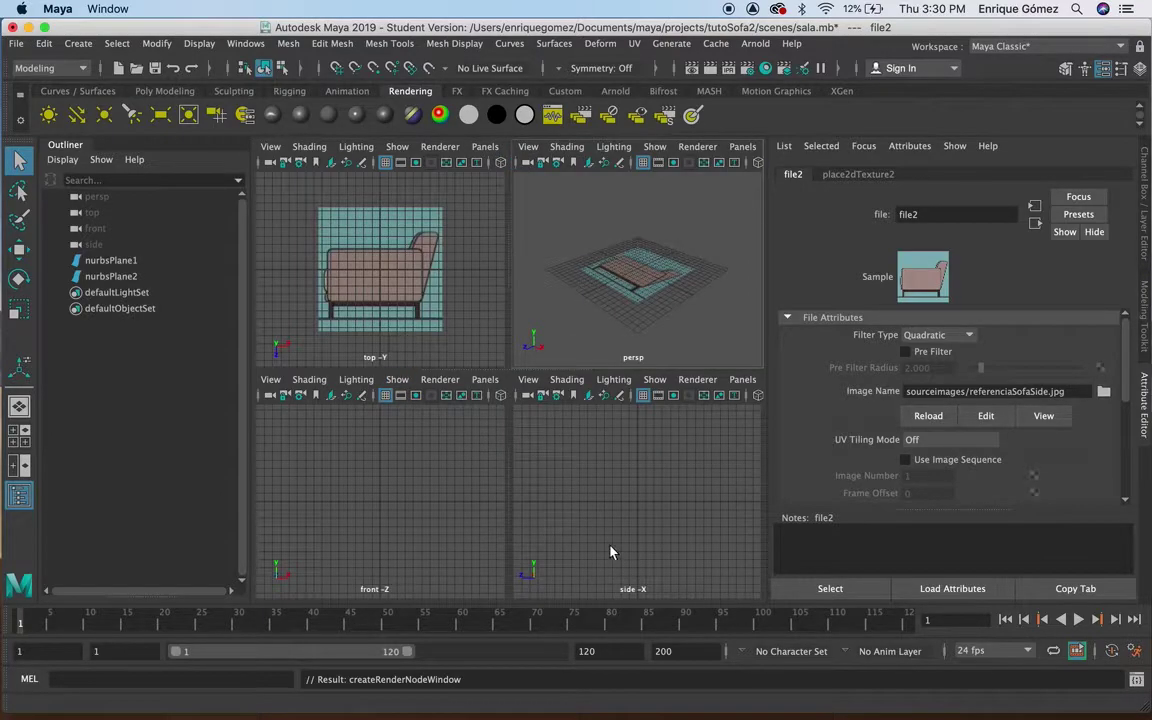
# - Maximize the perspective view, select nurbsPlane1, try rotating it, then undo the rotation
pyautogui.press('space')
pyautogui.press('space')
pyautogui.press('space')
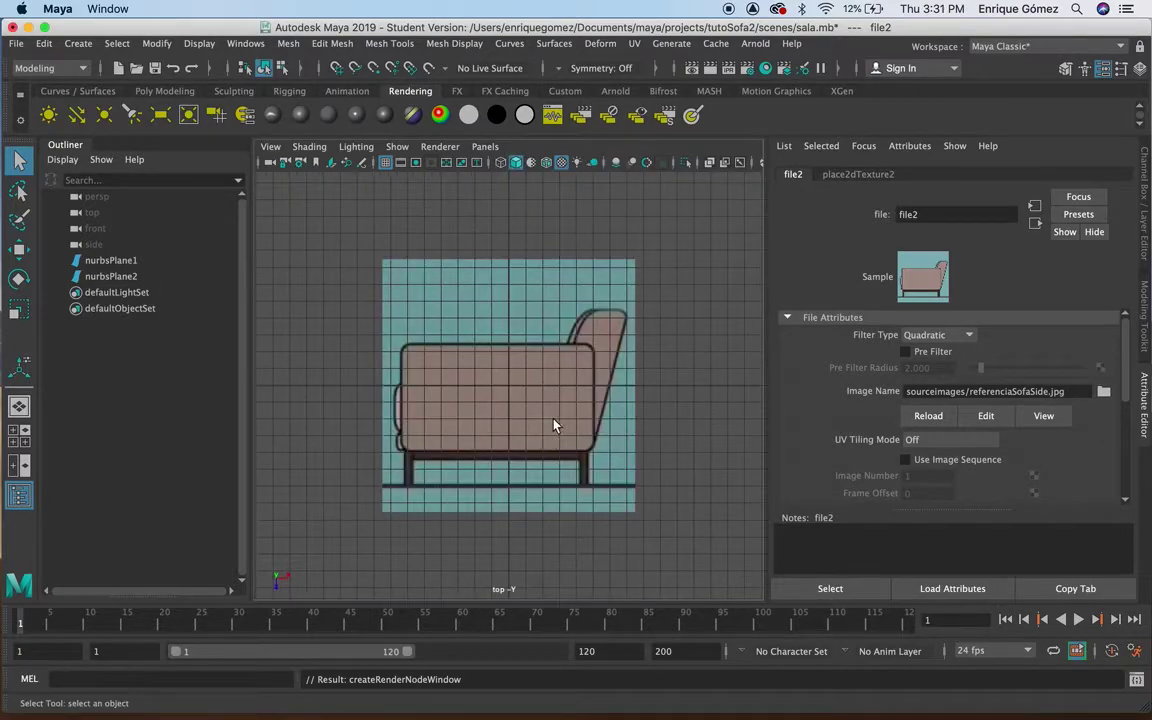
pyautogui.press('space')
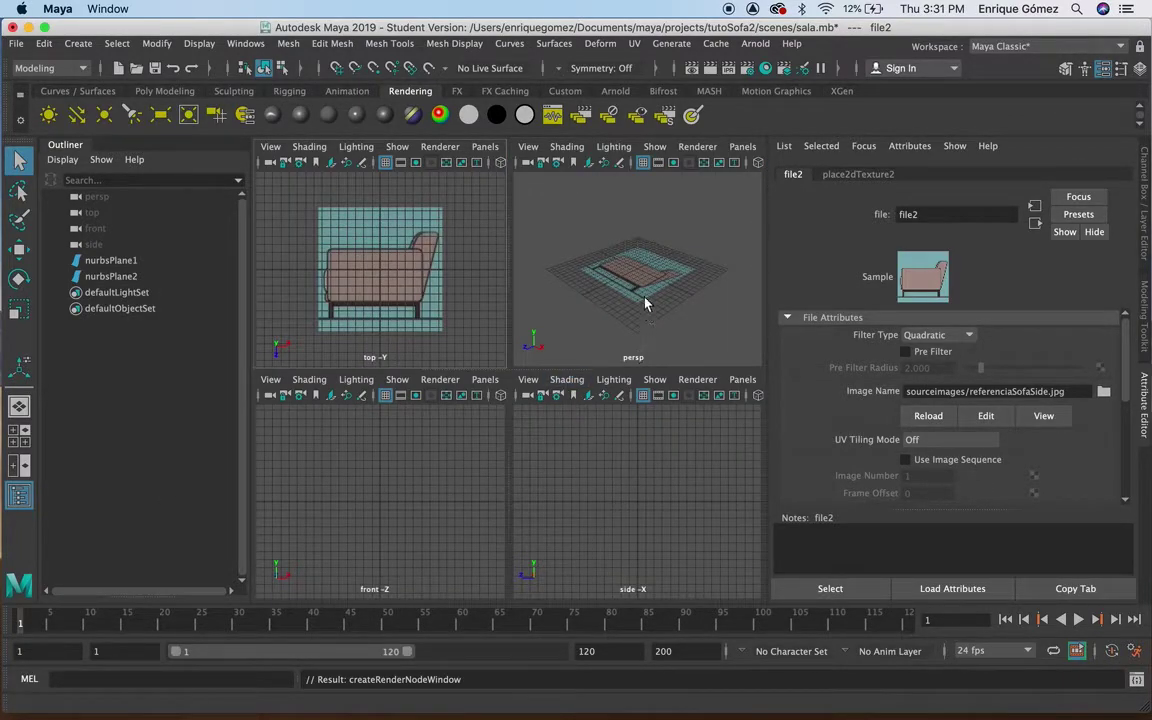
pyautogui.press('space')
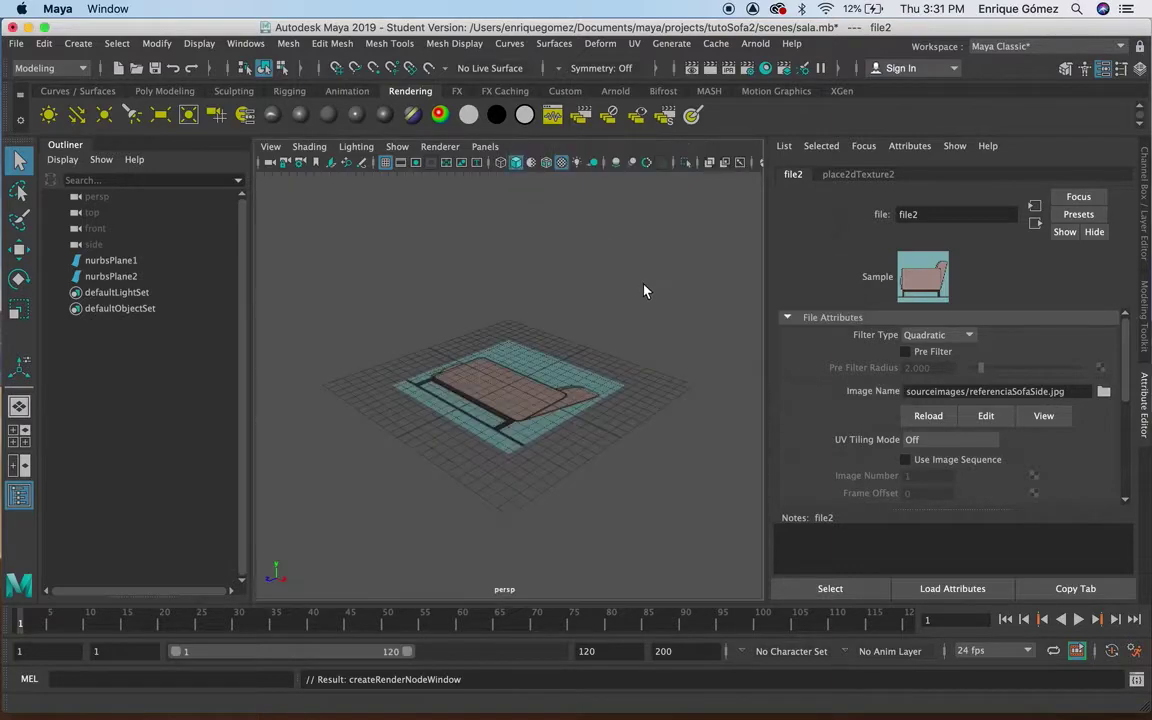
pyautogui.click(517, 428)
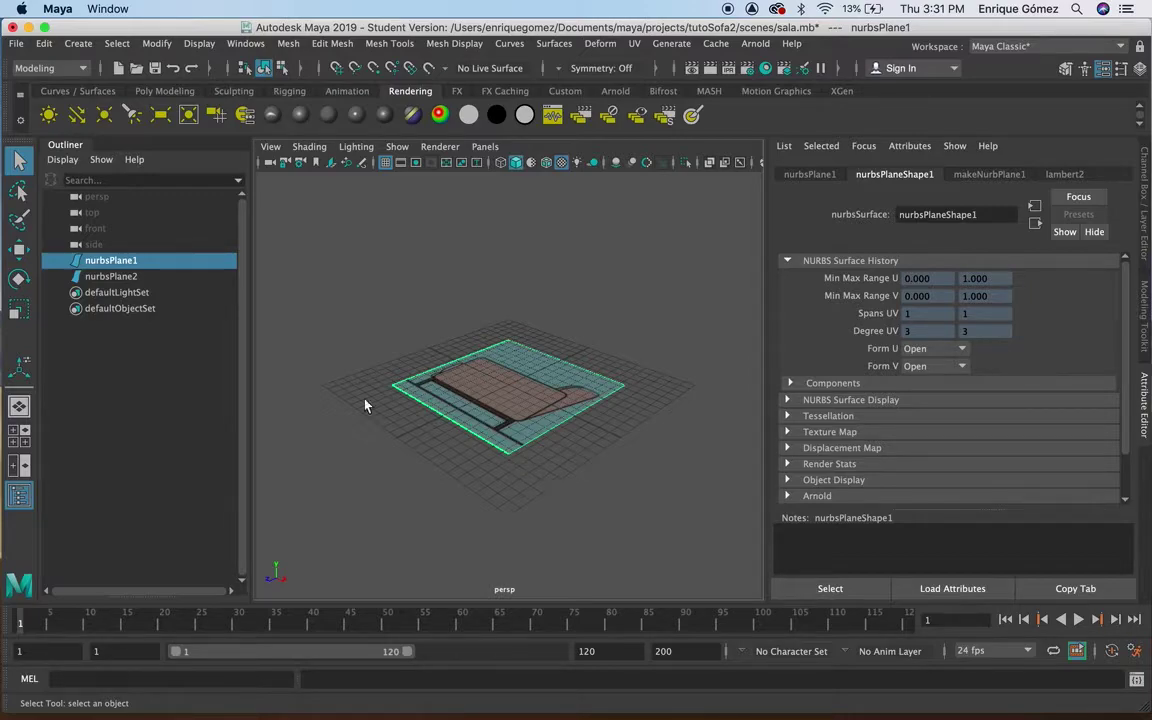
pyautogui.click(19, 279)
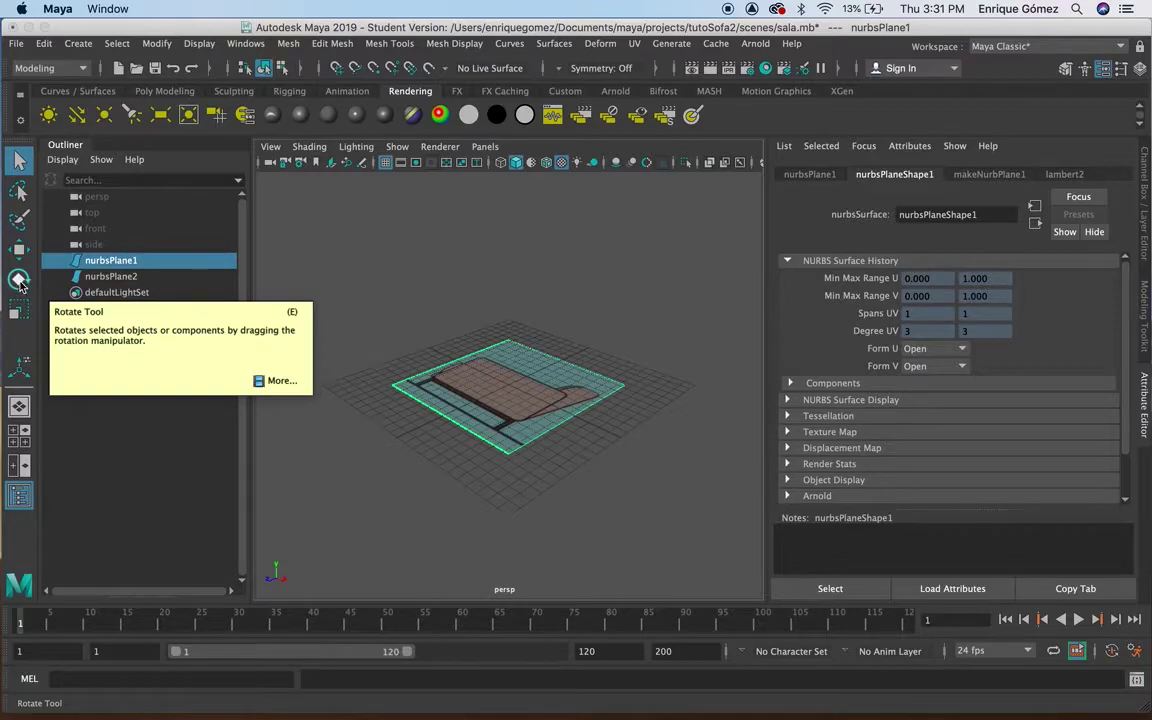
pyautogui.click(19, 279)
pyautogui.moveTo(514, 429)
pyautogui.mouseDown()
pyautogui.moveTo(502, 428)
pyautogui.moveTo(557, 423)
pyautogui.mouseUp()
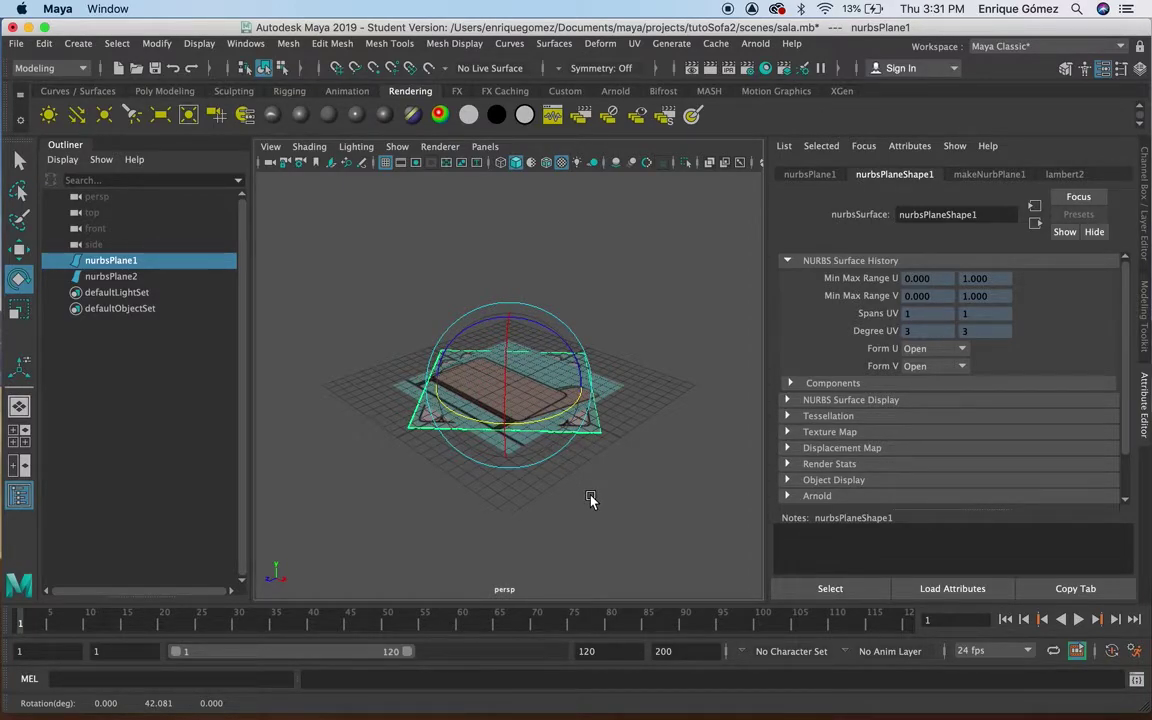
pyautogui.hotkey('ctrl', 'z')
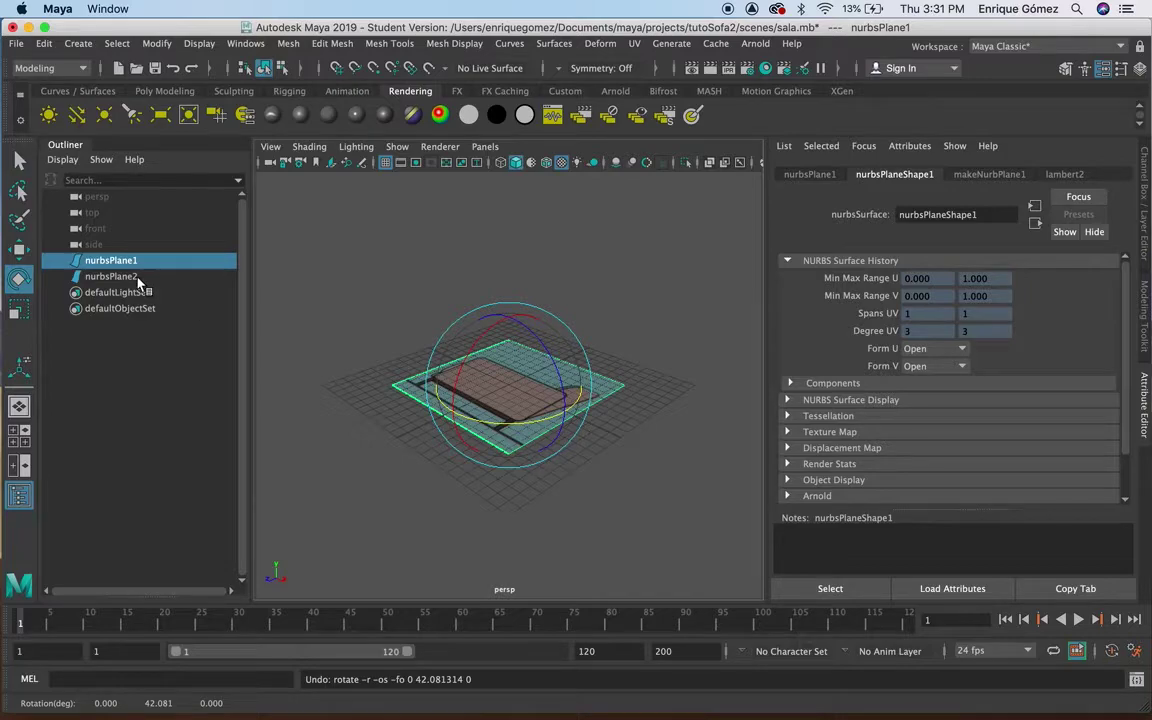
# - Select nurbsPlane1 in the Outliner and hide it with Ctrl+H
pyautogui.click(125, 274)
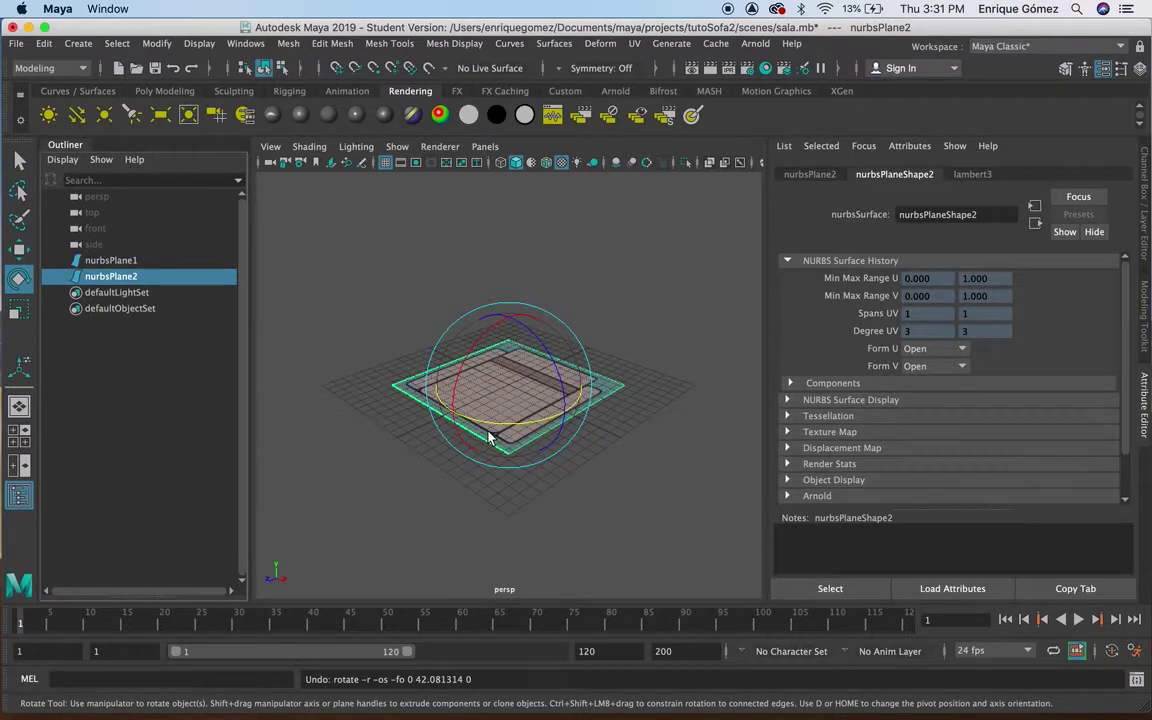
pyautogui.click(115, 262)
pyautogui.press('super+h')
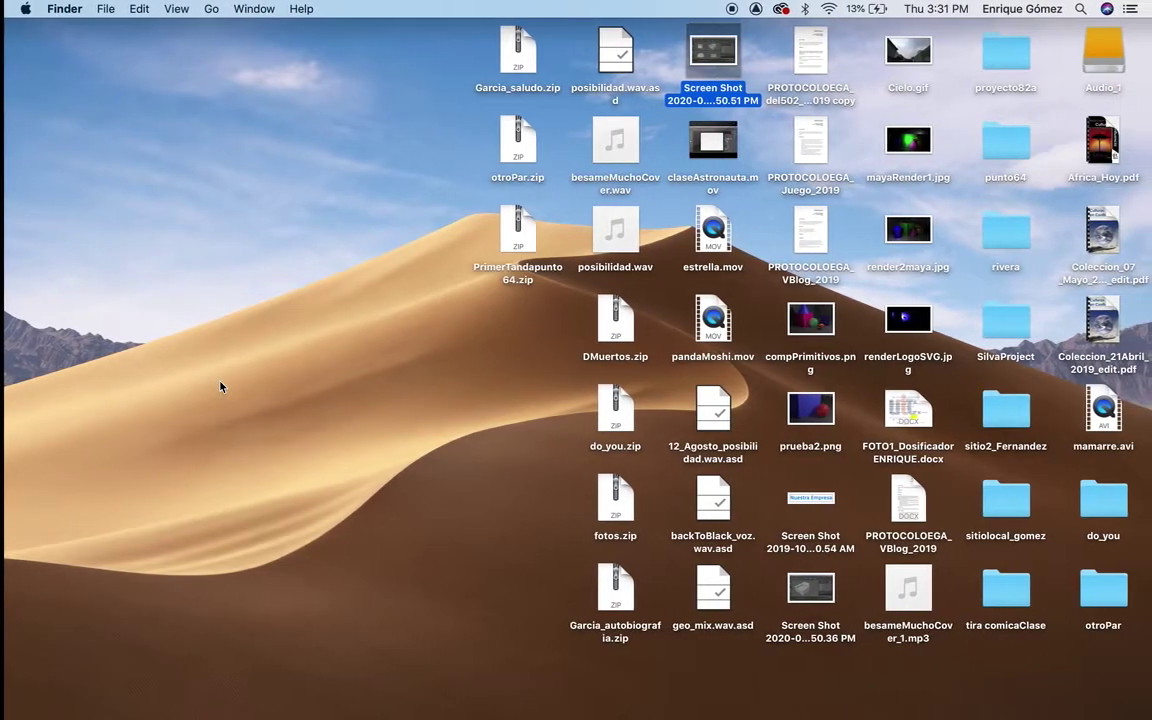
pyautogui.press('super+Tab')
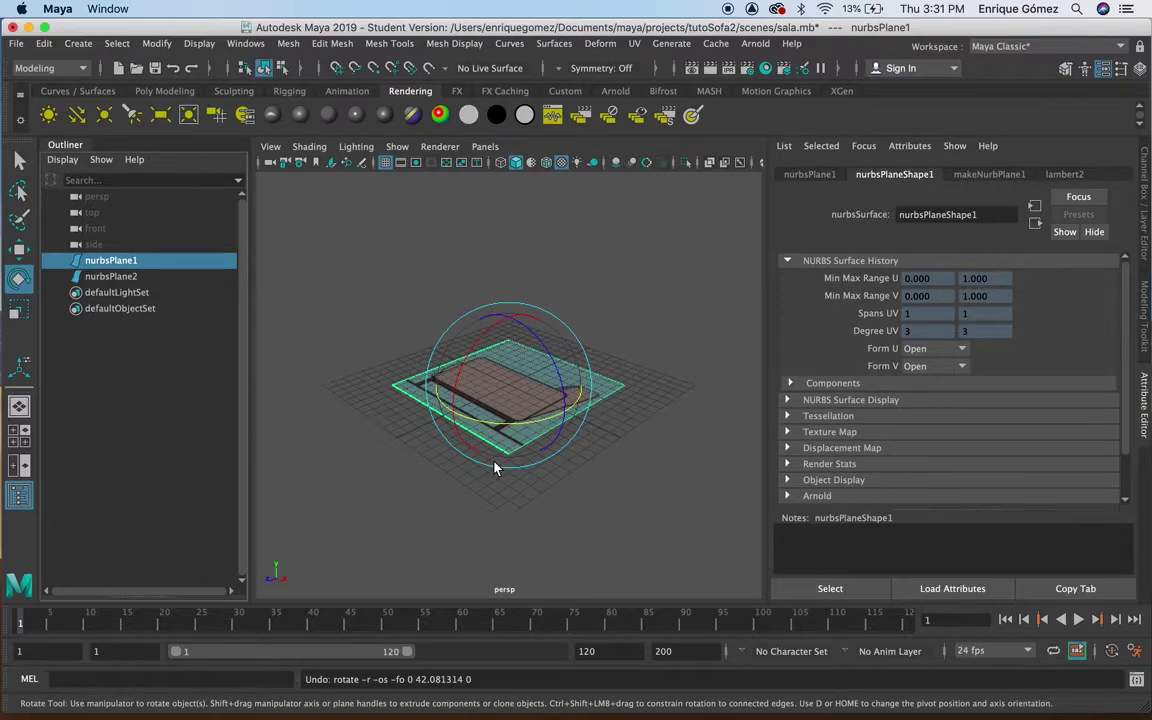
pyautogui.hotkey('ctrl', 'h')
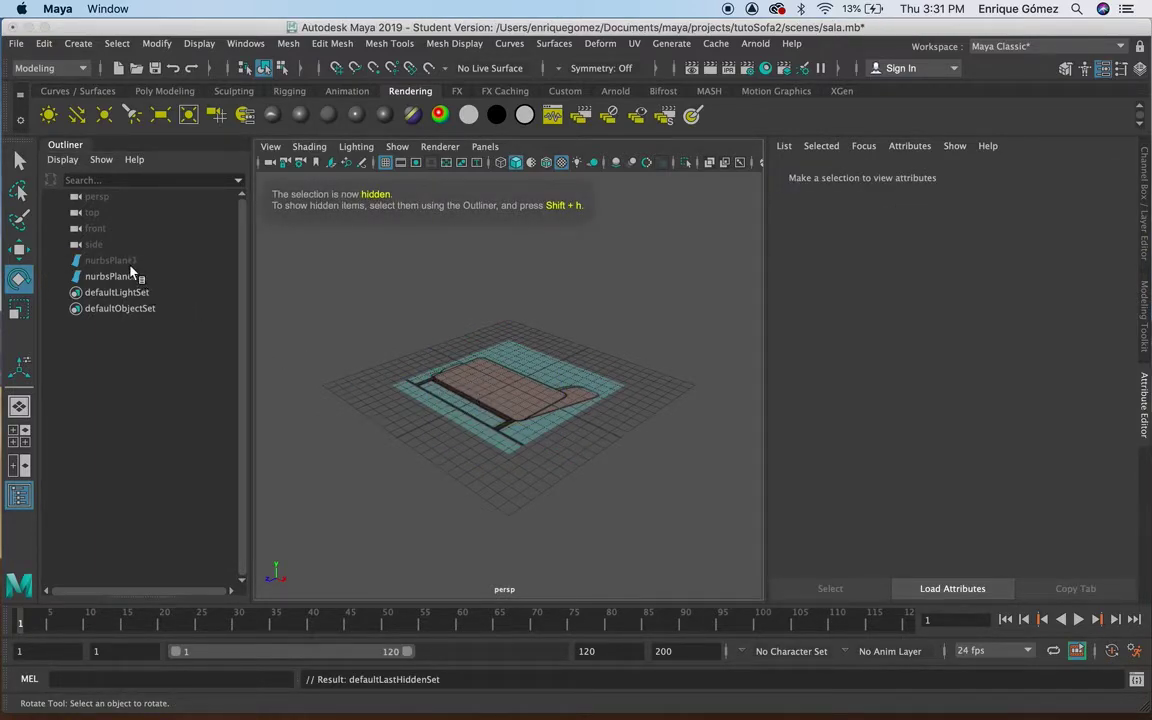
# - Turn nurbsPlane2 about its vertical axis, setting Rotate Y to 90 in the Channel Box
pyautogui.click(502, 440)
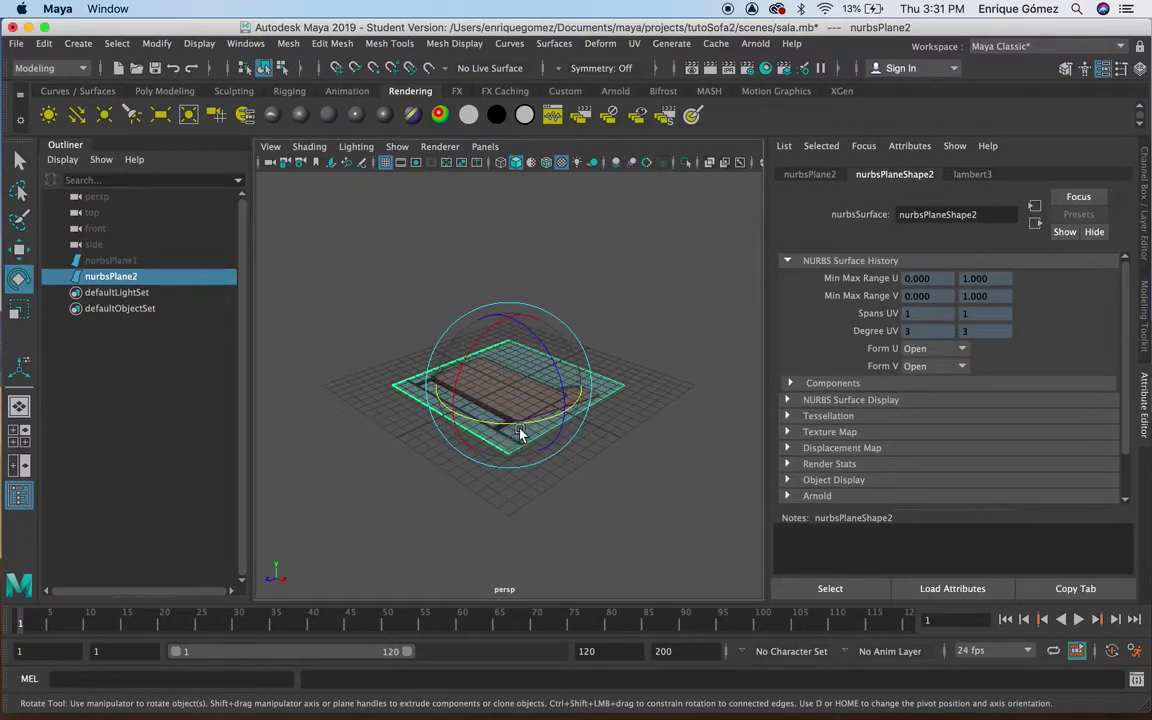
pyautogui.moveTo(519, 428); pyautogui.dragTo(692, 366)
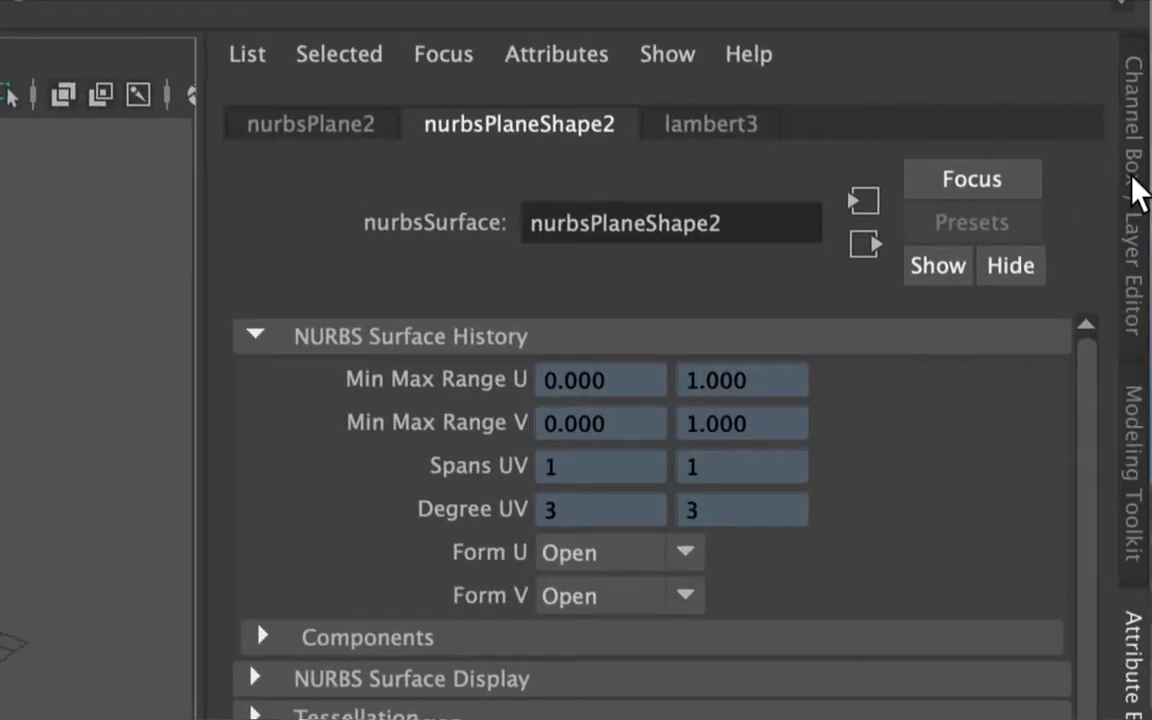
pyautogui.click(1135, 188)
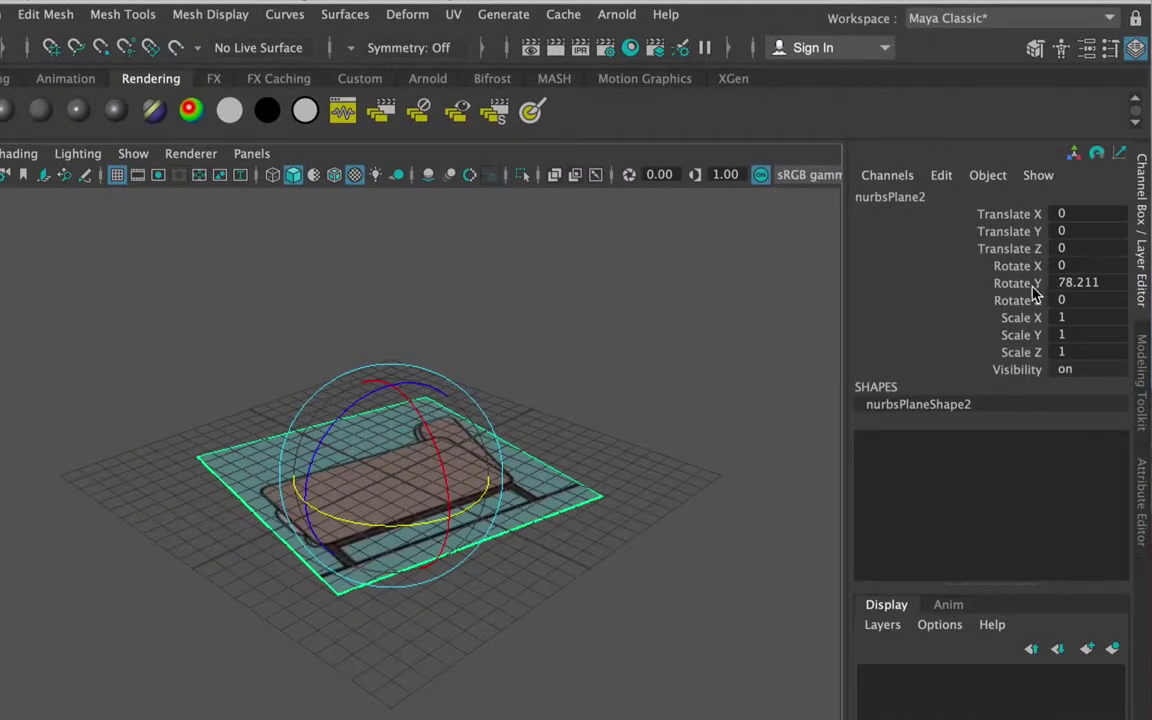
pyautogui.doubleClick(1074, 284)
pyautogui.write('90')
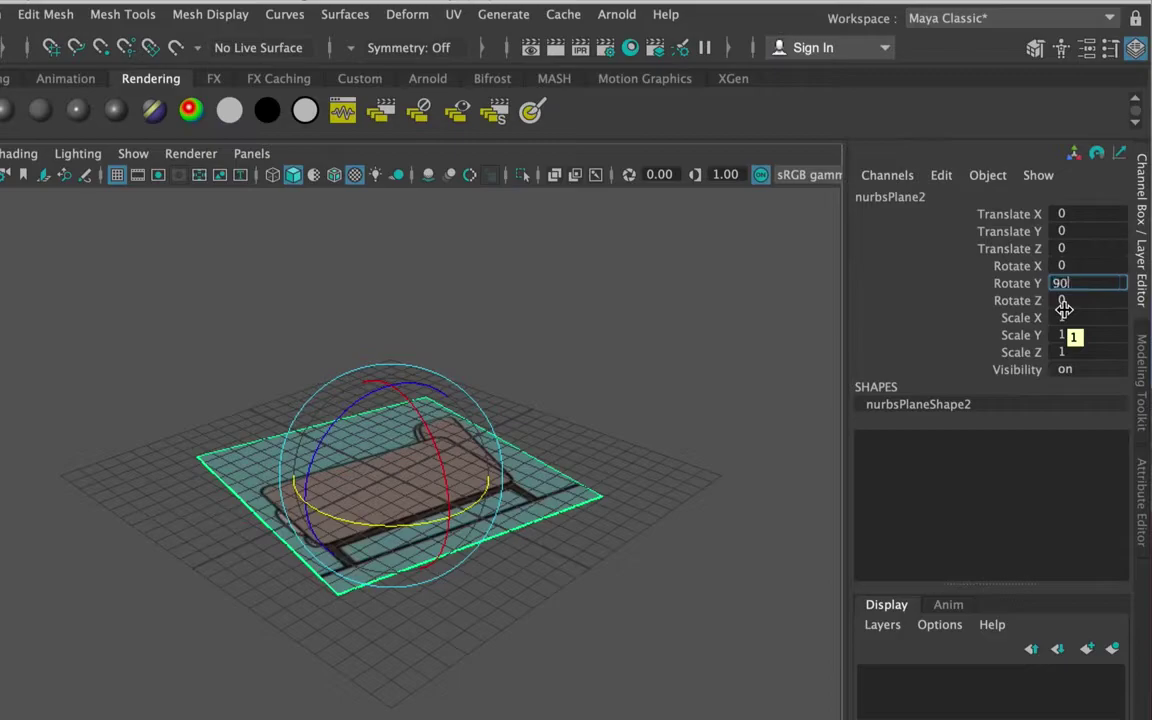
pyautogui.press('Return')
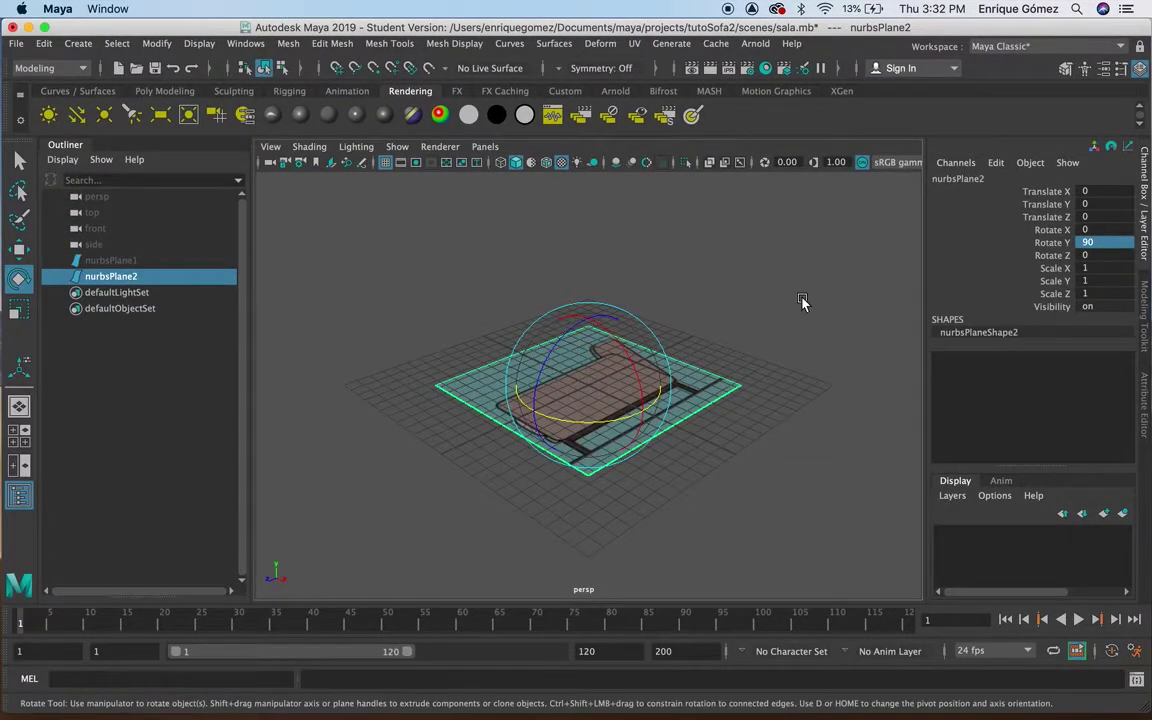
# - Set nurbsPlane2's Rotate X to exactly 90 and show all four views
pyautogui.moveTo(622, 343); pyautogui.dragTo(618, 452)
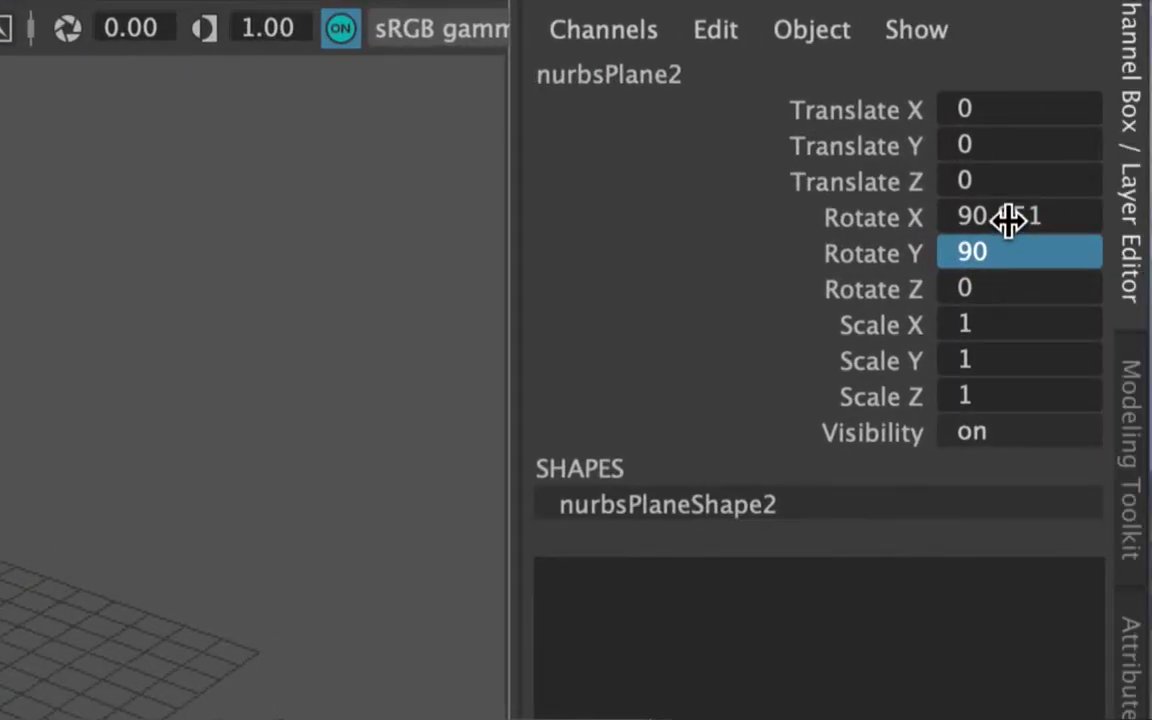
pyautogui.doubleClick(1008, 220)
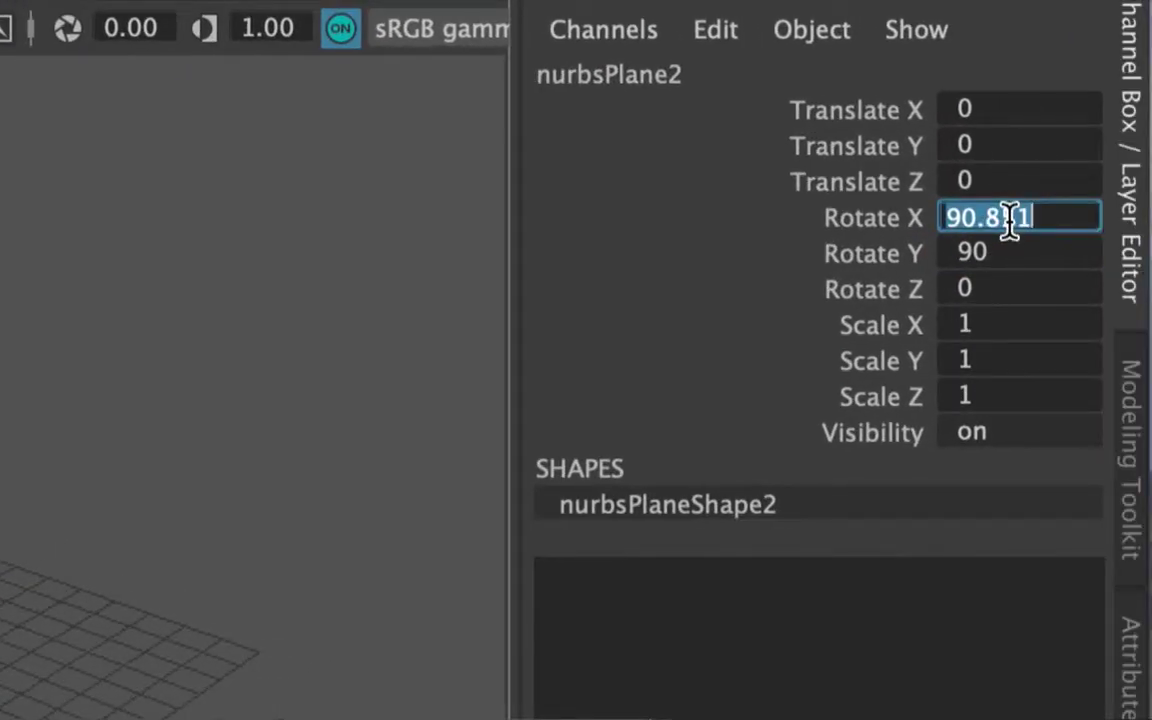
pyautogui.write('9')
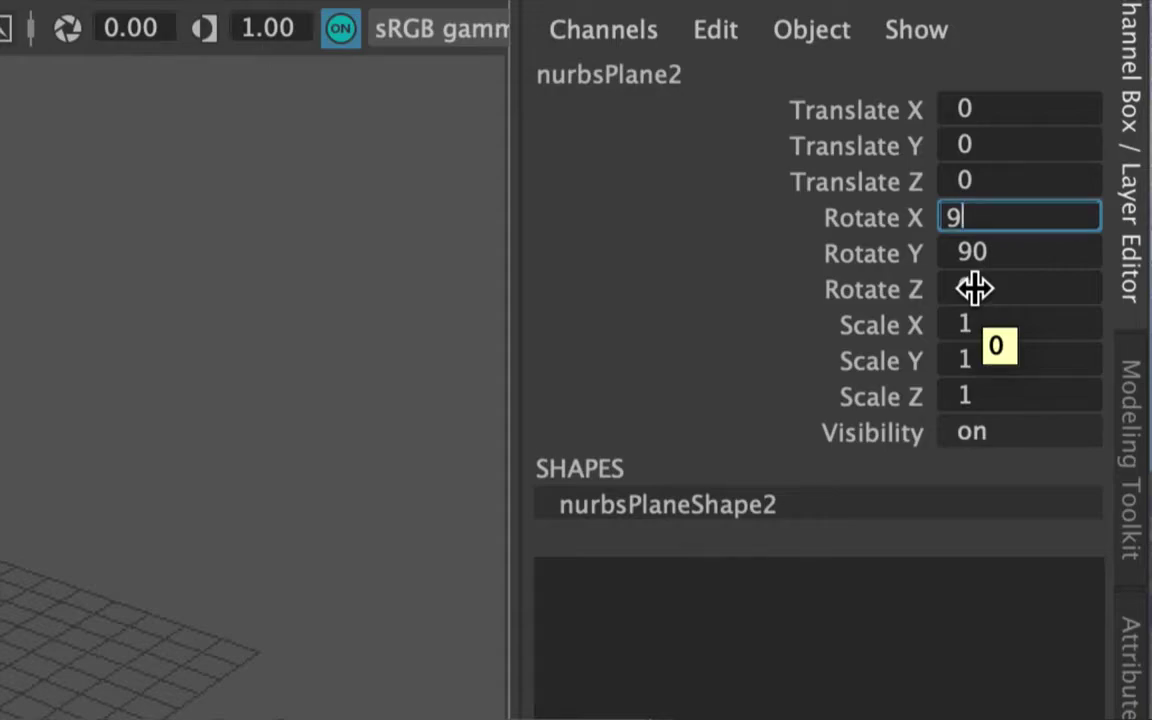
pyautogui.write('0')
pyautogui.press('Return')
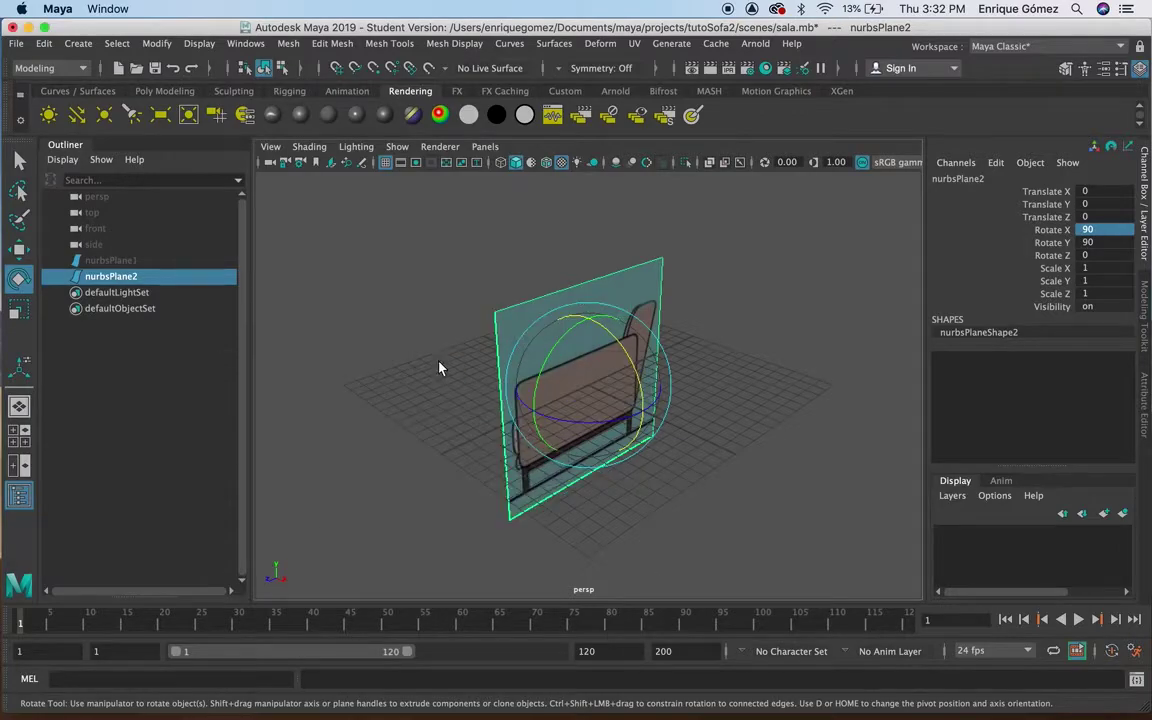
pyautogui.press('space')
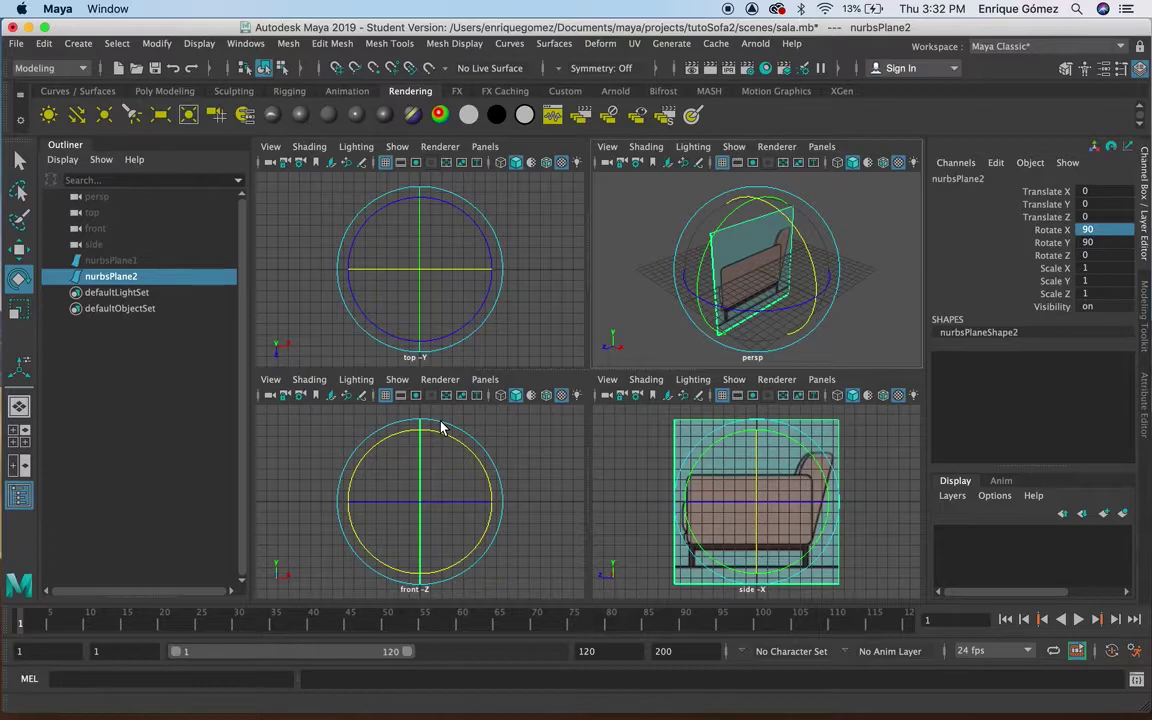
# - Raise nurbsPlane2 along Y to 6.029 in the side view so the sofa's feet meet the grid
pyautogui.press('w')
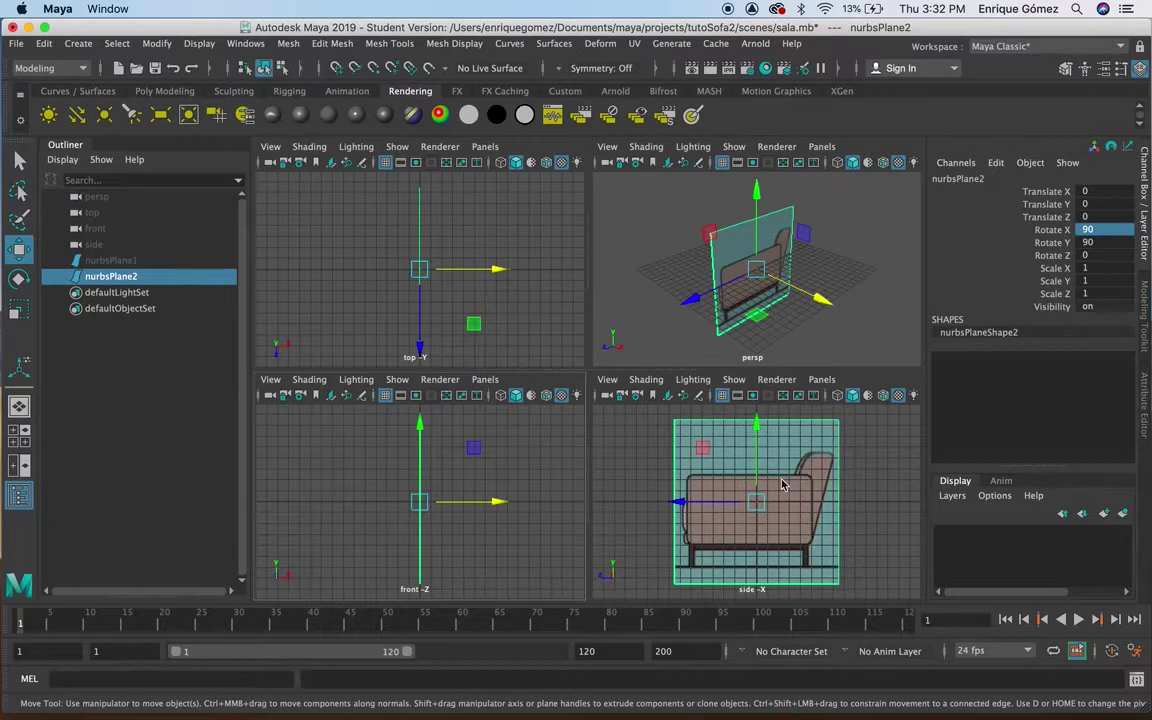
pyautogui.press('space')
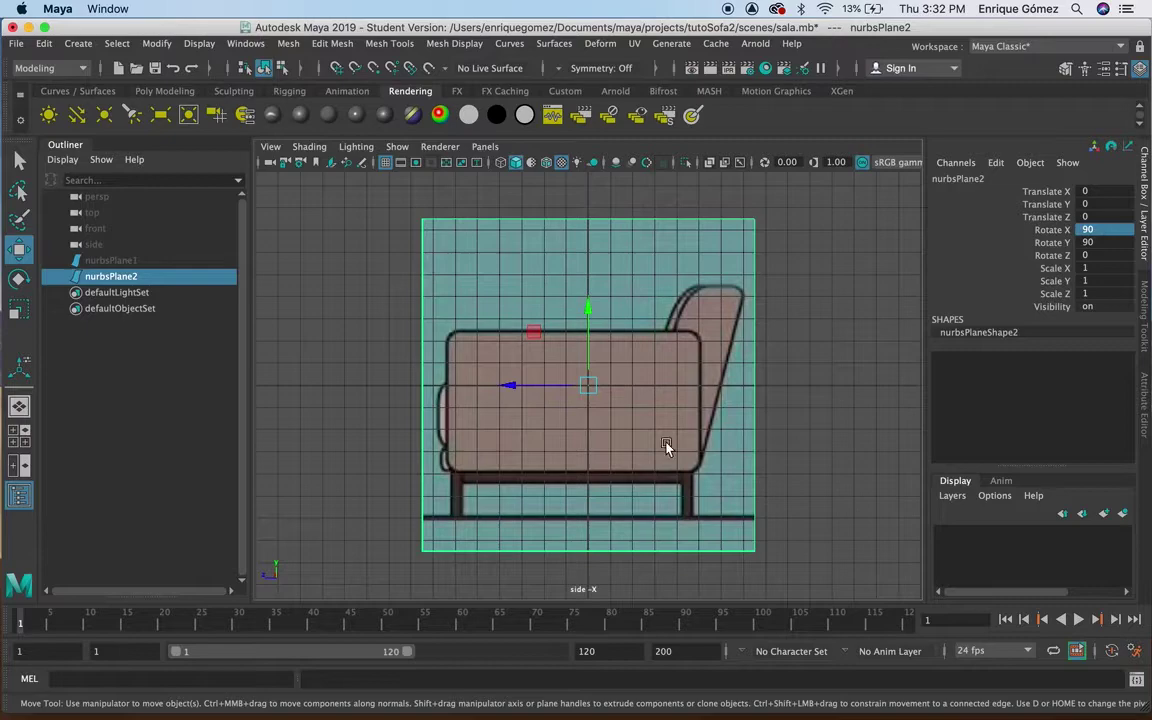
pyautogui.moveTo(588, 308); pyautogui.dragTo(591, 181)
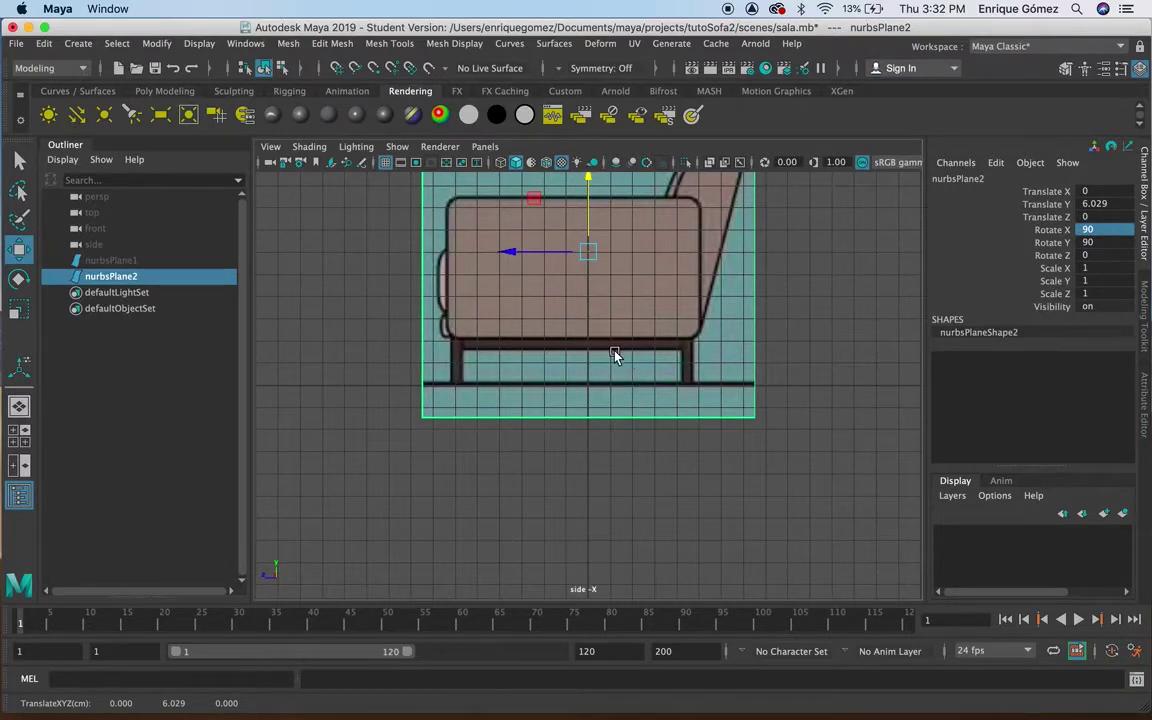
pyautogui.keyDown('alt'); pyautogui.moveTo(792, 368); pyautogui.dragTo(798, 471, button='middle'); pyautogui.keyUp('alt')
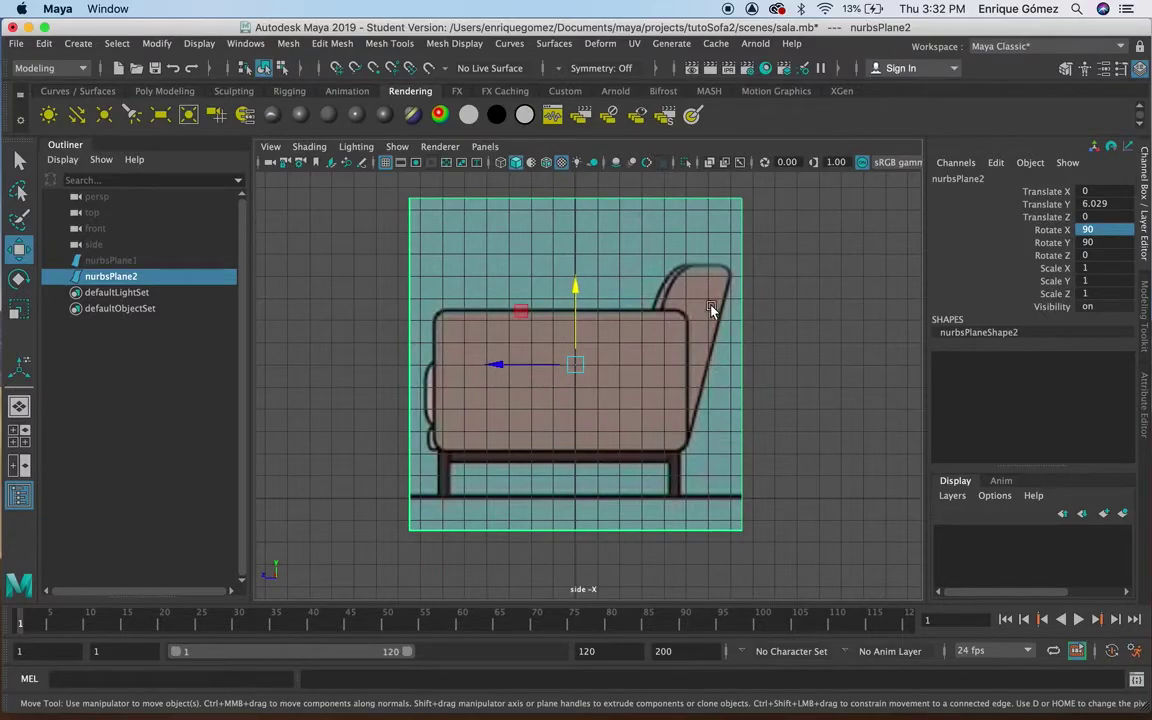
pyautogui.press('space')
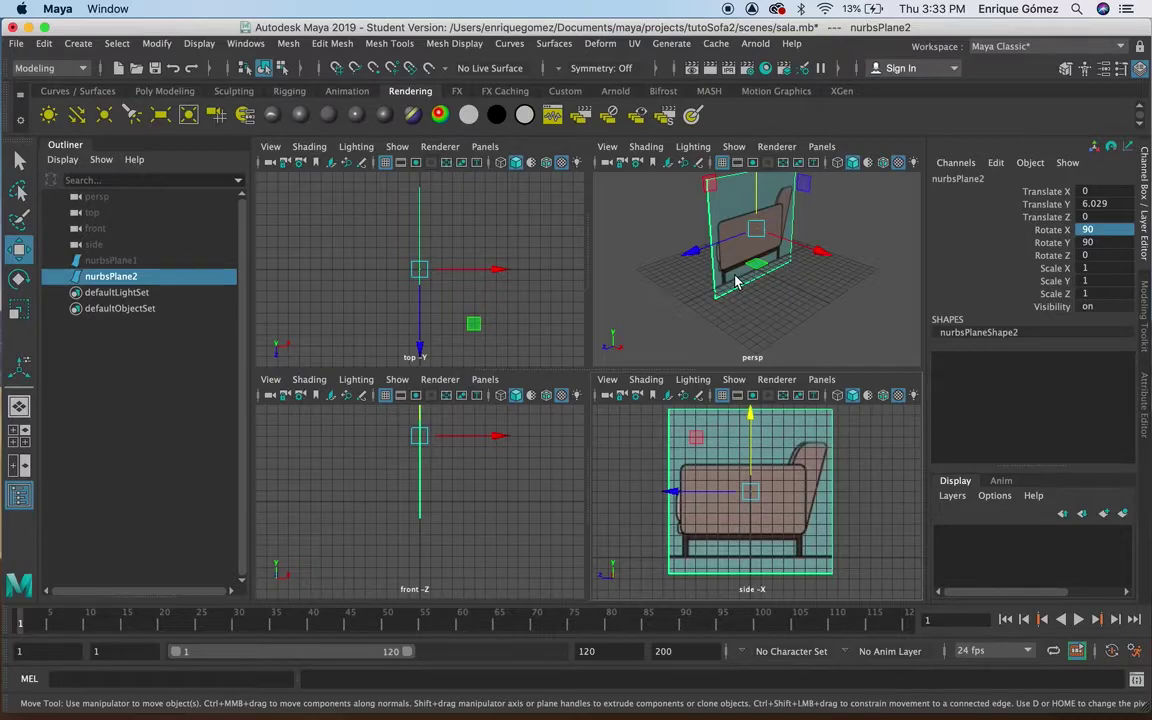
pyautogui.press('space')
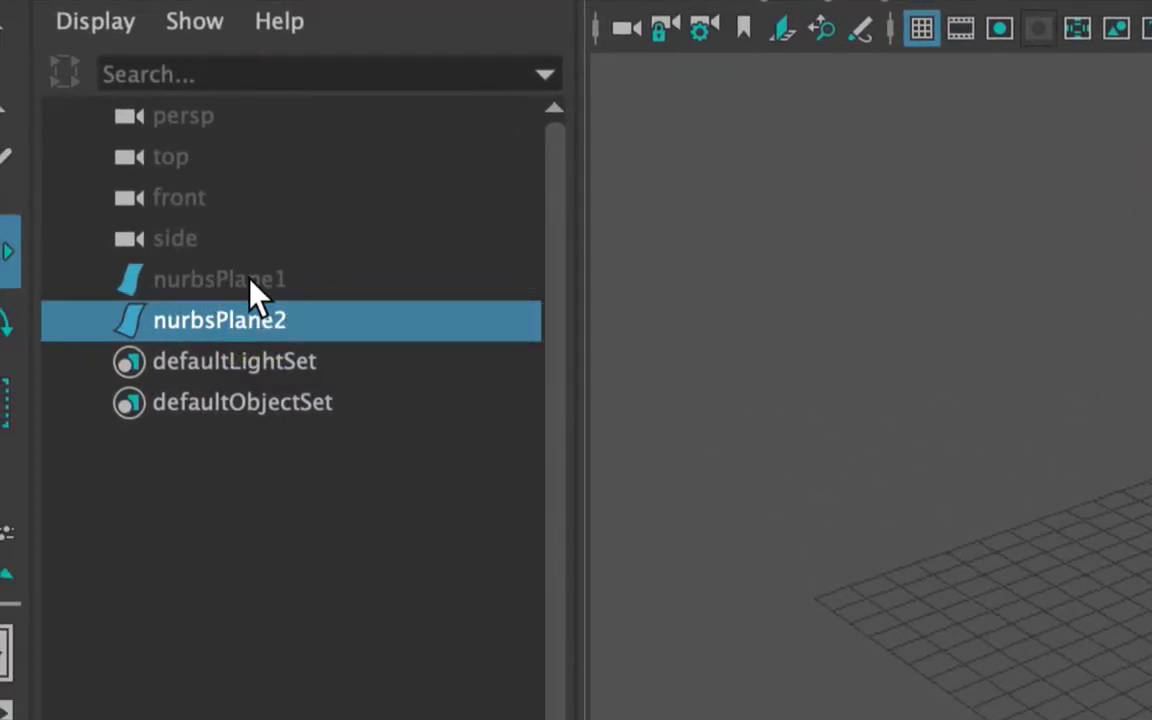
pyautogui.click(250, 281)
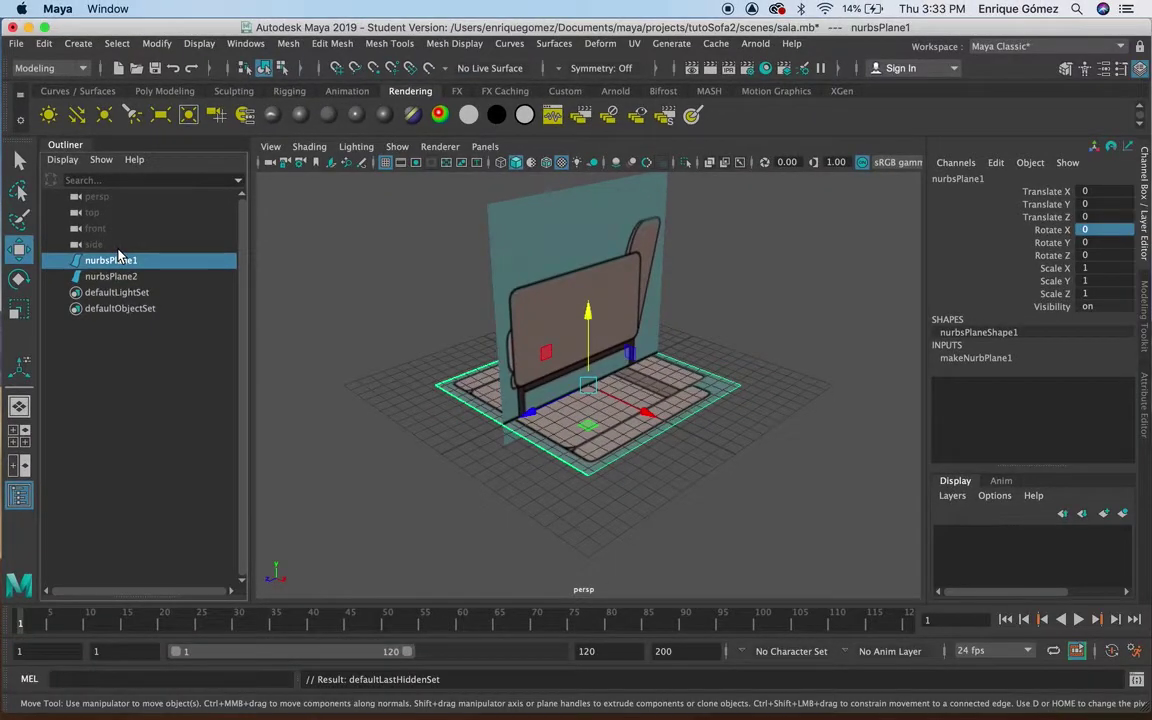
# - Duplicate nurbsPlane1 into nurbsPlane3 and assign it a new Lambert material, lambert4
pyautogui.press('space')
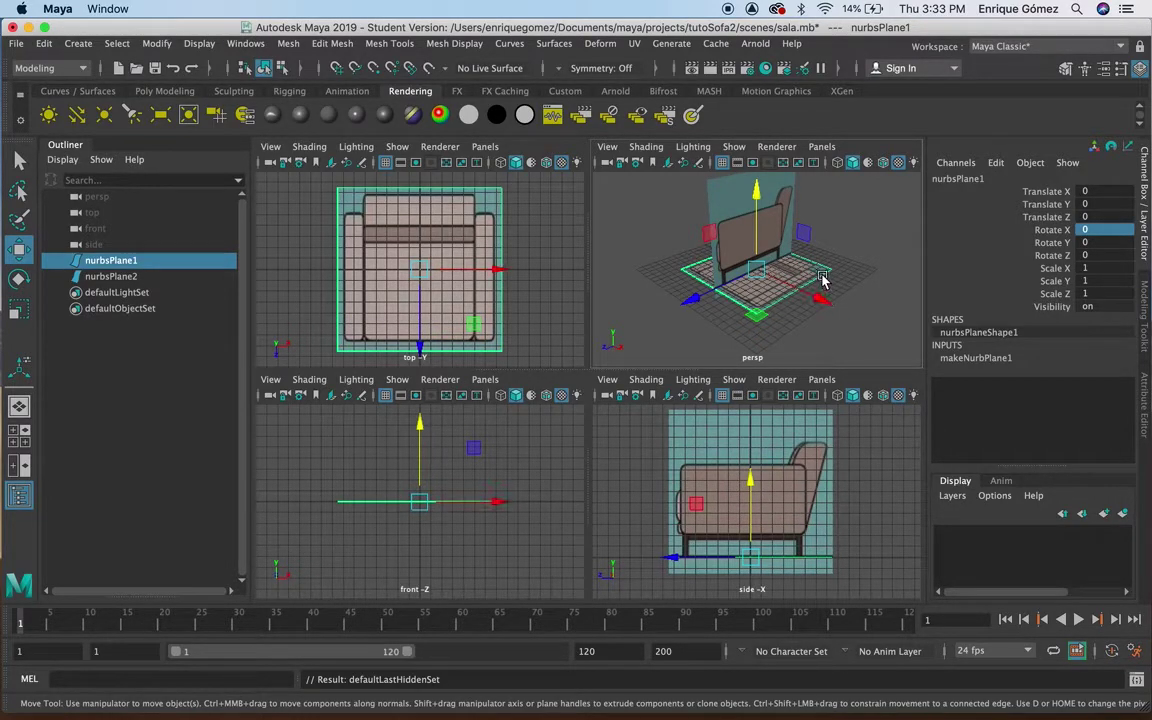
pyautogui.press('space')
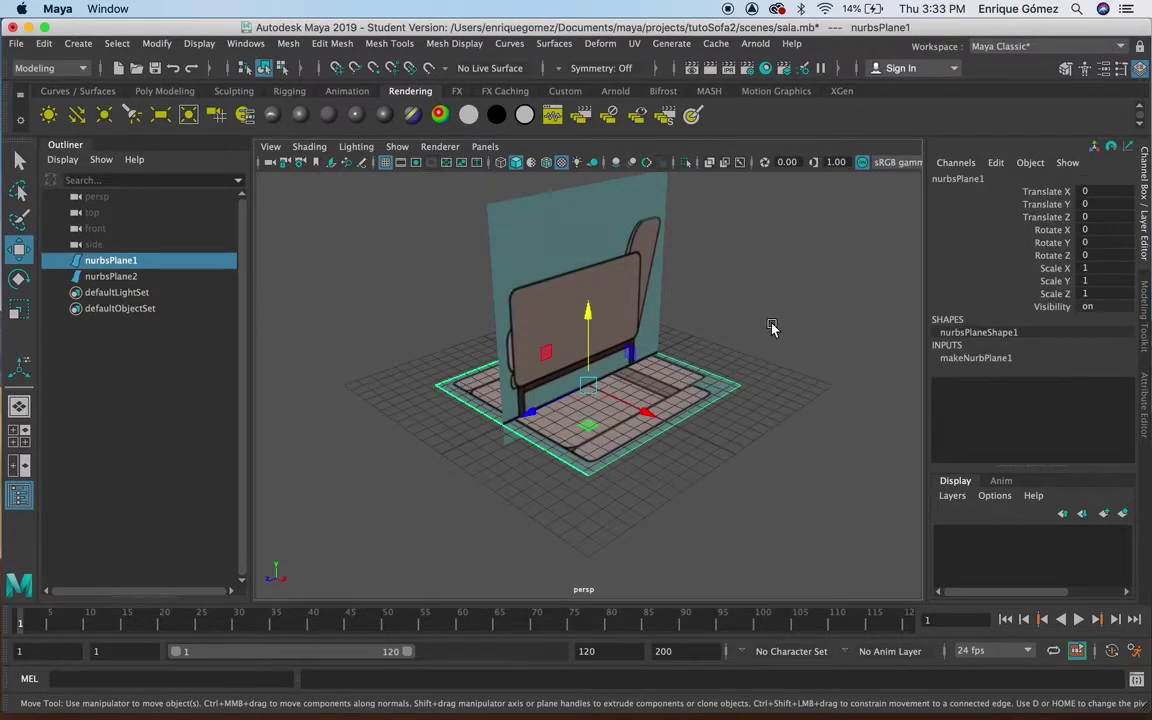
pyautogui.hotkey('ctrl', 'd')
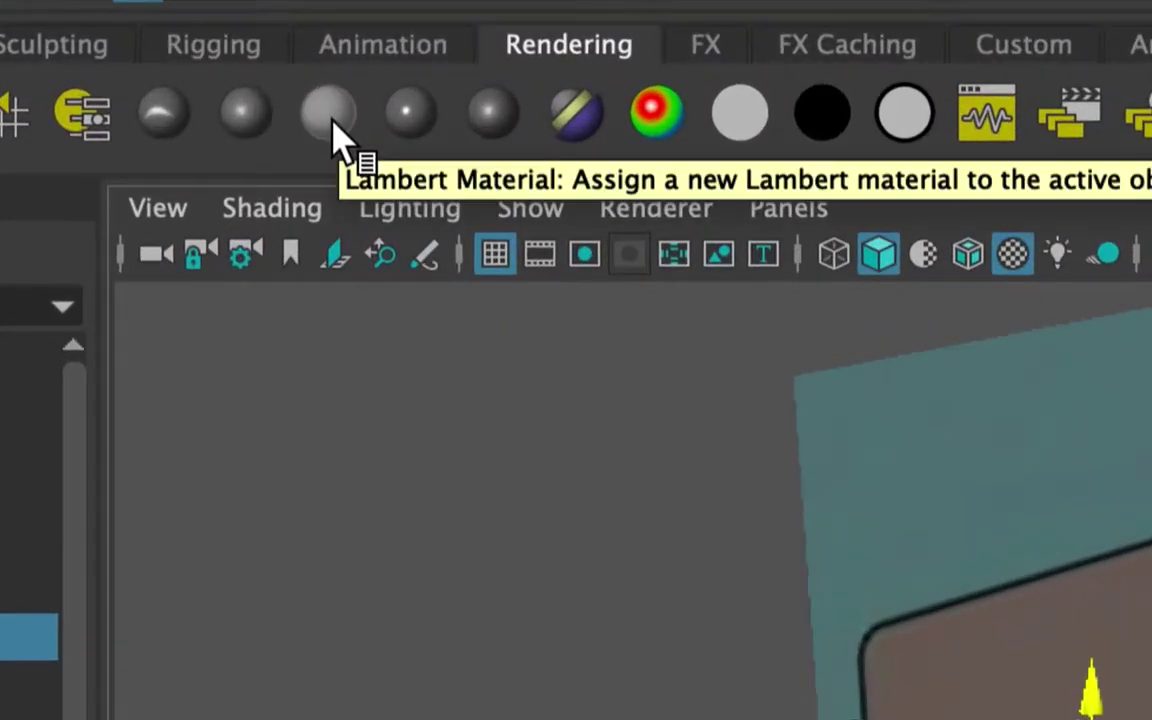
pyautogui.click(334, 126)
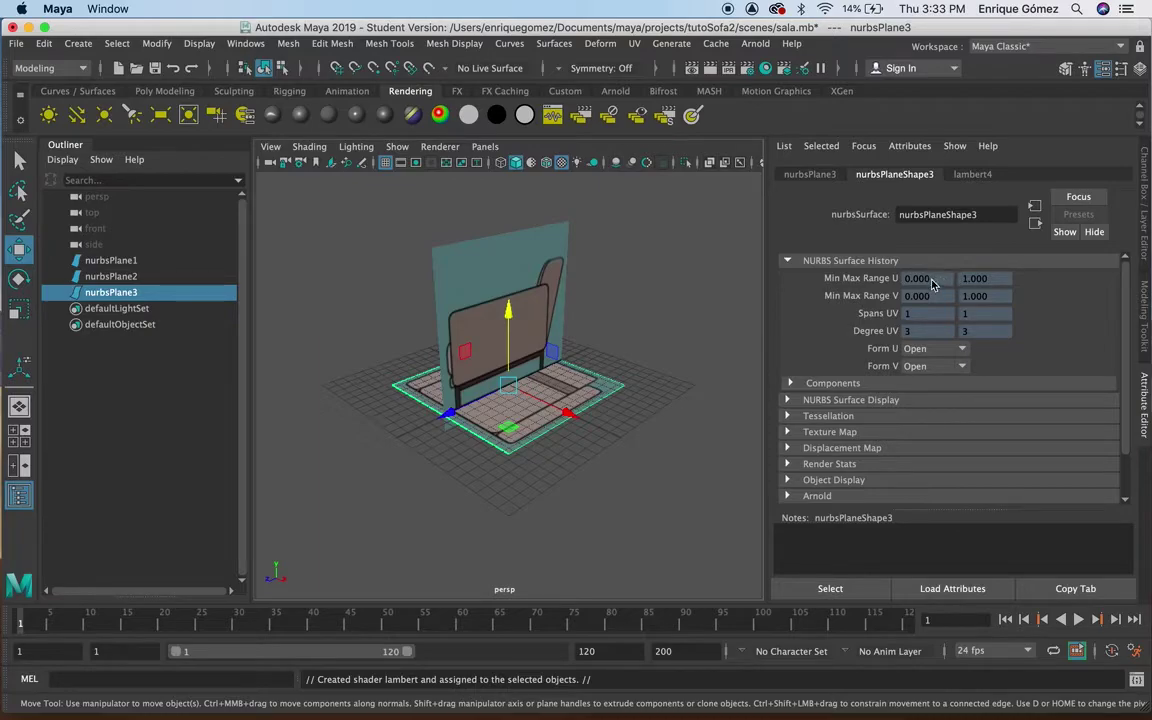
# - Drive lambert4's colour with a file texture loading referenciaSofaFront.jpg
pyautogui.click(972, 175)
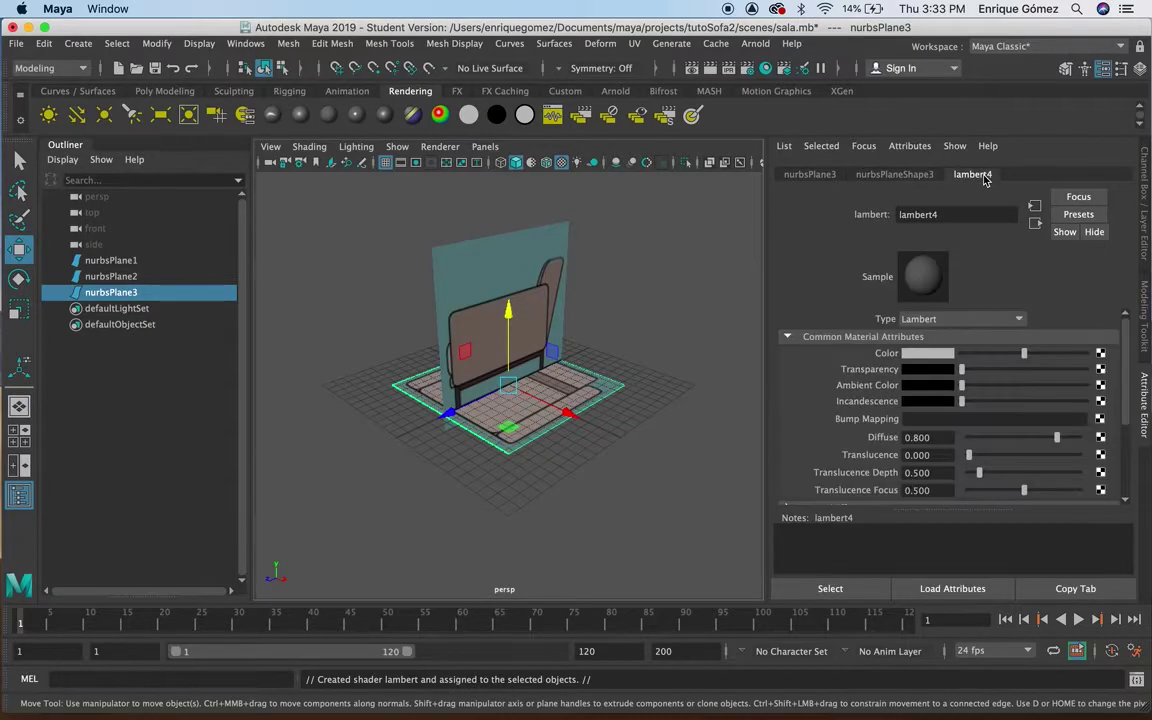
pyautogui.click(1102, 355)
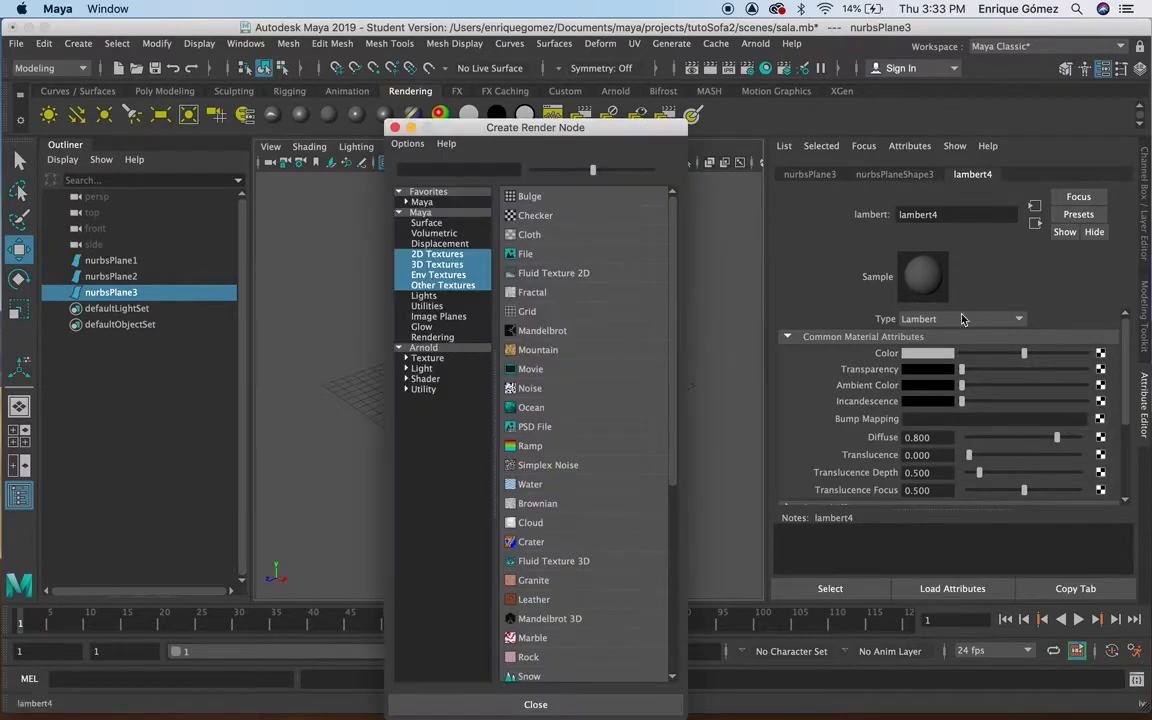
pyautogui.click(524, 256)
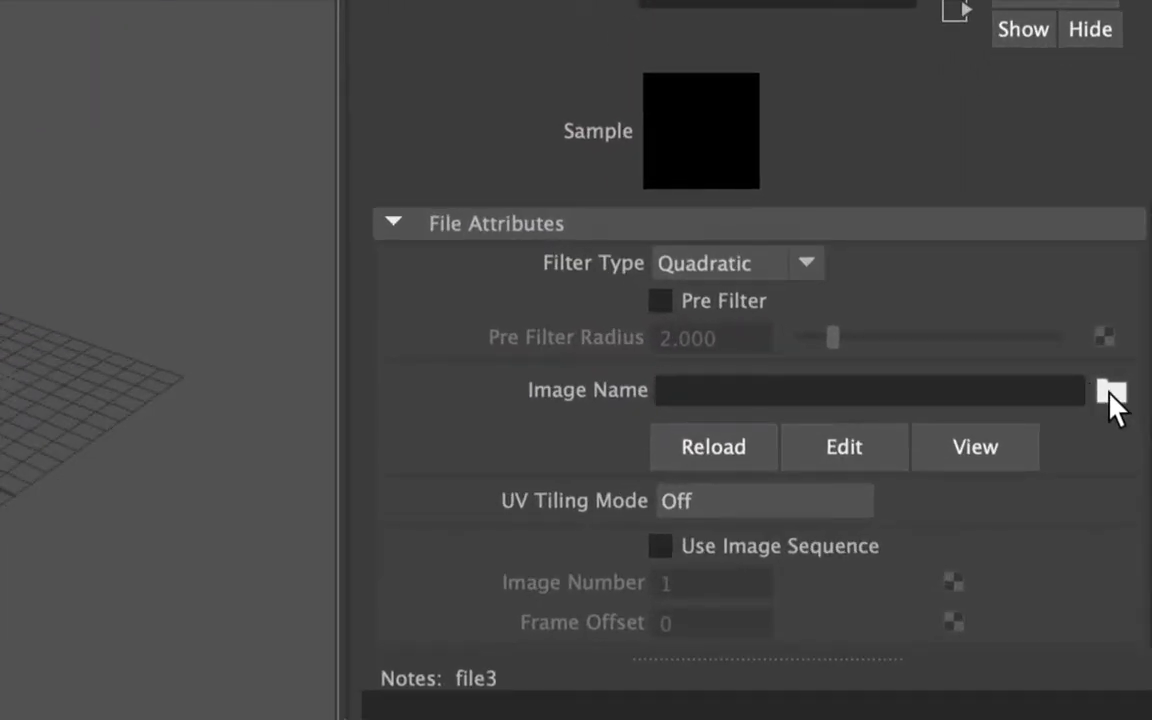
pyautogui.click(1102, 393)
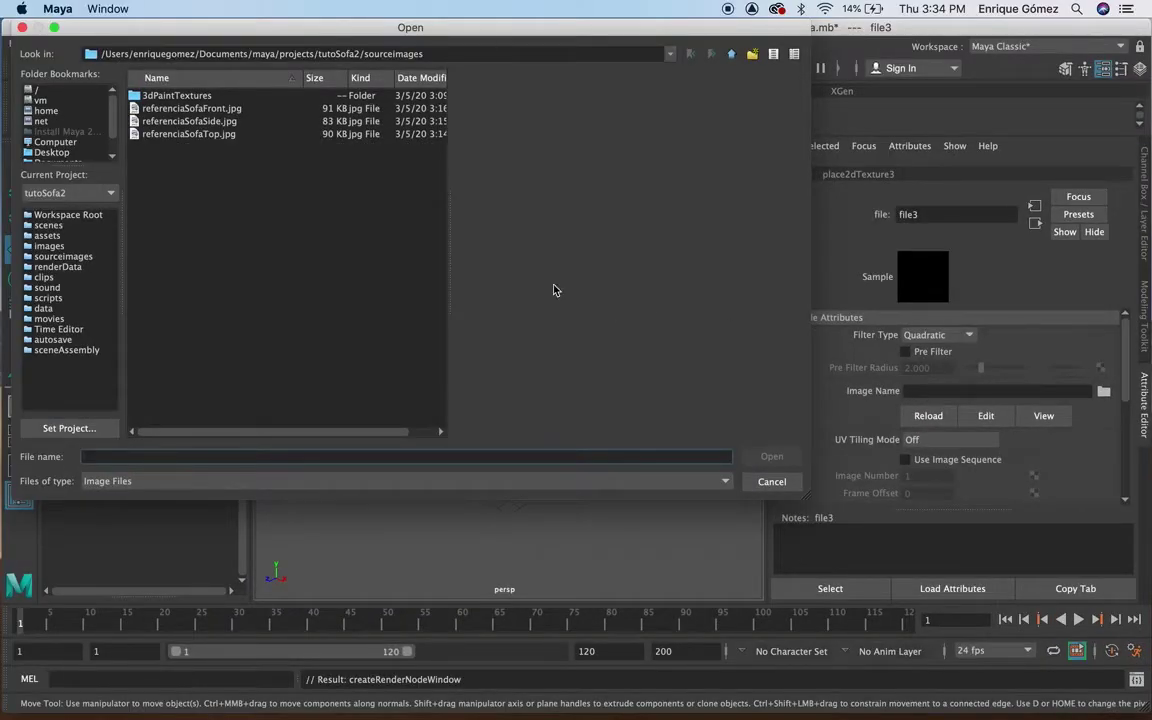
pyautogui.click(192, 108)
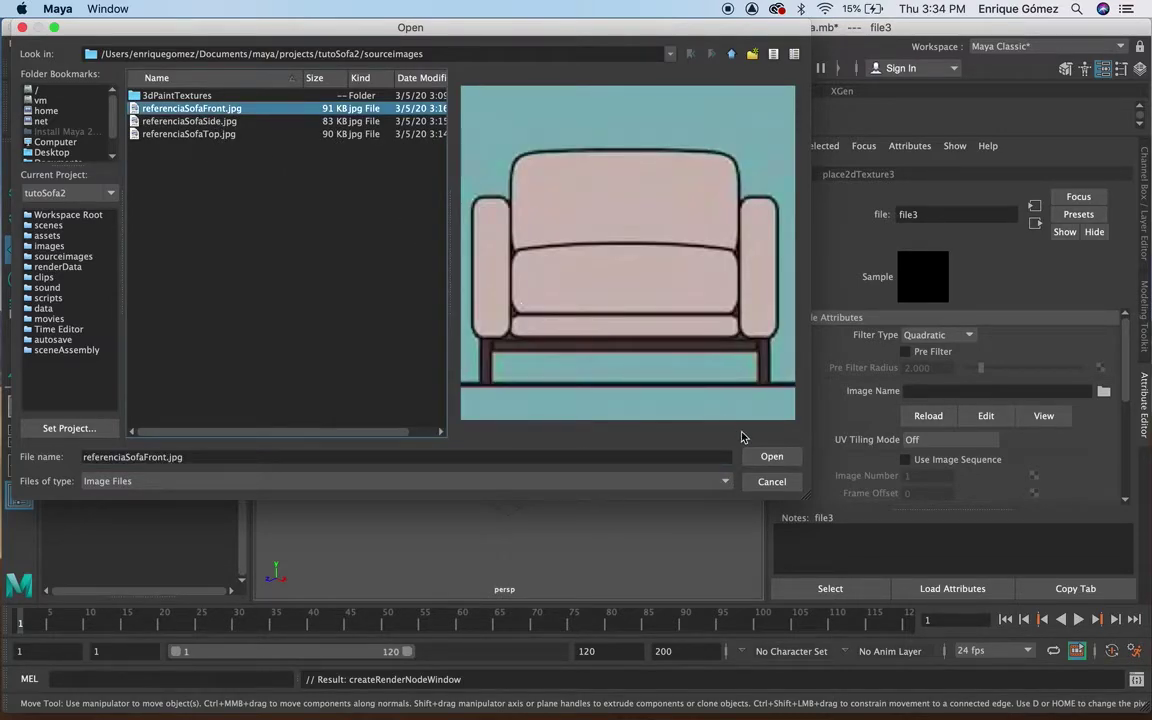
pyautogui.click(770, 457)
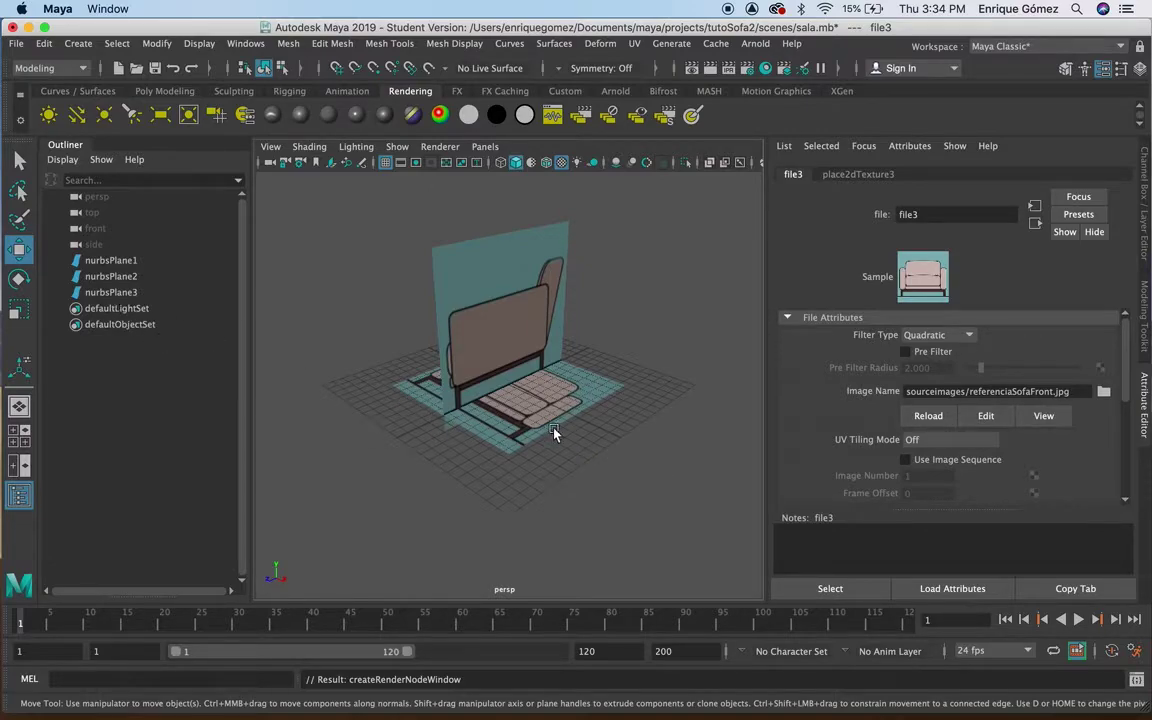
pyautogui.click(124, 292)
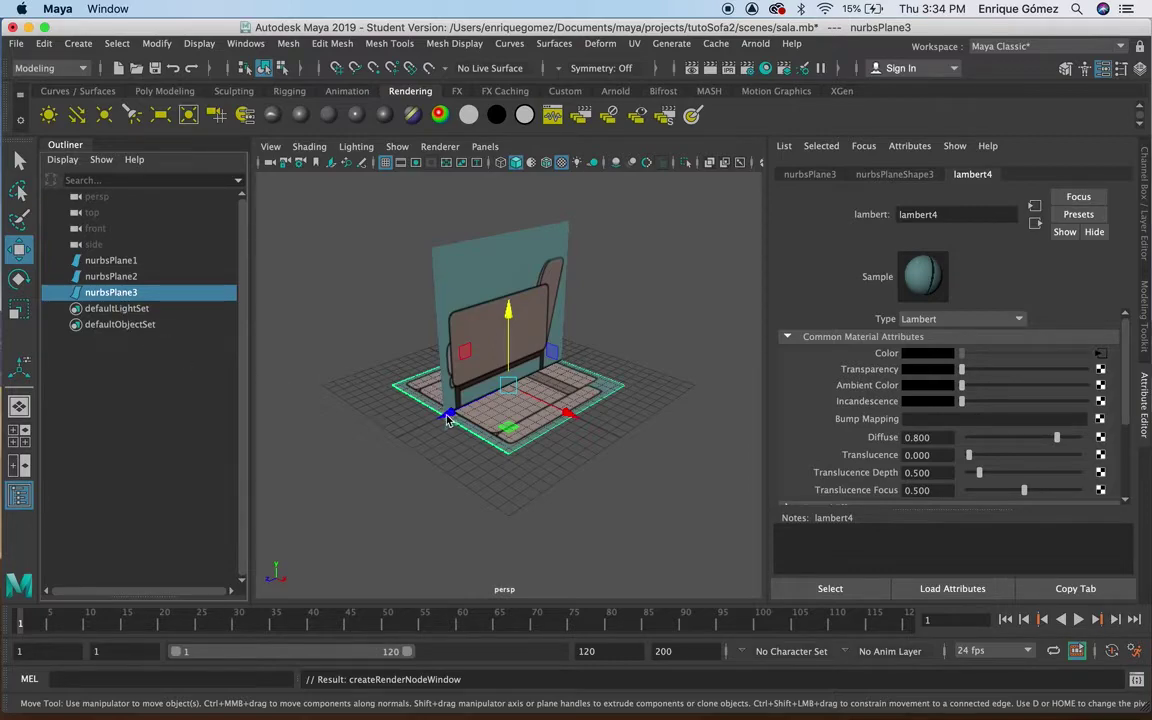
# - Move nurbsPlane3 back behind the sofa and tip it roughly upright with the Rotate tool
pyautogui.moveTo(447, 419); pyautogui.dragTo(561, 363)
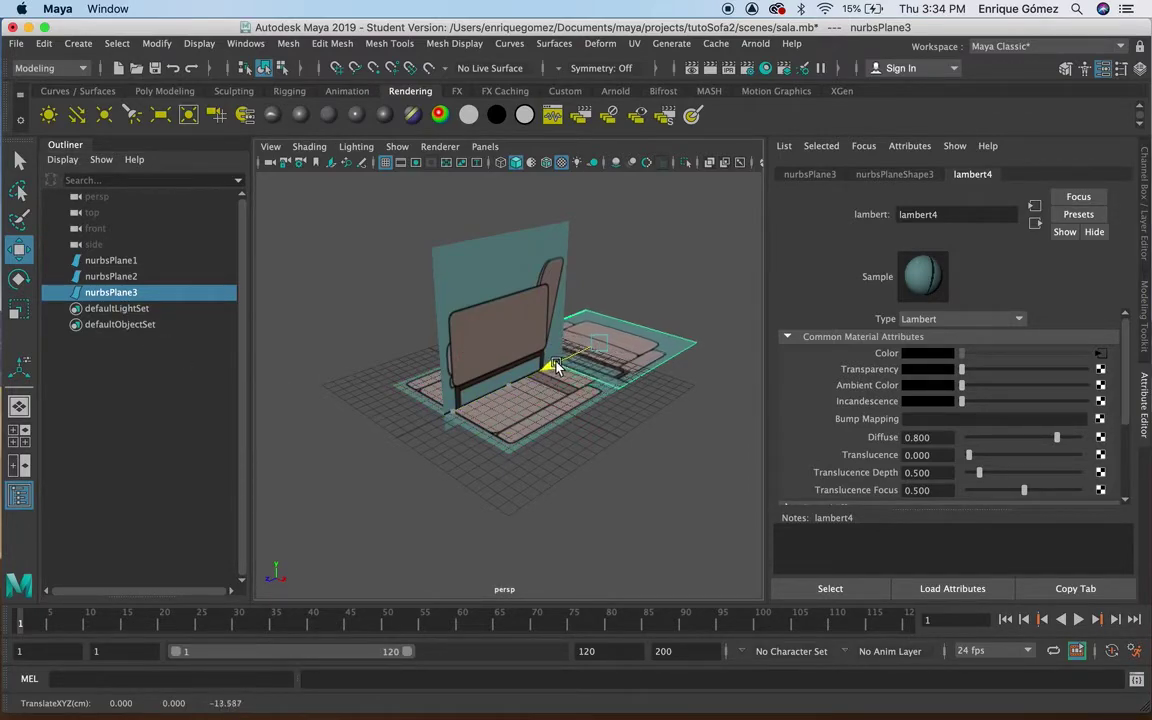
pyautogui.click(20, 282)
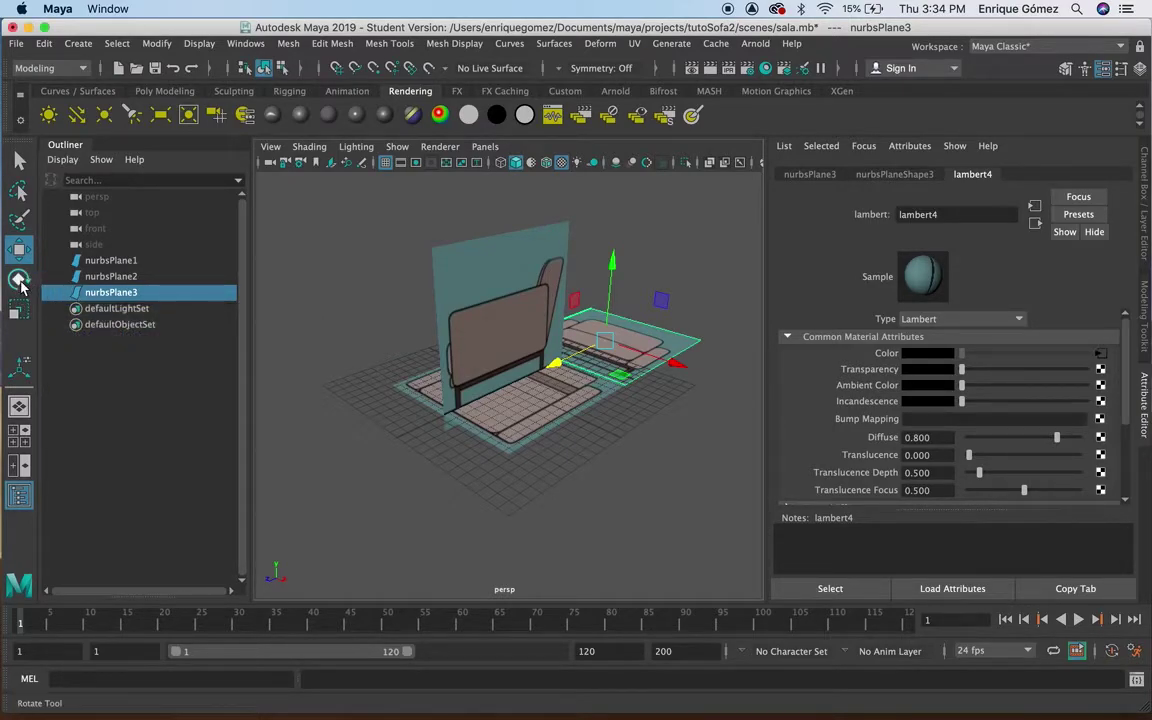
pyautogui.click(20, 280)
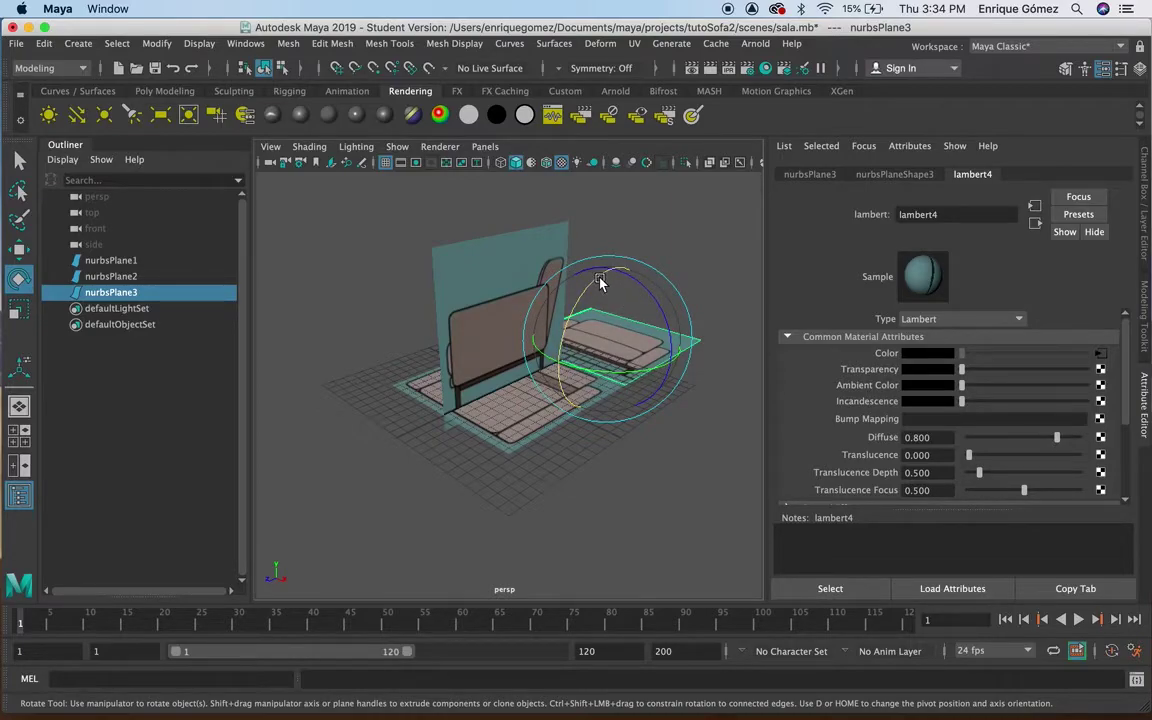
pyautogui.moveTo(600, 283); pyautogui.dragTo(570, 395)
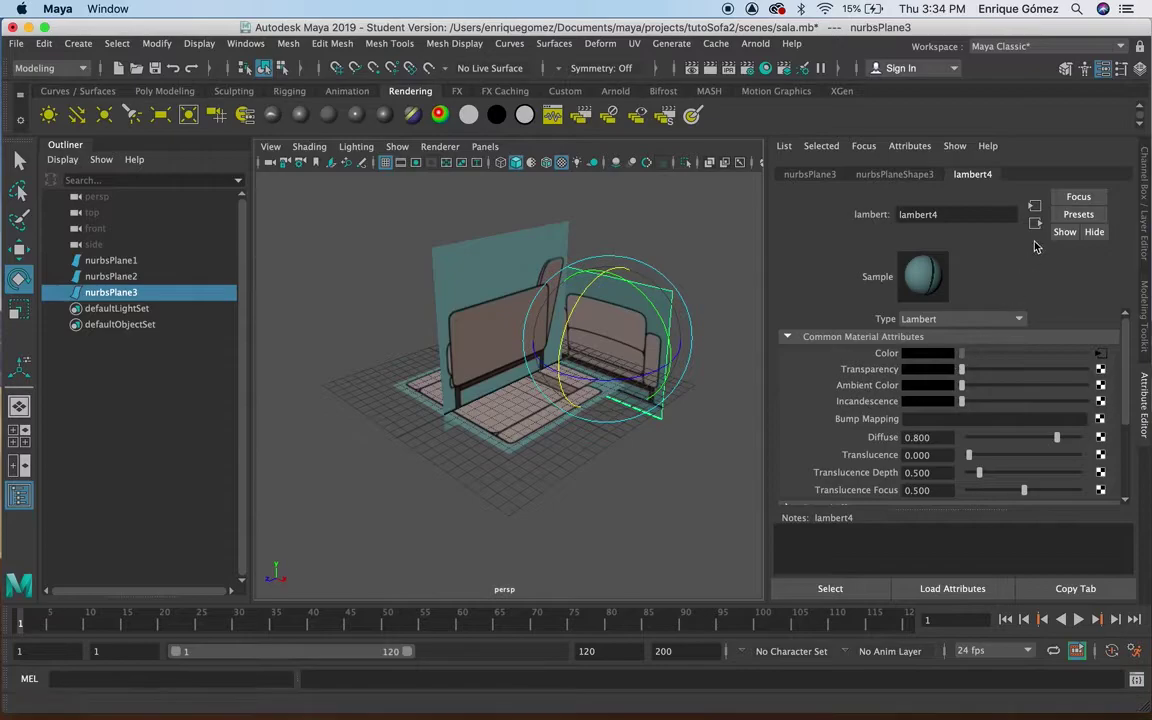
# - Set nurbsPlane3's Rotate X to exactly 90 and maximize the front view
pyautogui.hotkey('ctrl', 'a')
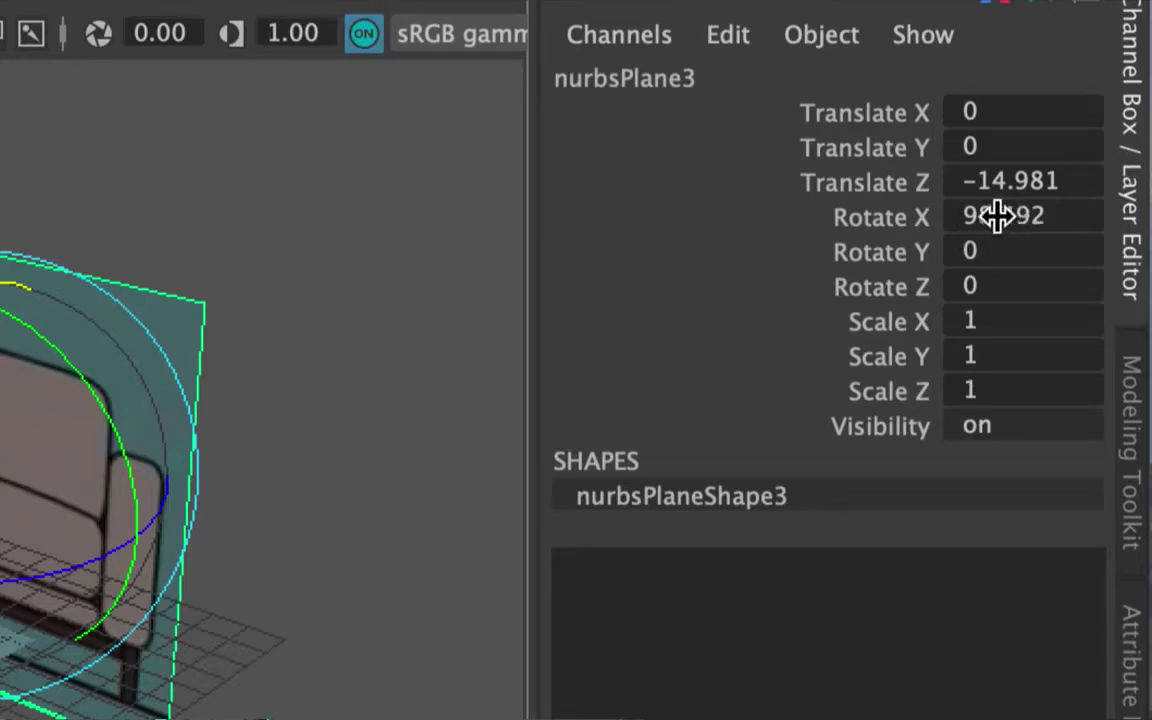
pyautogui.doubleClick(1060, 218)
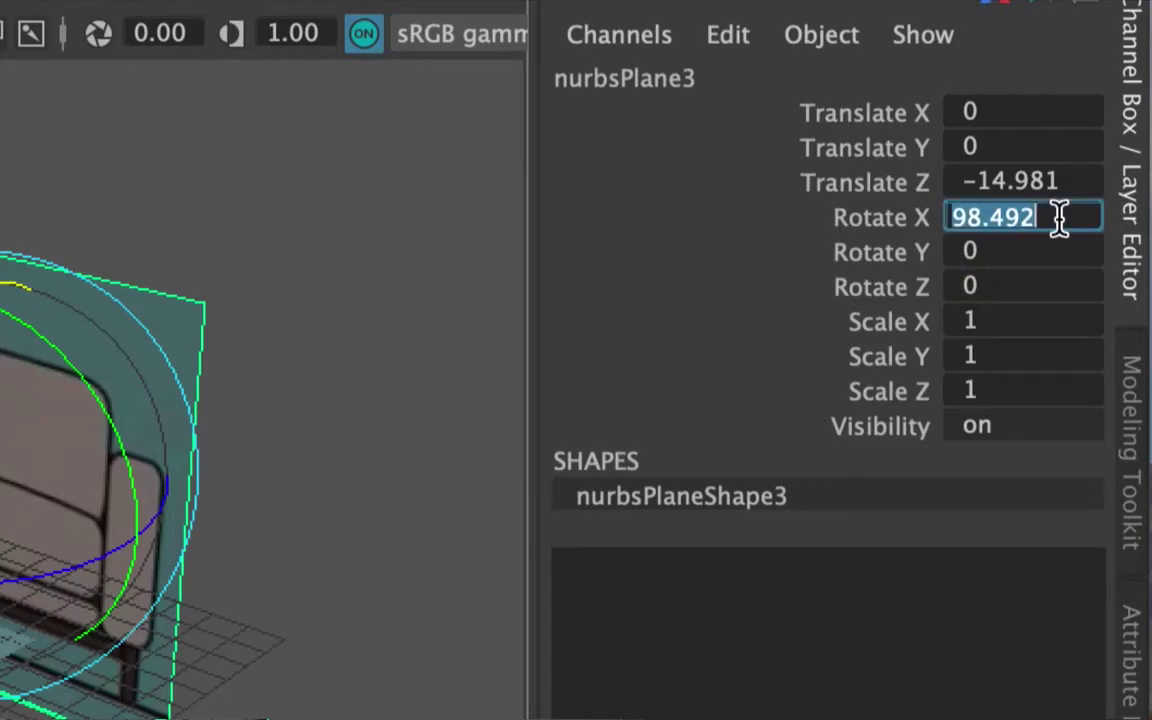
pyautogui.write('90')
pyautogui.press('Return')
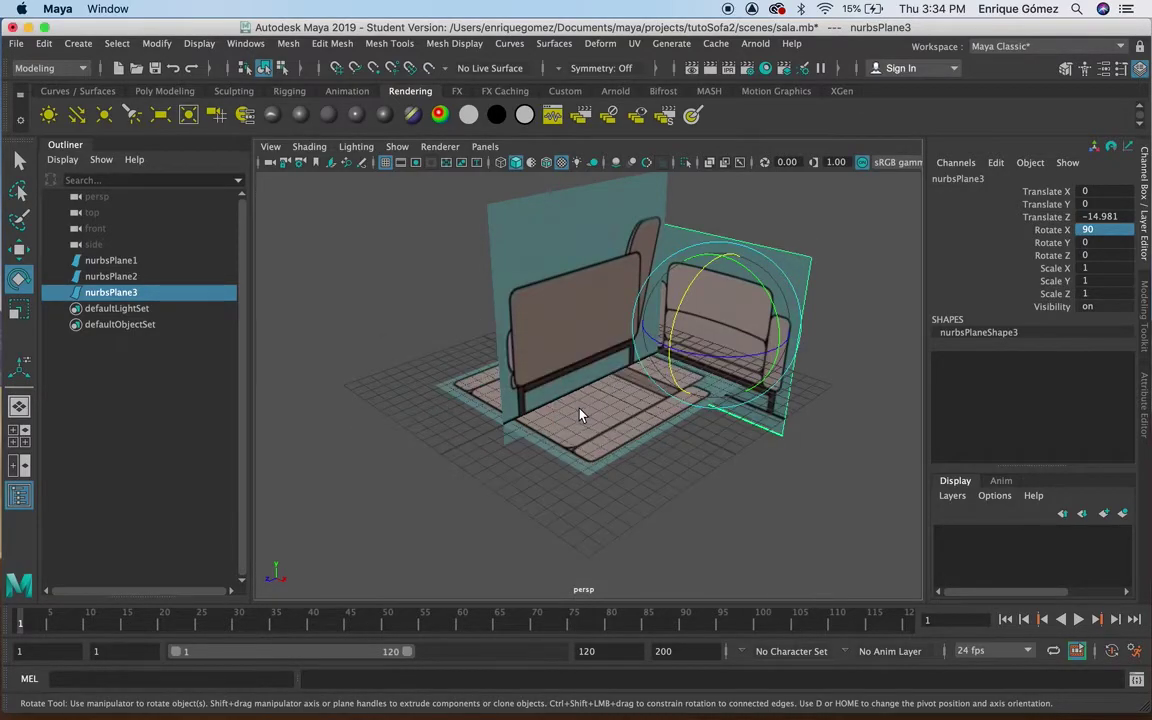
pyautogui.press('space')
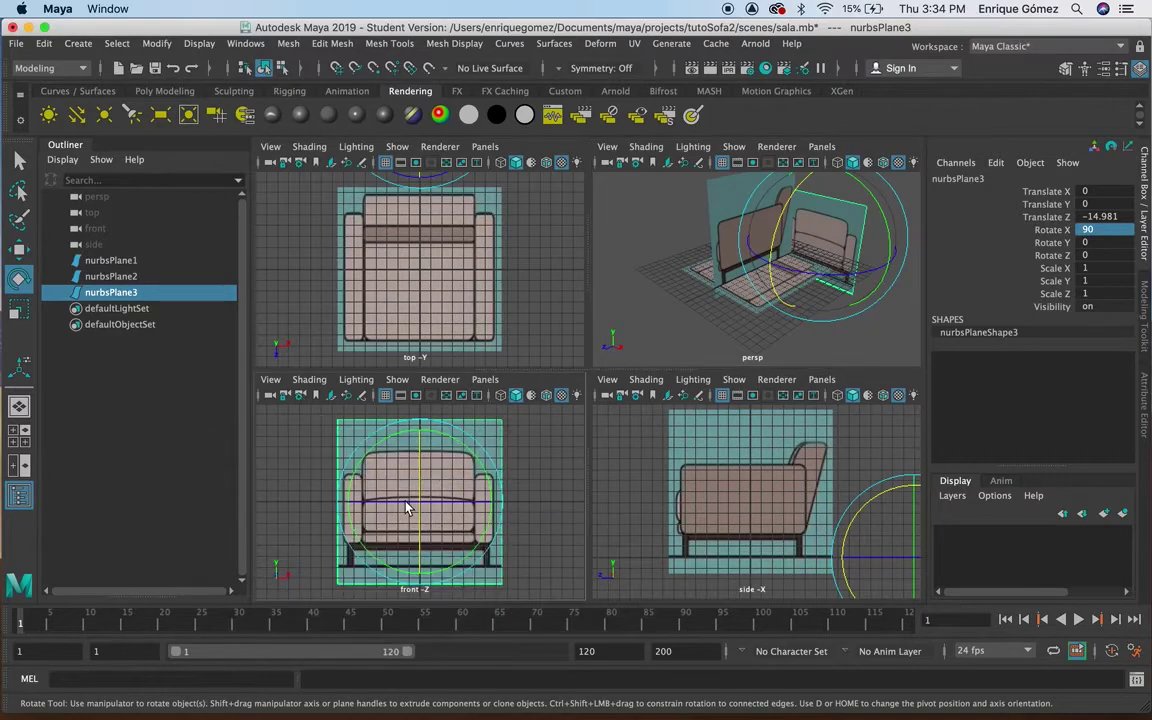
pyautogui.press('space')
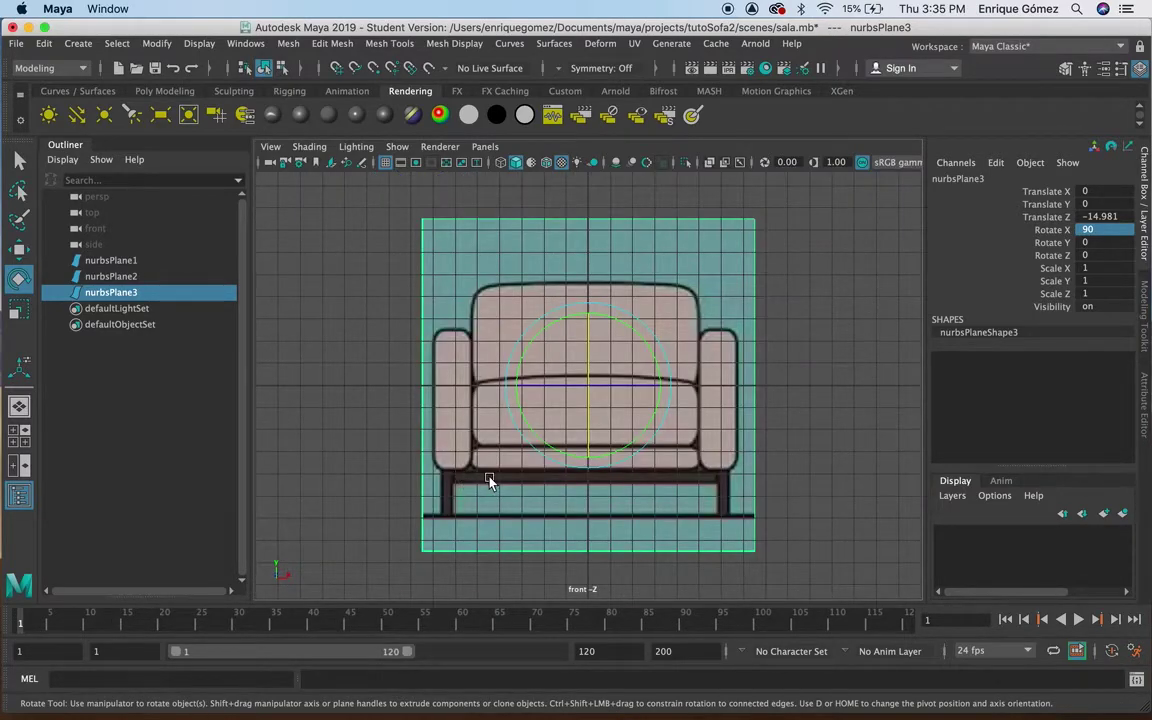
# - Raise nurbsPlane3 to Translate Y 5.957 so the sofa's legs sit on the ground line
pyautogui.click(30, 259)
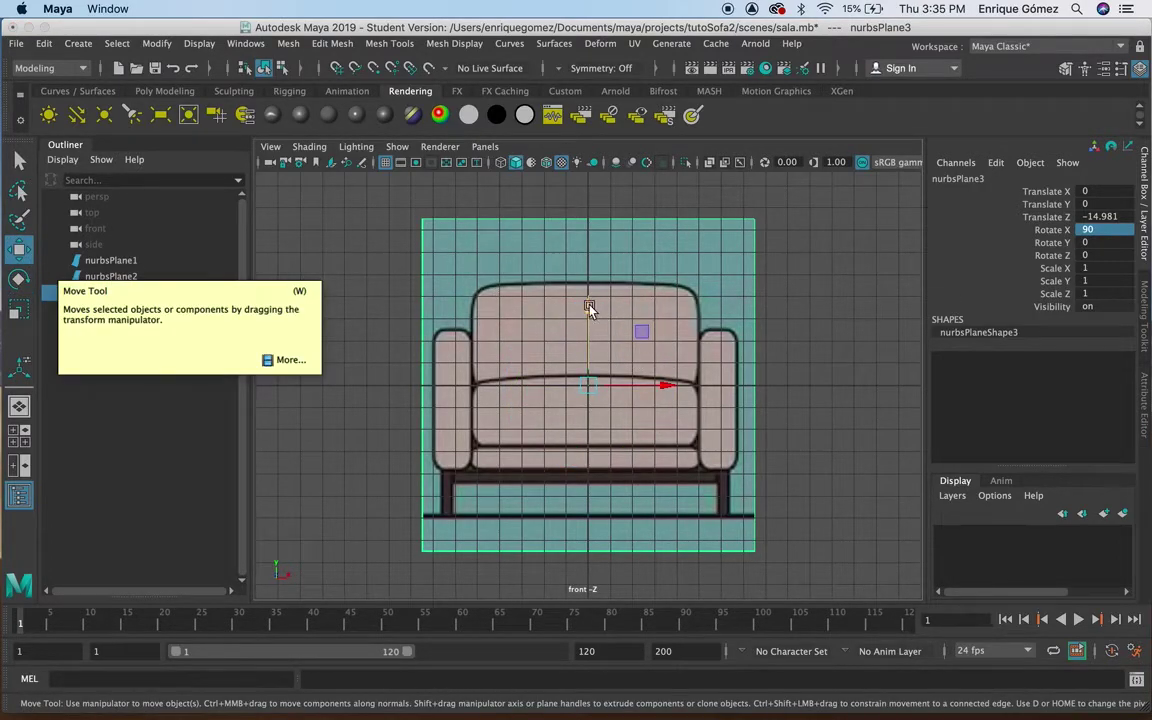
pyautogui.moveTo(589, 309); pyautogui.dragTo(591, 177)
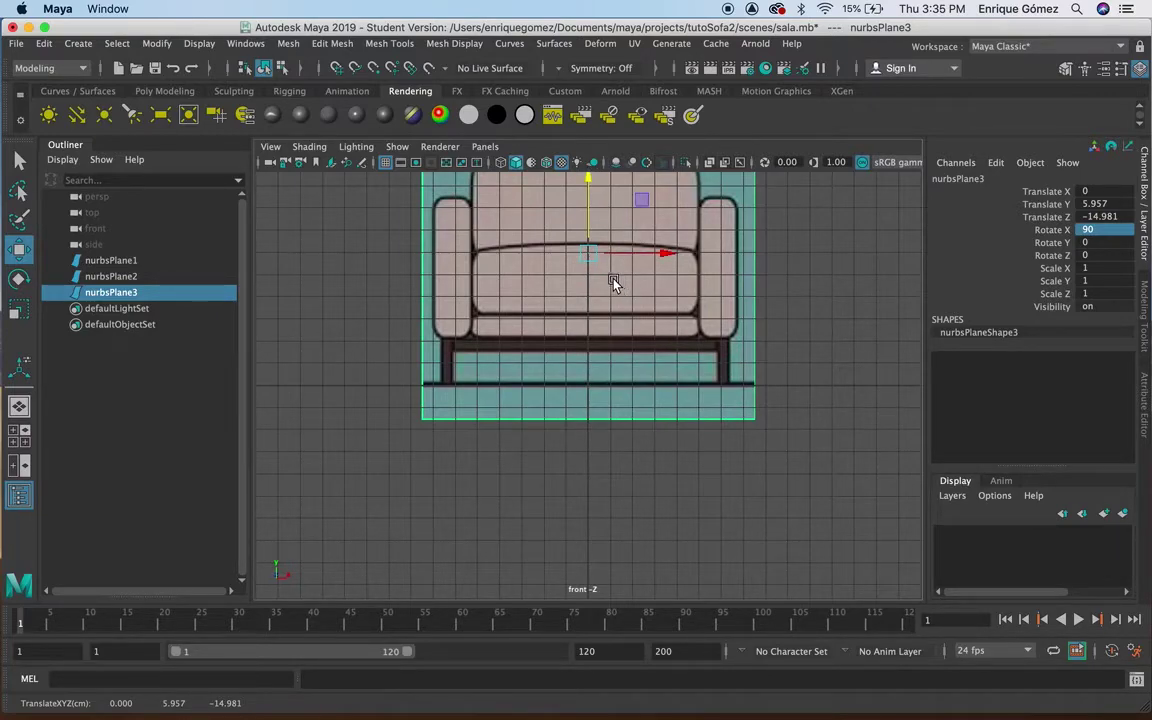
pyautogui.keyDown('alt'); pyautogui.moveTo(613, 283); pyautogui.dragTo(609, 389, button='middle'); pyautogui.keyUp('alt')
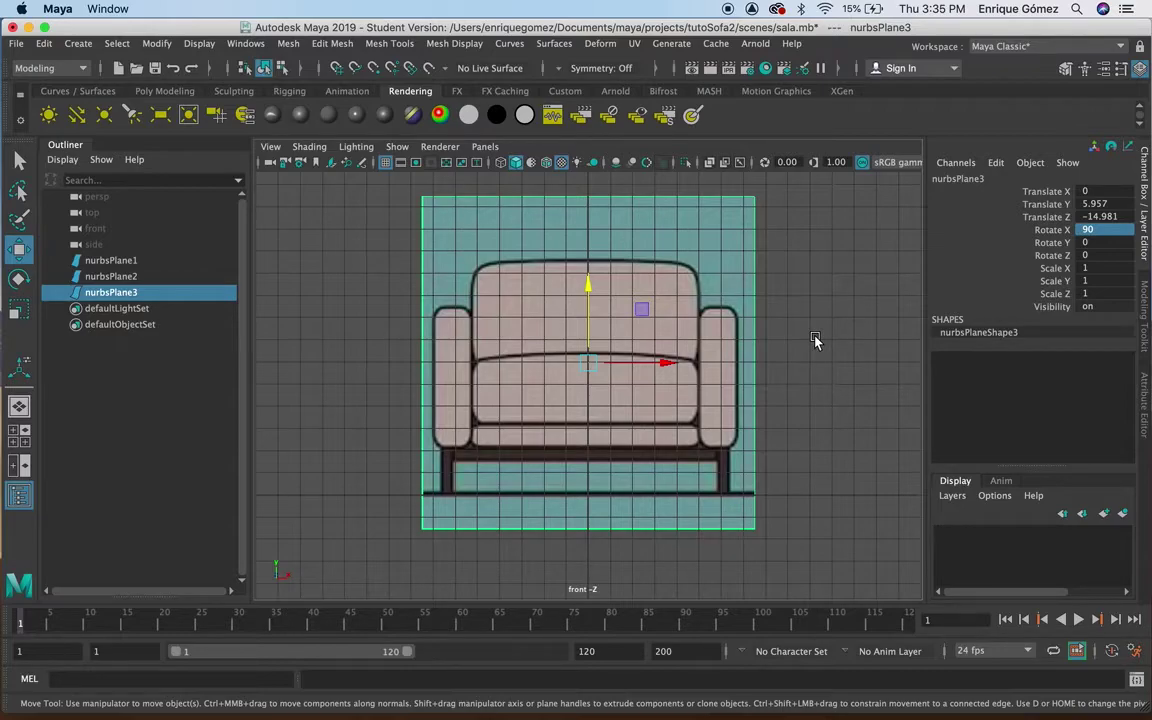
pyautogui.press('space')
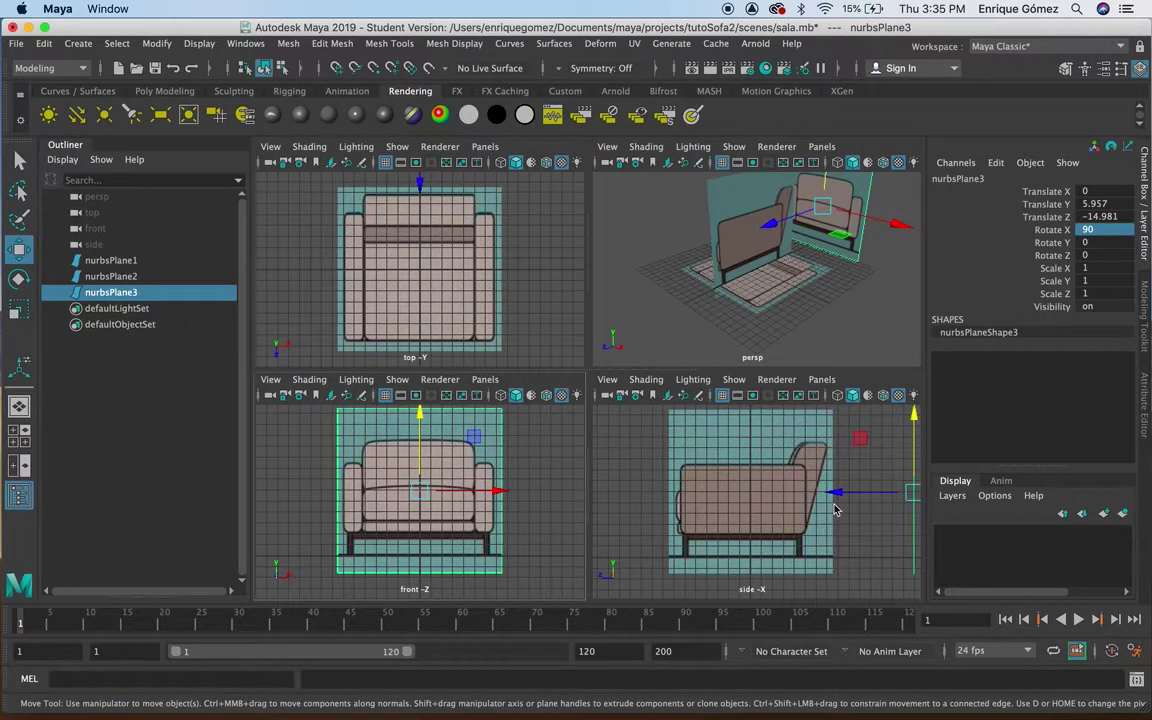
# - Slide nurbsPlane3 forward to Translate Z -7.79 against the other planes, checking from several angles
pyautogui.press('space')
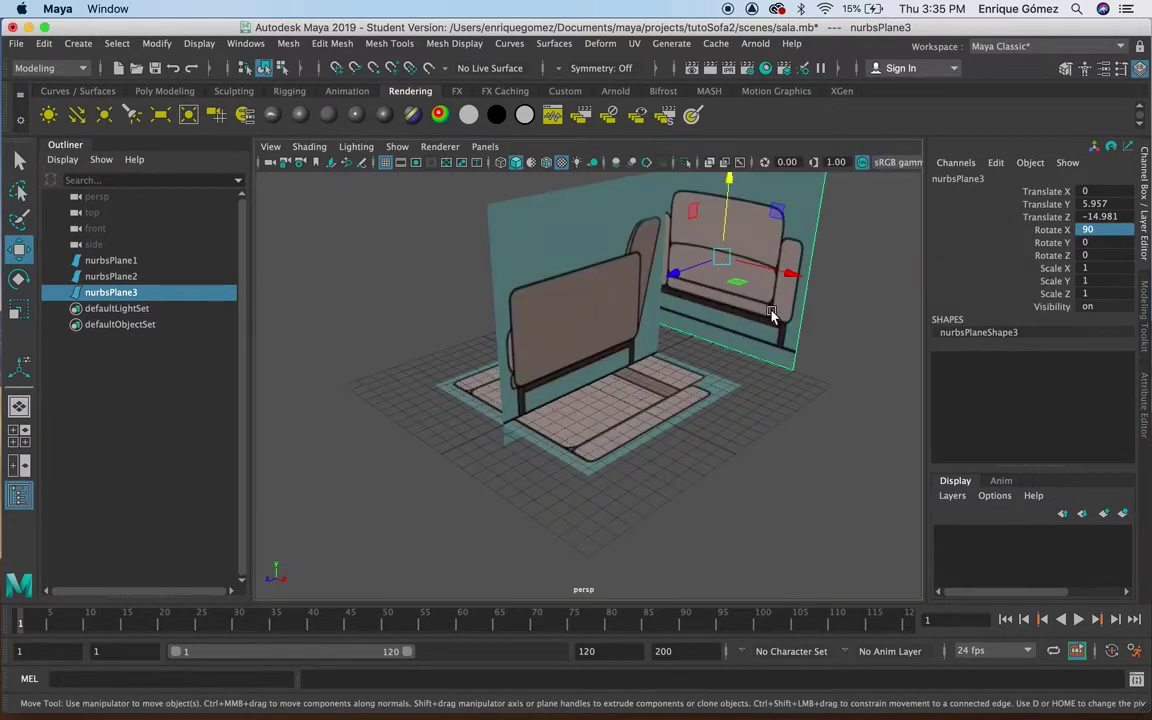
pyautogui.moveTo(813, 455)
pyautogui.mouseDown()
pyautogui.moveTo(733, 457)
pyautogui.moveTo(711, 427)
pyautogui.mouseUp()
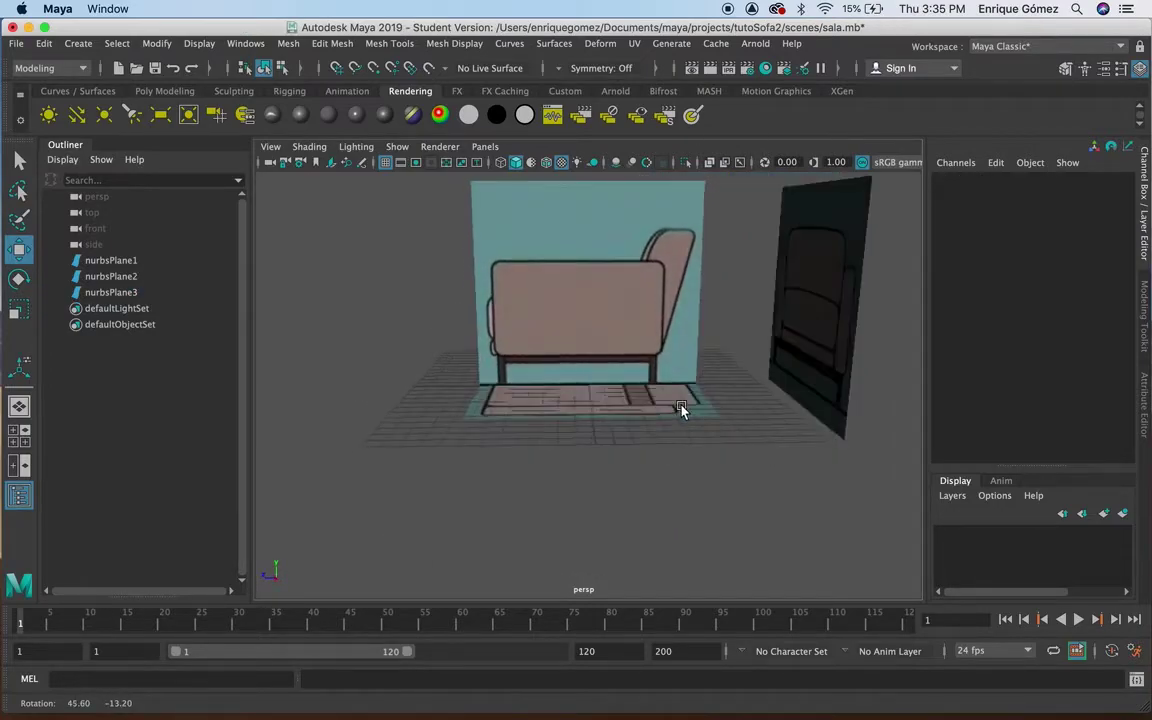
pyautogui.moveTo(711, 427)
pyautogui.keyDown('alt'); pyautogui.mouseDown()
pyautogui.moveTo(831, 432)
pyautogui.moveTo(681, 427)
pyautogui.moveTo(788, 403)
pyautogui.mouseUp(); pyautogui.keyUp('alt')
pyautogui.click(739, 292)
pyautogui.moveTo(705, 300)
pyautogui.mouseDown()
pyautogui.moveTo(660, 310)
pyautogui.moveTo(676, 424)
pyautogui.moveTo(715, 470)
pyautogui.moveTo(670, 460)
pyautogui.mouseUp()
pyautogui.moveTo(665, 305); pyautogui.dragTo(630, 307)
pyautogui.moveTo(612, 434)
pyautogui.keyDown('alt'); pyautogui.mouseDown()
pyautogui.moveTo(731, 450)
pyautogui.moveTo(666, 453)
pyautogui.moveTo(697, 453)
pyautogui.moveTo(836, 432)
pyautogui.moveTo(643, 442)
pyautogui.moveTo(748, 452)
pyautogui.mouseUp(); pyautogui.keyUp('alt')
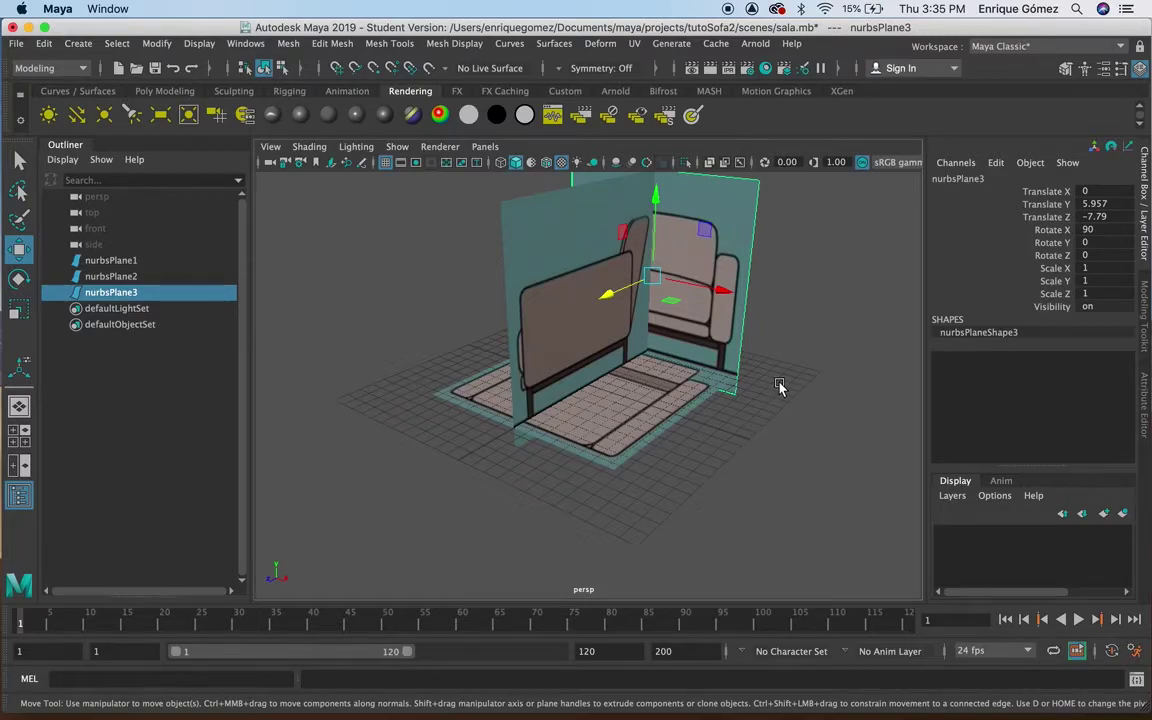
pyautogui.moveTo(393, 398)
pyautogui.keyDown('alt'); pyautogui.mouseDown()
pyautogui.moveTo(563, 419)
pyautogui.moveTo(653, 402)
pyautogui.moveTo(591, 357)
pyautogui.moveTo(743, 361)
pyautogui.moveTo(489, 404)
pyautogui.moveTo(458, 368)
pyautogui.moveTo(465, 300)
pyautogui.moveTo(465, 404)
pyautogui.moveTo(506, 406)
pyautogui.moveTo(447, 411)
pyautogui.moveTo(407, 389)
pyautogui.mouseUp(); pyautogui.keyUp('alt')
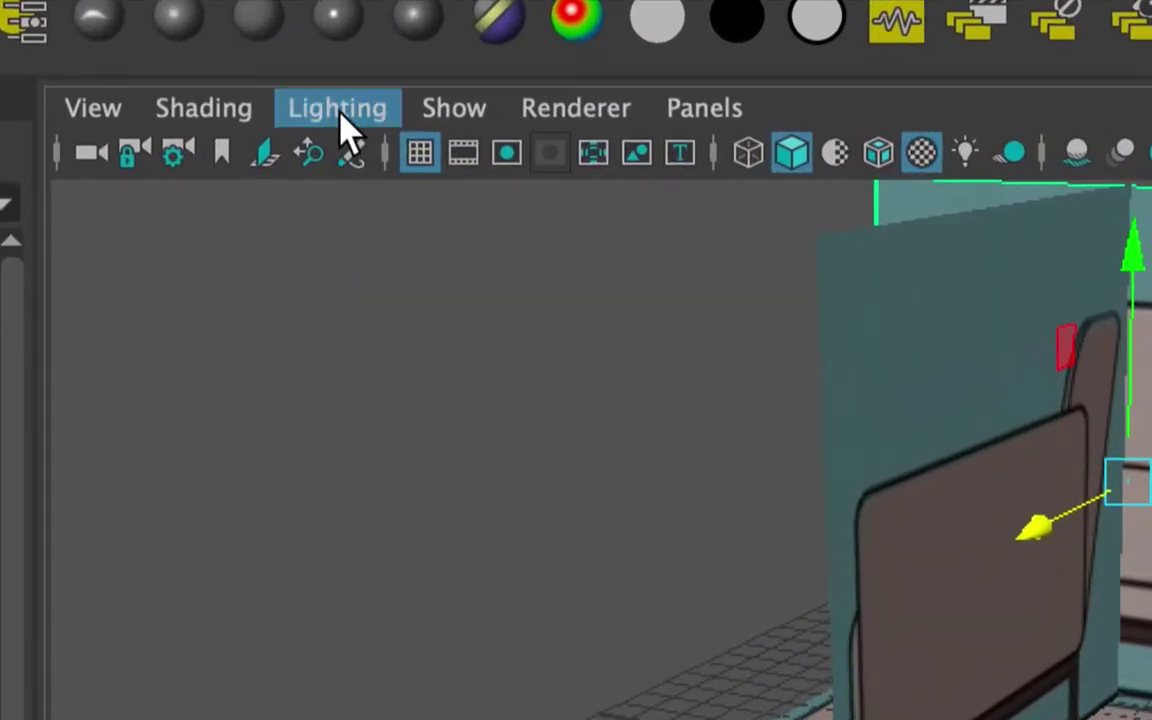
# - Enable Two Sided Lighting in the viewport and orbit to check the planes' backs
pyautogui.click(341, 112)
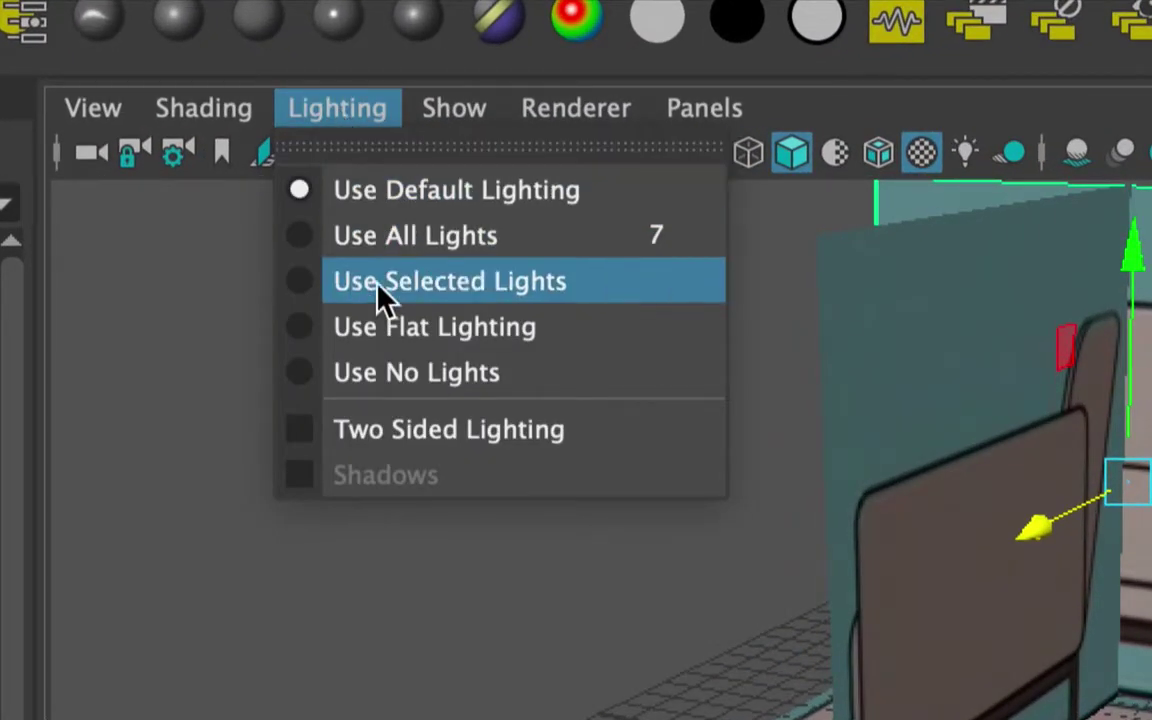
pyautogui.click(482, 432)
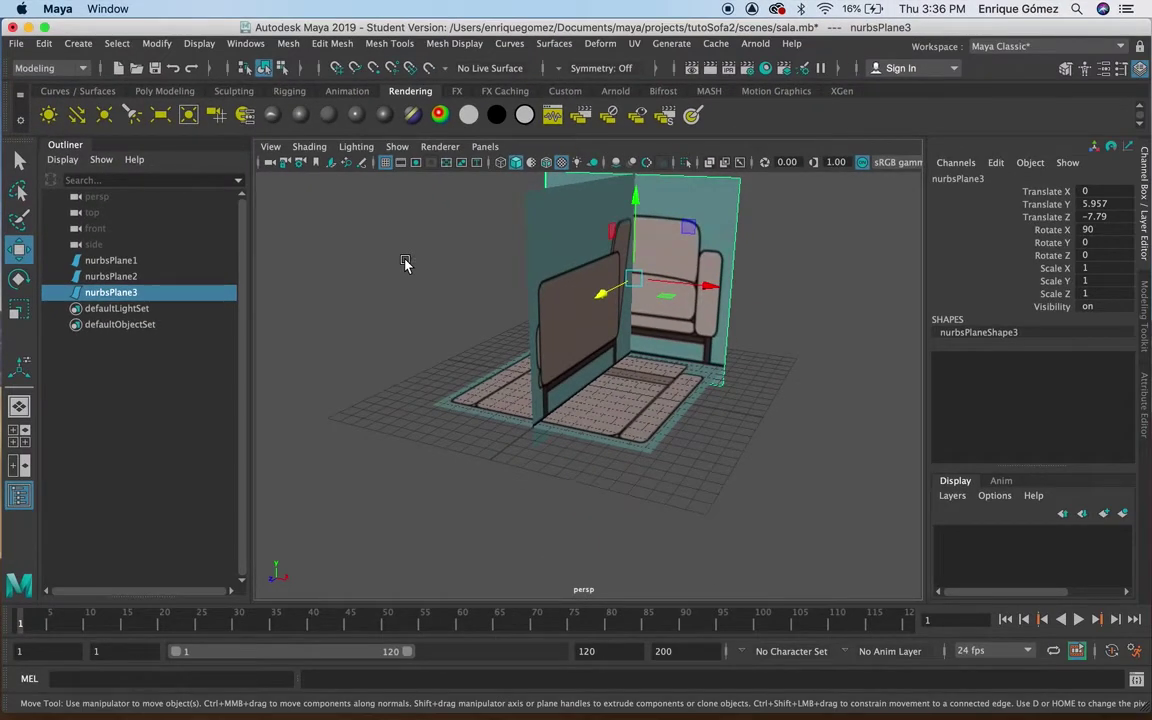
pyautogui.moveTo(424, 306)
pyautogui.keyDown('alt'); pyautogui.mouseDown()
pyautogui.moveTo(584, 313)
pyautogui.moveTo(355, 306)
pyautogui.moveTo(643, 324)
pyautogui.moveTo(617, 372)
pyautogui.mouseUp(); pyautogui.keyUp('alt')
pyautogui.moveTo(419, 440)
pyautogui.keyDown('alt'); pyautogui.mouseDown()
pyautogui.moveTo(535, 406)
pyautogui.moveTo(355, 417)
pyautogui.mouseUp(); pyautogui.keyUp('alt')
pyautogui.moveTo(725, 399)
pyautogui.keyDown('alt'); pyautogui.mouseDown()
pyautogui.moveTo(545, 406)
pyautogui.moveTo(592, 372)
pyautogui.moveTo(625, 388)
pyautogui.moveTo(604, 386)
pyautogui.moveTo(613, 372)
pyautogui.moveTo(519, 386)
pyautogui.moveTo(527, 377)
pyautogui.mouseUp(); pyautogui.keyUp('alt')
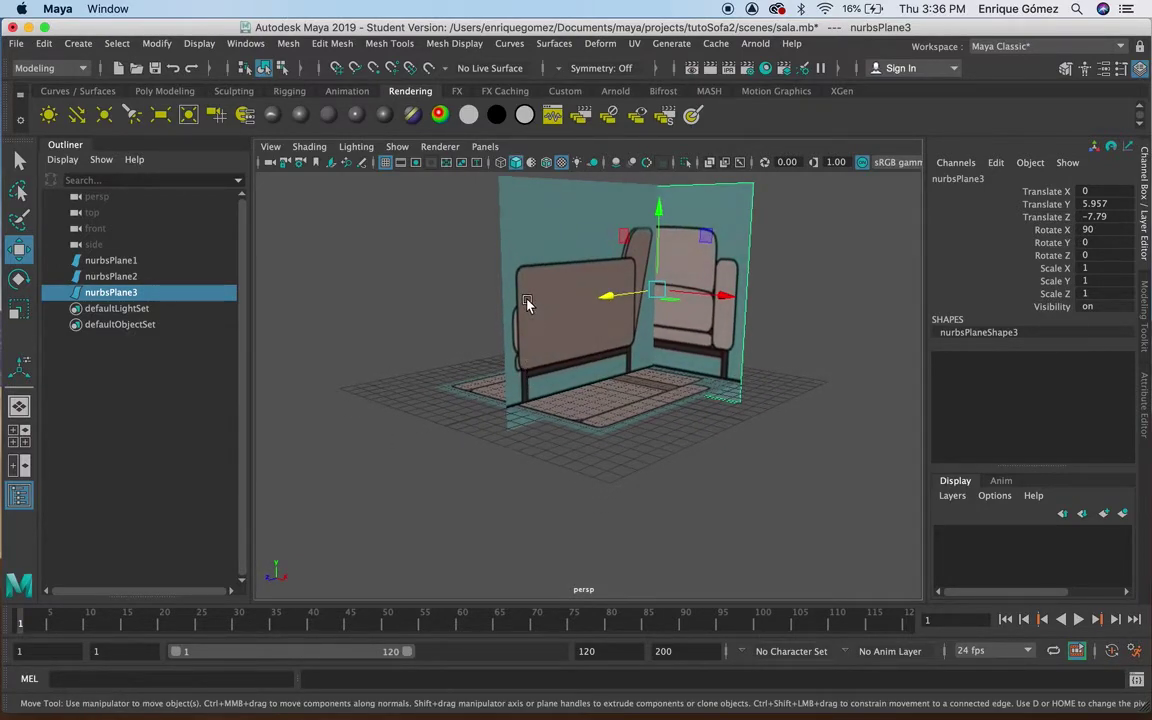
pyautogui.click(530, 238)
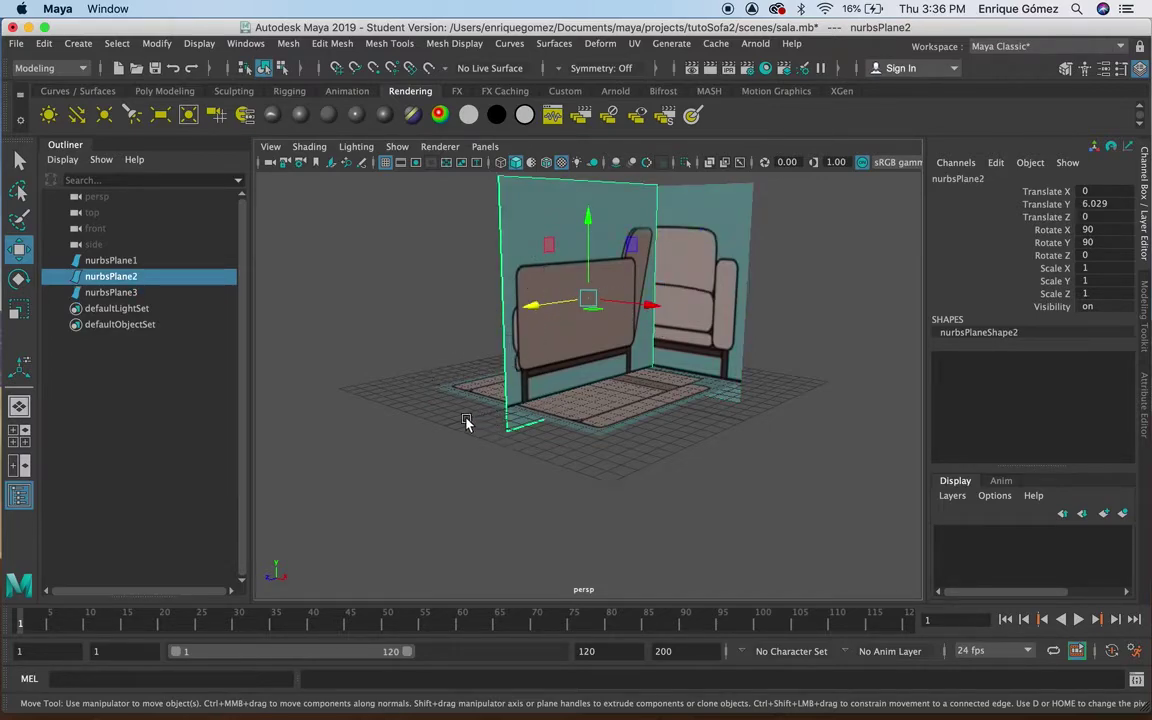
pyautogui.moveTo(458, 411)
pyautogui.keyDown('alt'); pyautogui.mouseDown()
pyautogui.moveTo(532, 419)
pyautogui.moveTo(540, 407)
pyautogui.mouseUp(); pyautogui.keyUp('alt')
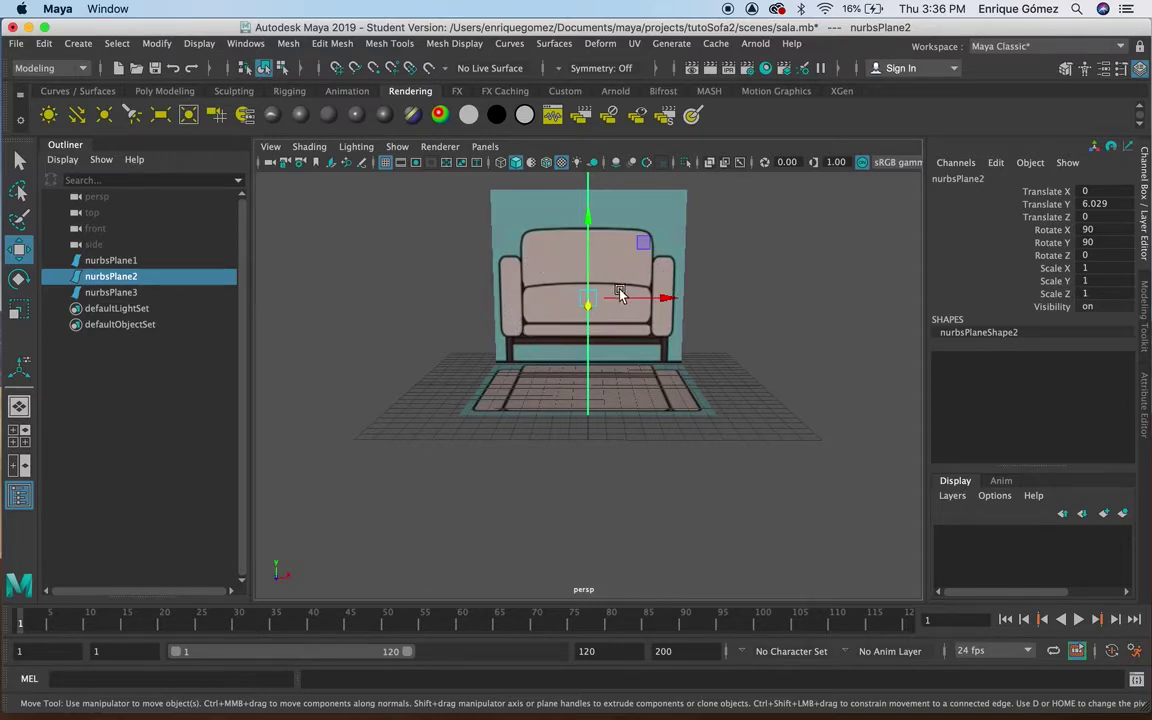
pyautogui.keyDown('alt'); pyautogui.moveTo(632, 292); pyautogui.dragTo(632, 315); pyautogui.keyUp('alt')
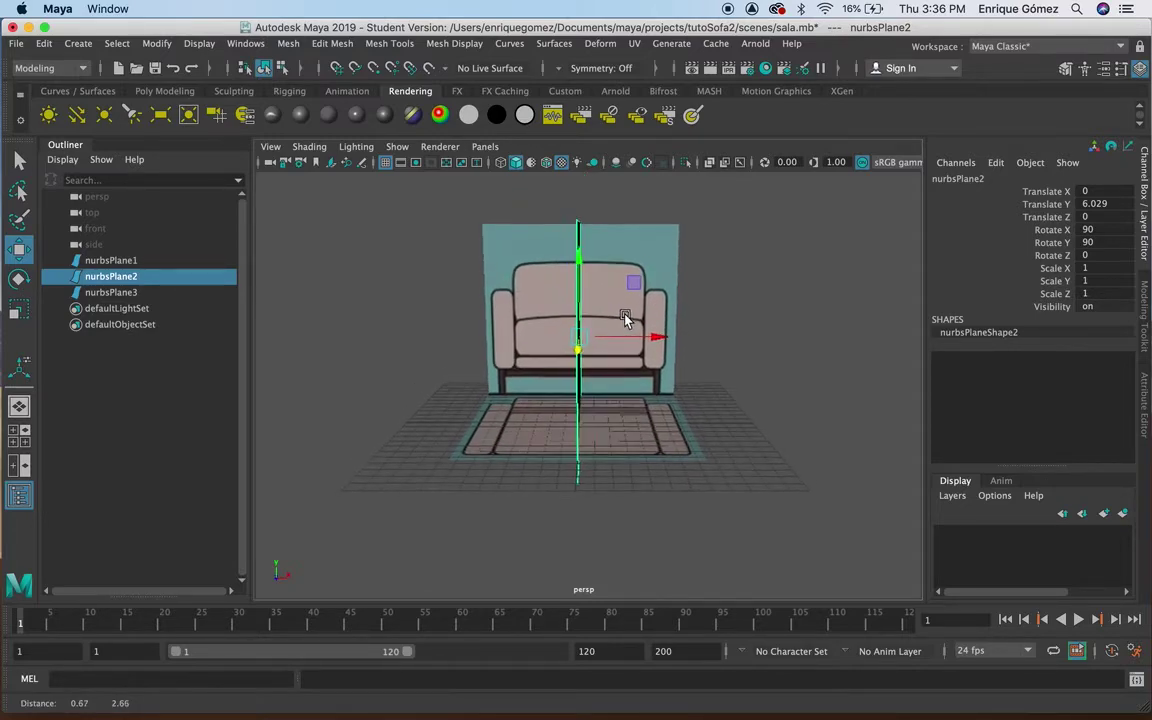
pyautogui.scroll(3, 618, 315)
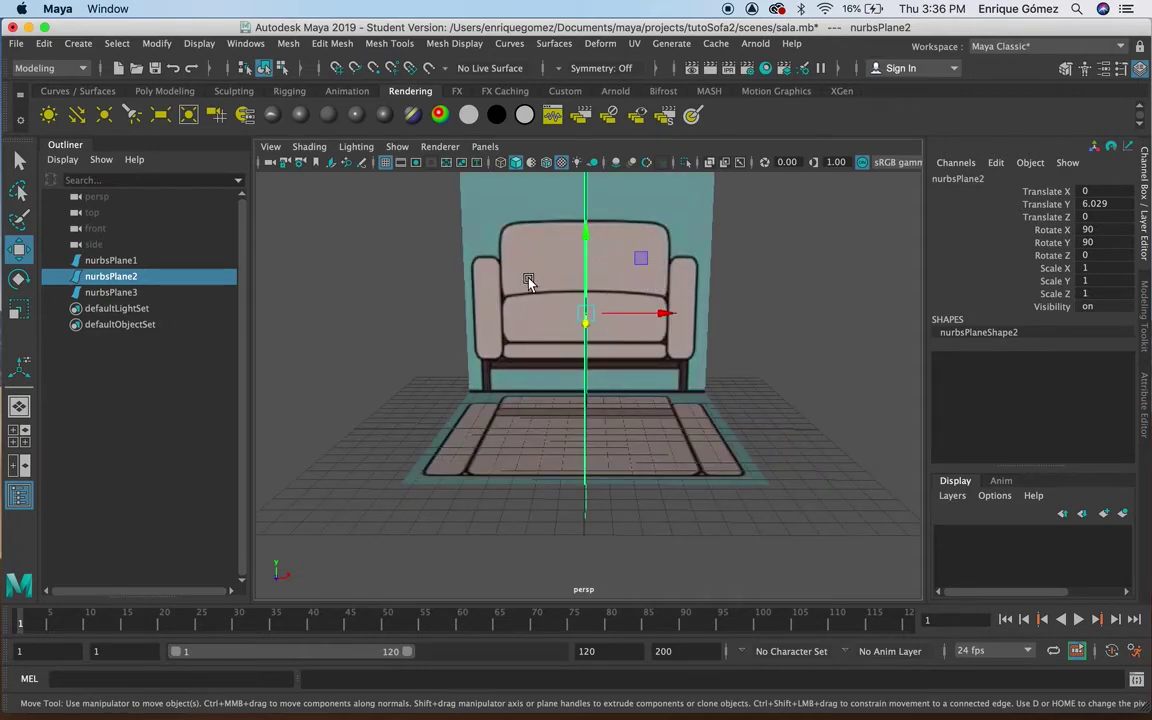
pyautogui.keyDown('alt'); pyautogui.moveTo(771, 373); pyautogui.dragTo(723, 380); pyautogui.keyUp('alt')
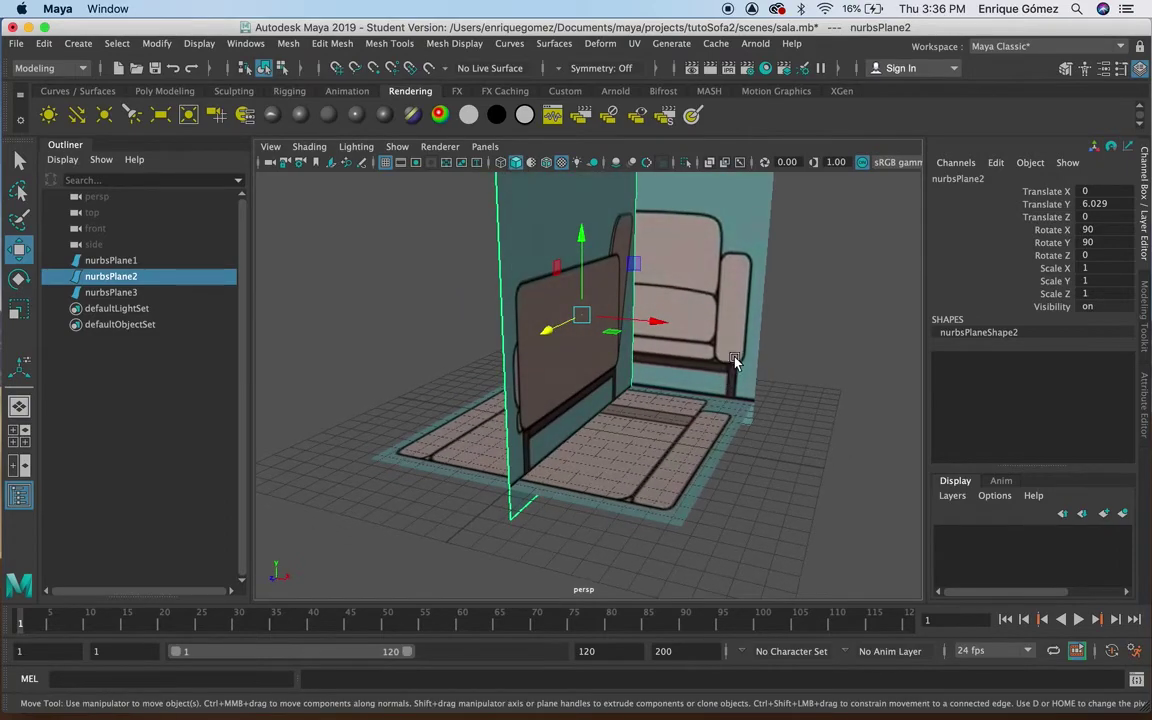
pyautogui.keyDown('alt'); pyautogui.moveTo(626, 216); pyautogui.dragTo(625, 424); pyautogui.keyUp('alt')
pyautogui.moveTo(442, 404)
pyautogui.keyDown('alt'); pyautogui.mouseDown()
pyautogui.moveTo(440, 392)
pyautogui.moveTo(527, 401)
pyautogui.moveTo(458, 386)
pyautogui.moveTo(416, 392)
pyautogui.moveTo(465, 381)
pyautogui.moveTo(447, 375)
pyautogui.mouseUp(); pyautogui.keyUp('alt')
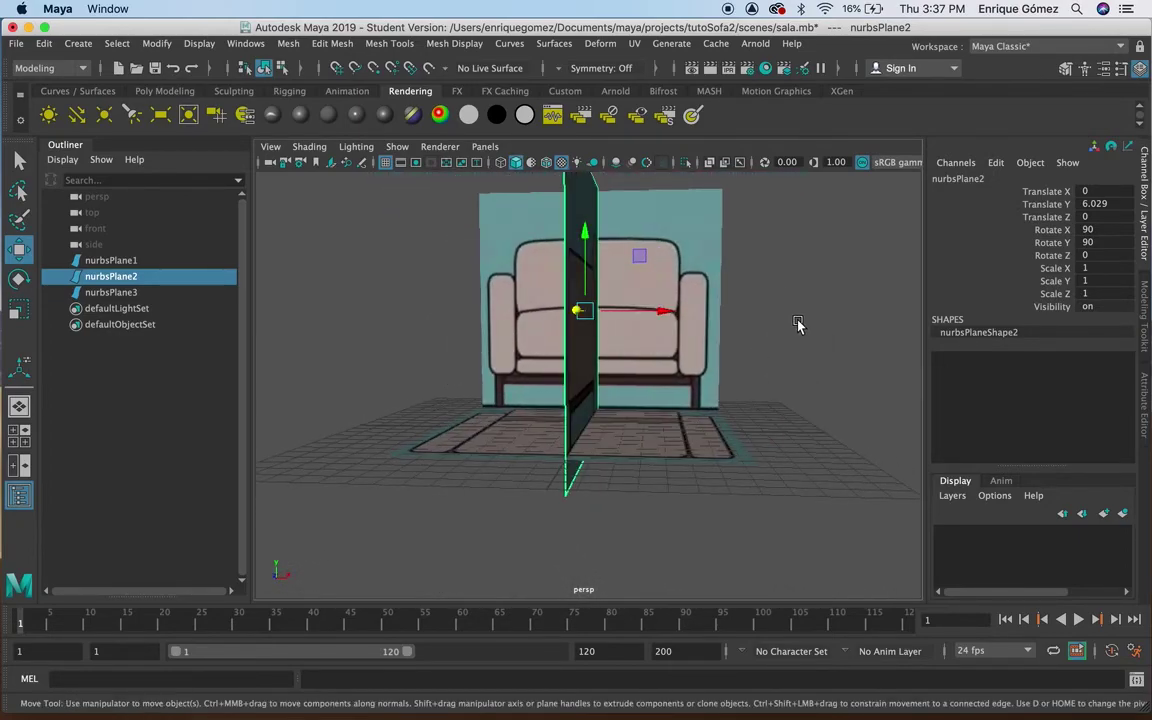
pyautogui.moveTo(809, 315)
pyautogui.keyDown('alt'); pyautogui.mouseDown()
pyautogui.moveTo(775, 345)
pyautogui.moveTo(752, 401)
pyautogui.mouseUp(); pyautogui.keyUp('alt')
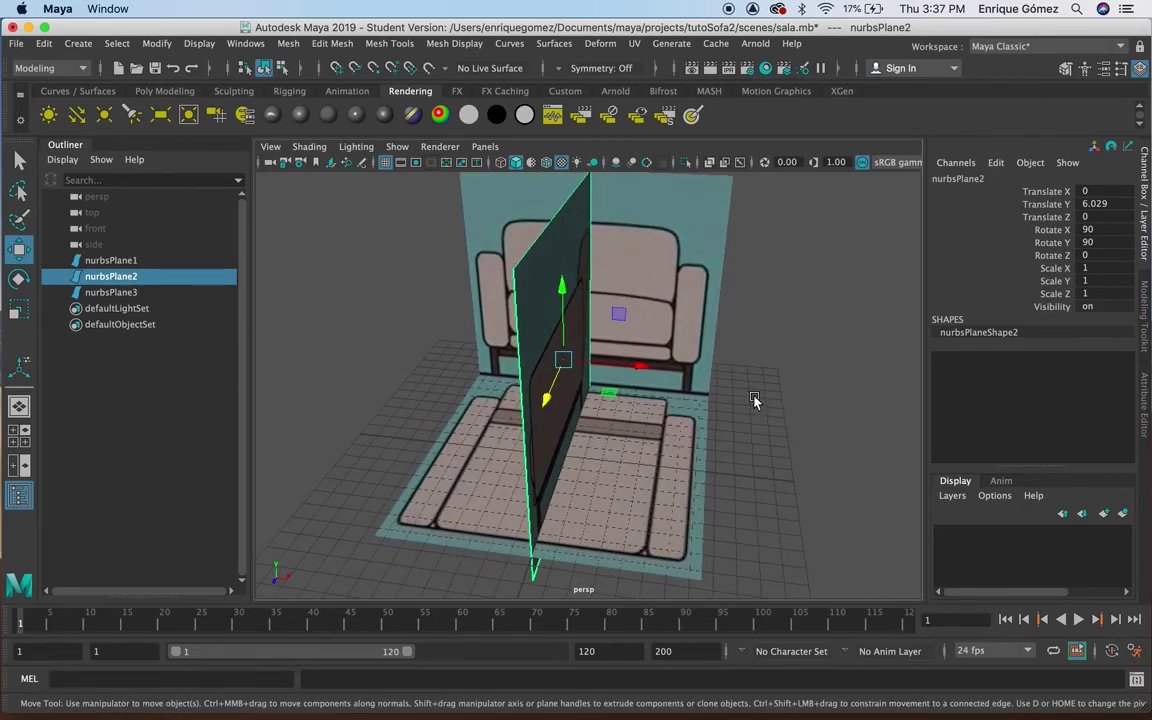
pyautogui.press('space')
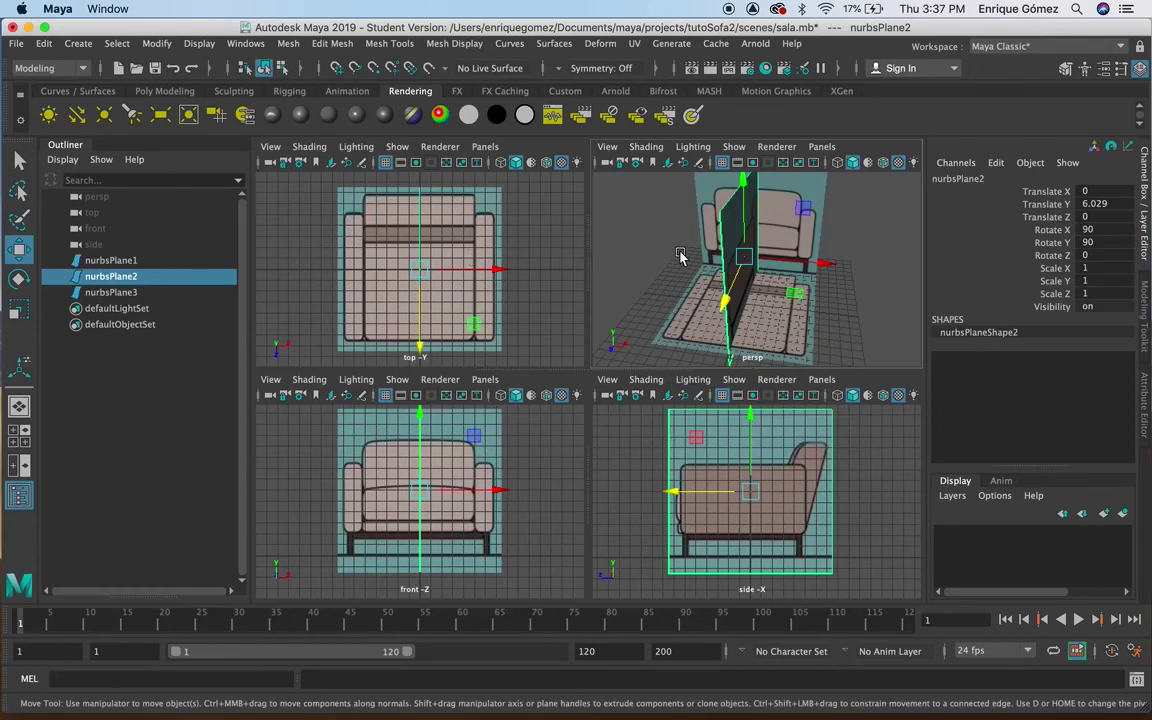
pyautogui.press('space')
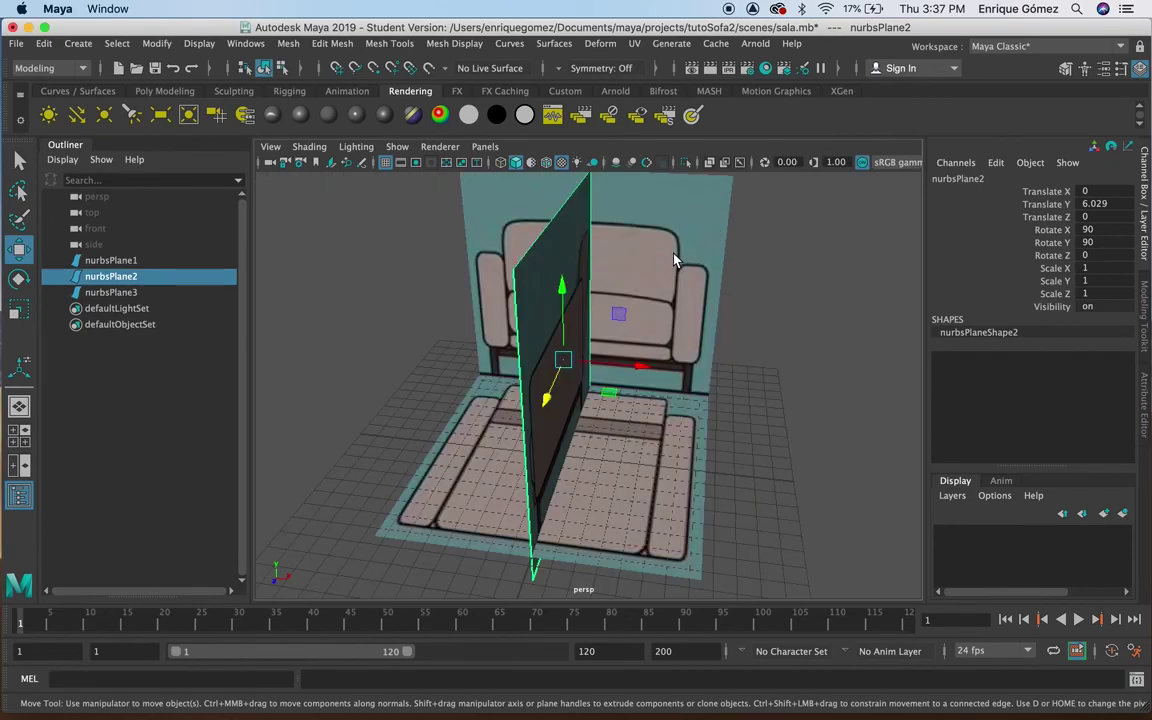